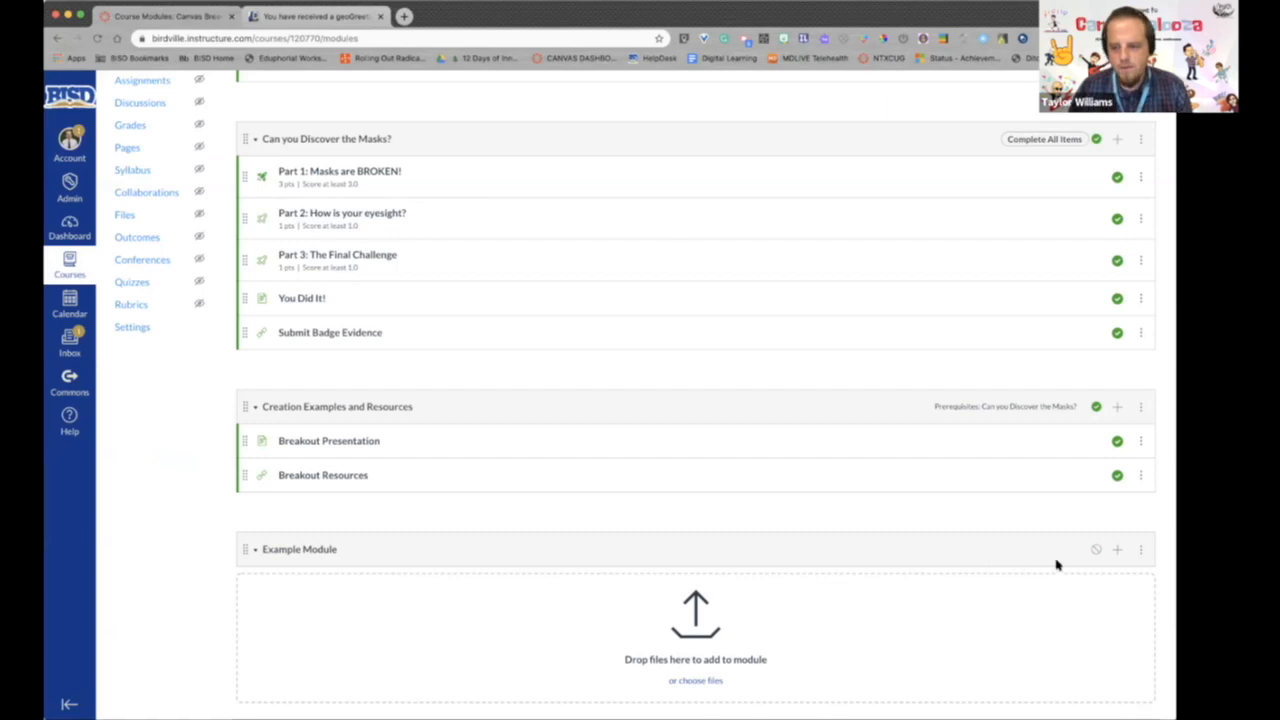
scroll(979, 150, up, 2)
scroll(979, 156, up, 2)
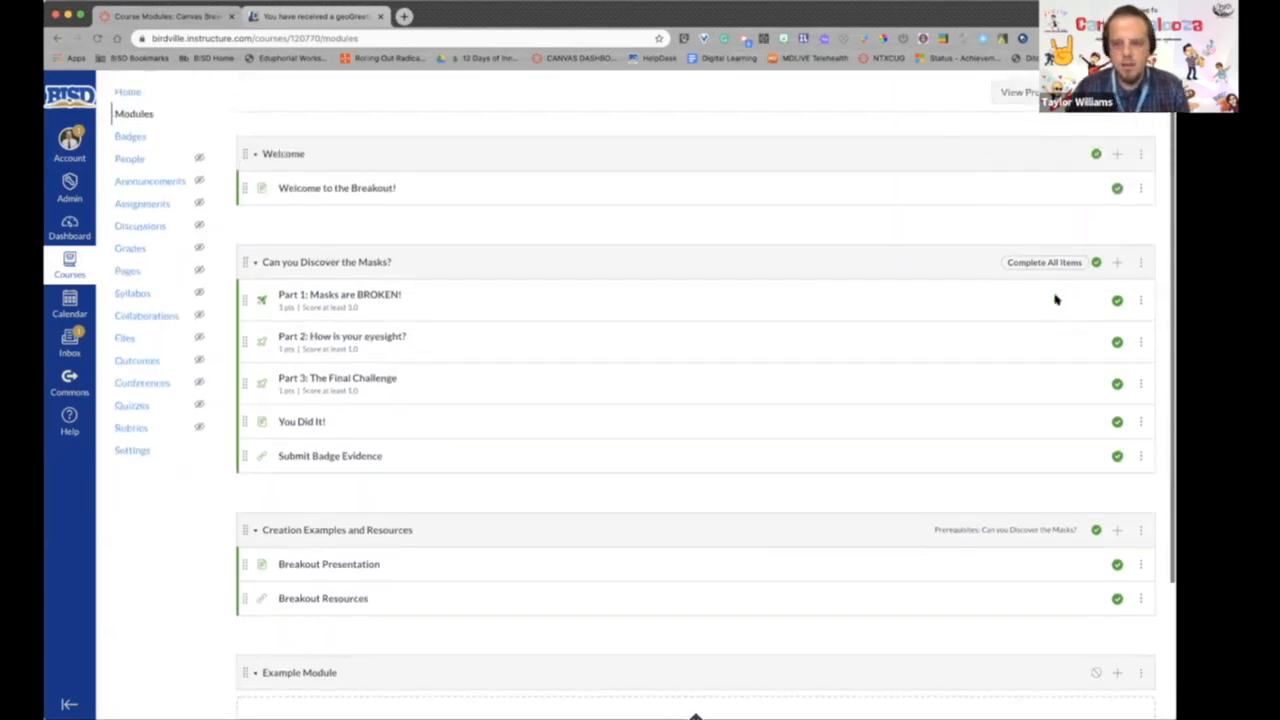
click(1141, 263)
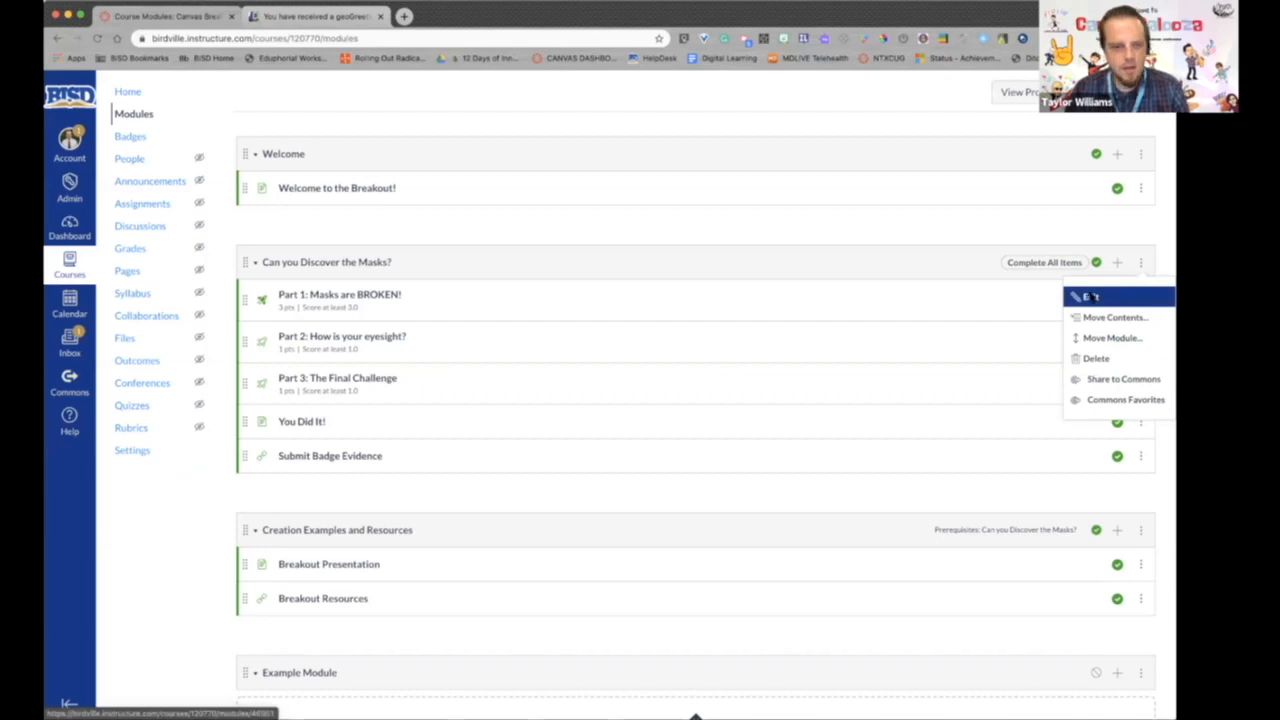
click(562, 263)
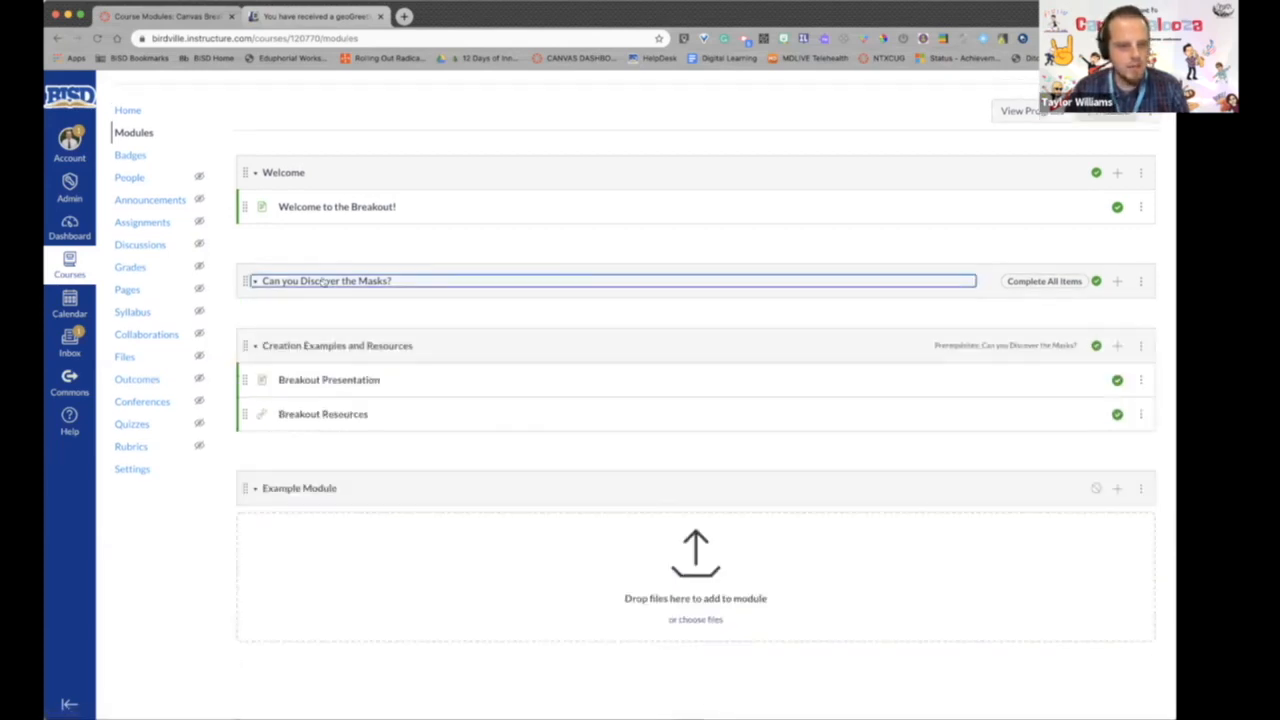
click(252, 284)
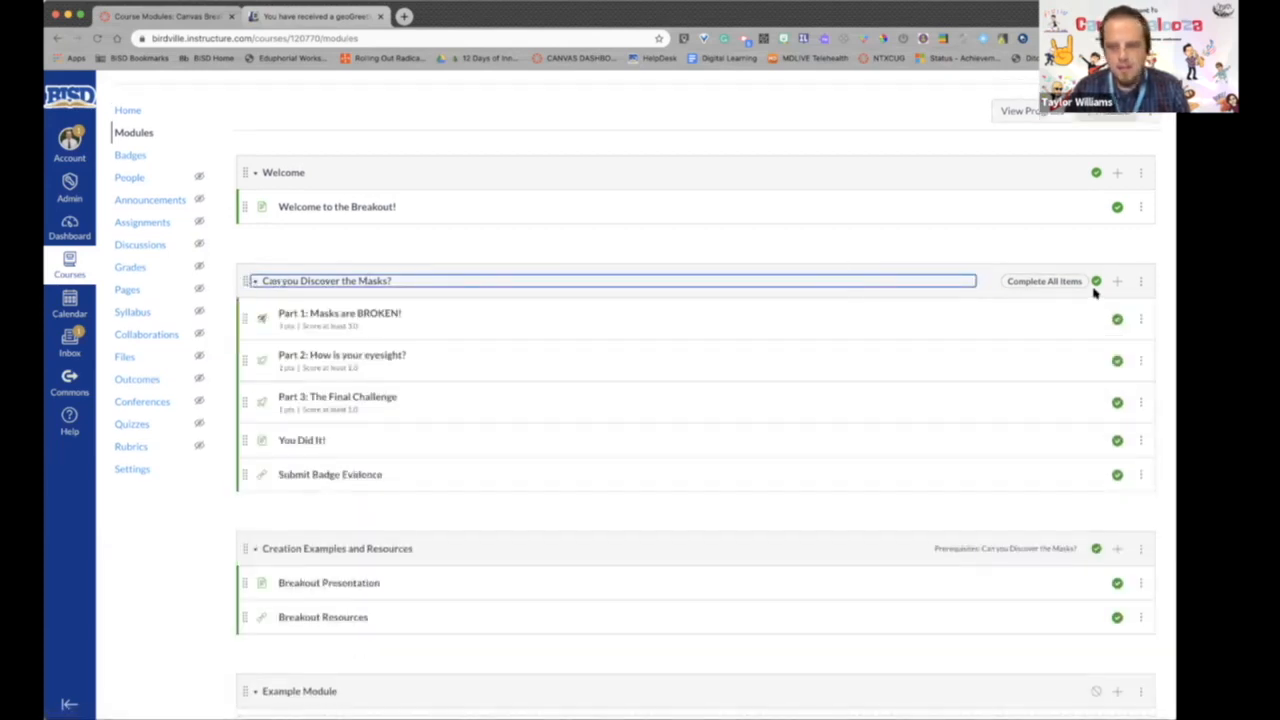
- Open the settings of the "Can you Discover the Masks?" module and review its requirements, including the completion options for Part 1
click(1141, 282)
click(1090, 315)
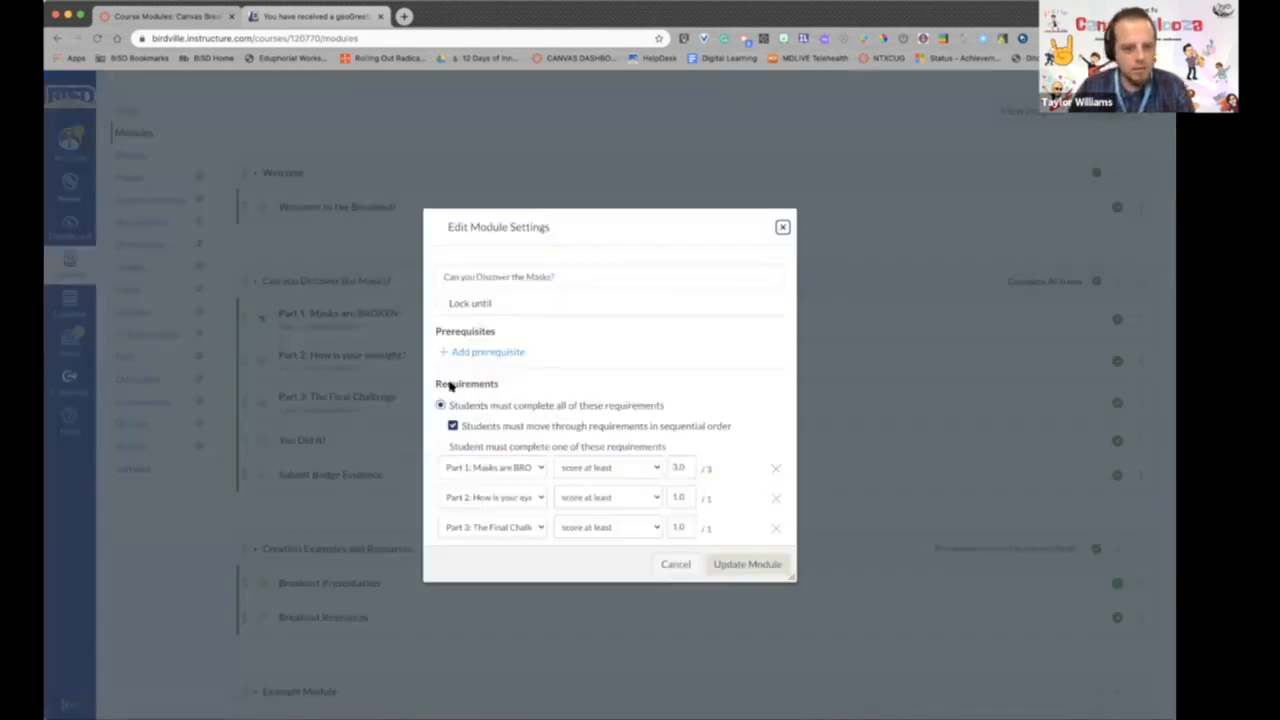
scroll(675, 399, down, 1)
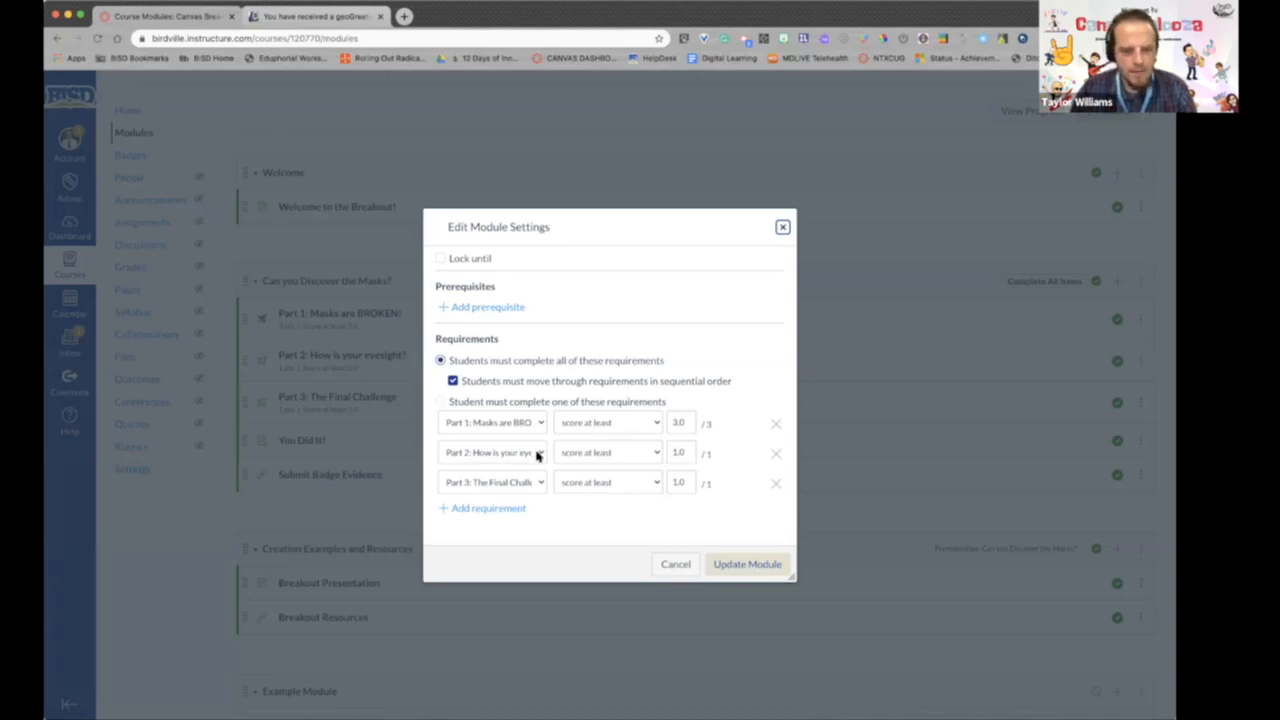
click(658, 424)
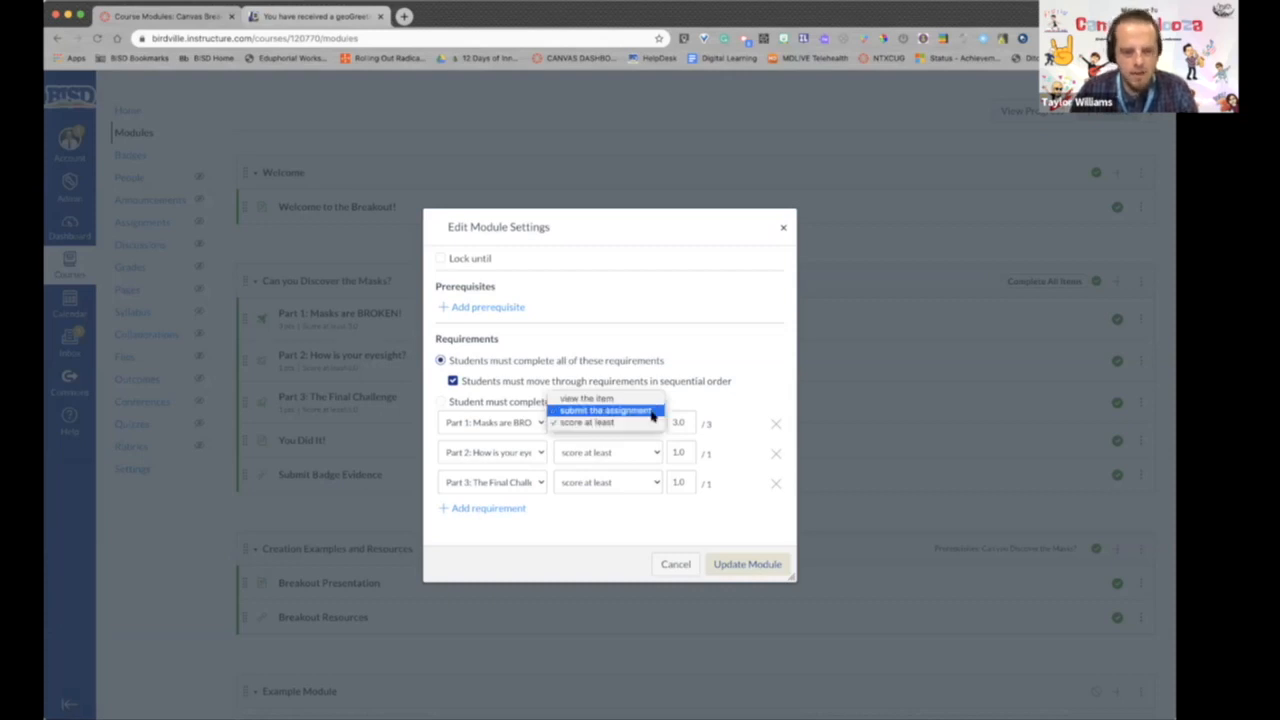
click(657, 422)
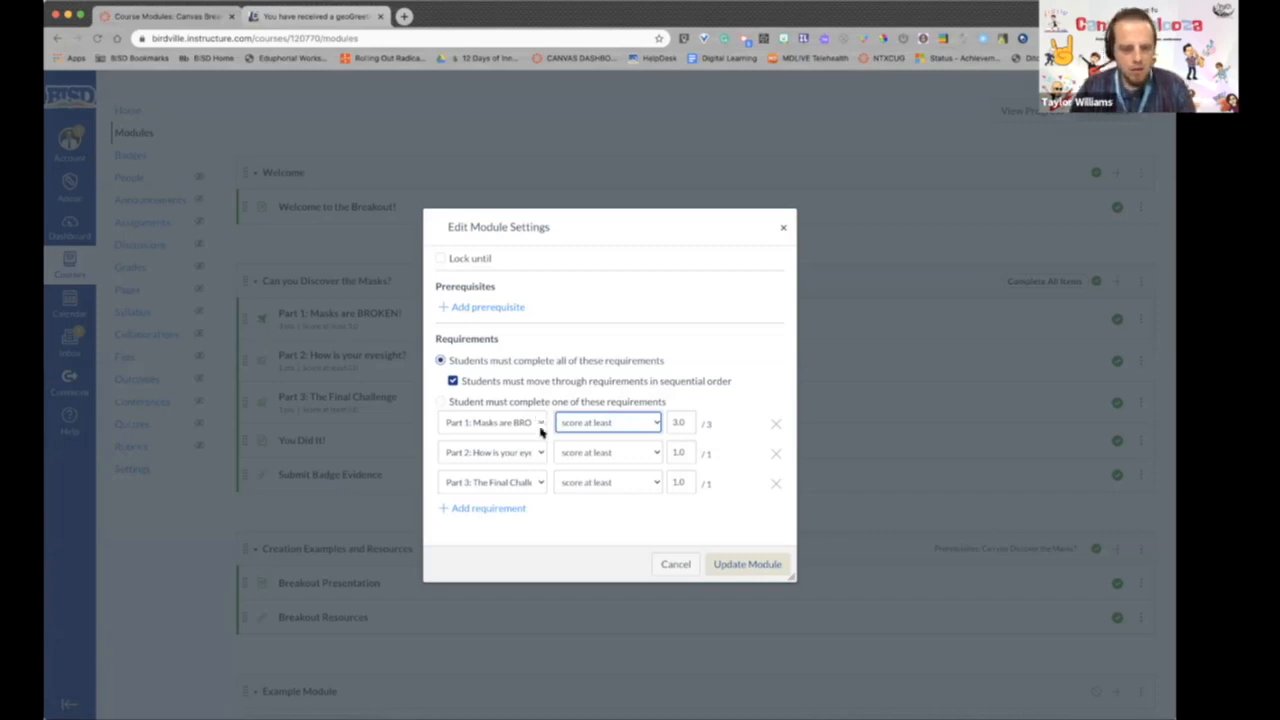
scroll(523, 366, up, 2)
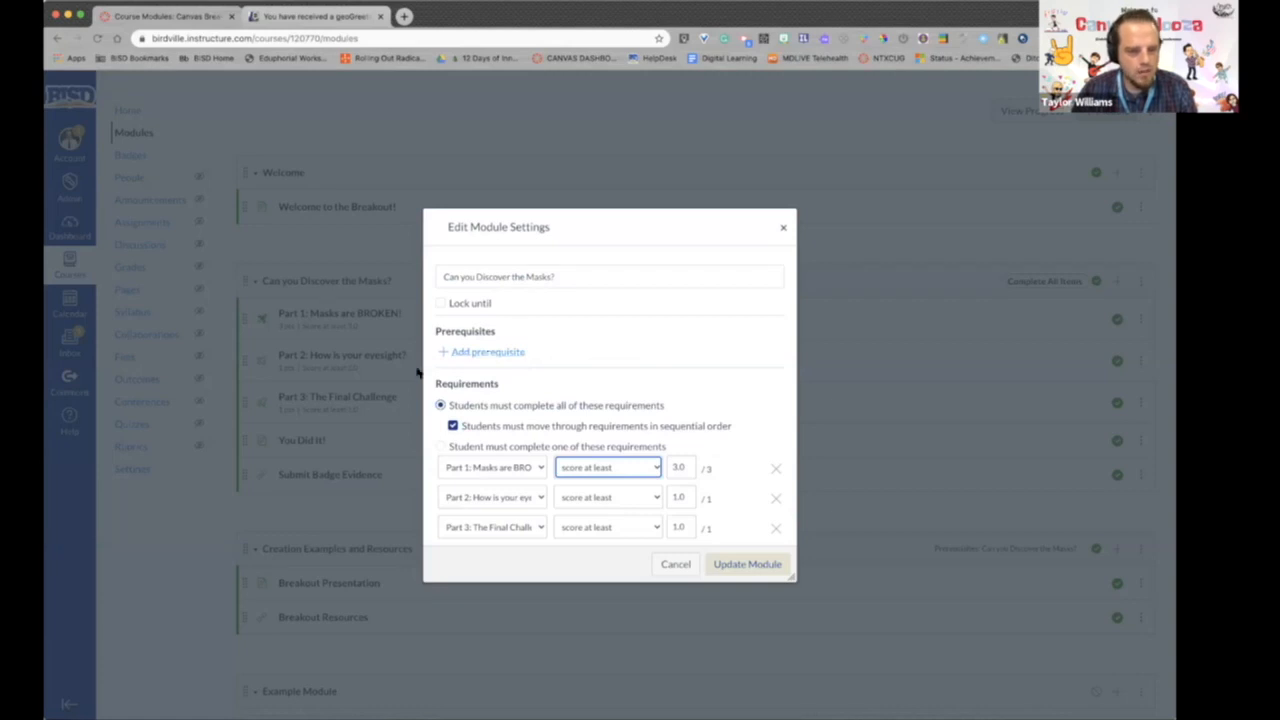
- Try adding a prerequisite in the module's settings, and discard the changes
click(503, 352)
click(508, 326)
click(695, 340)
click(775, 328)
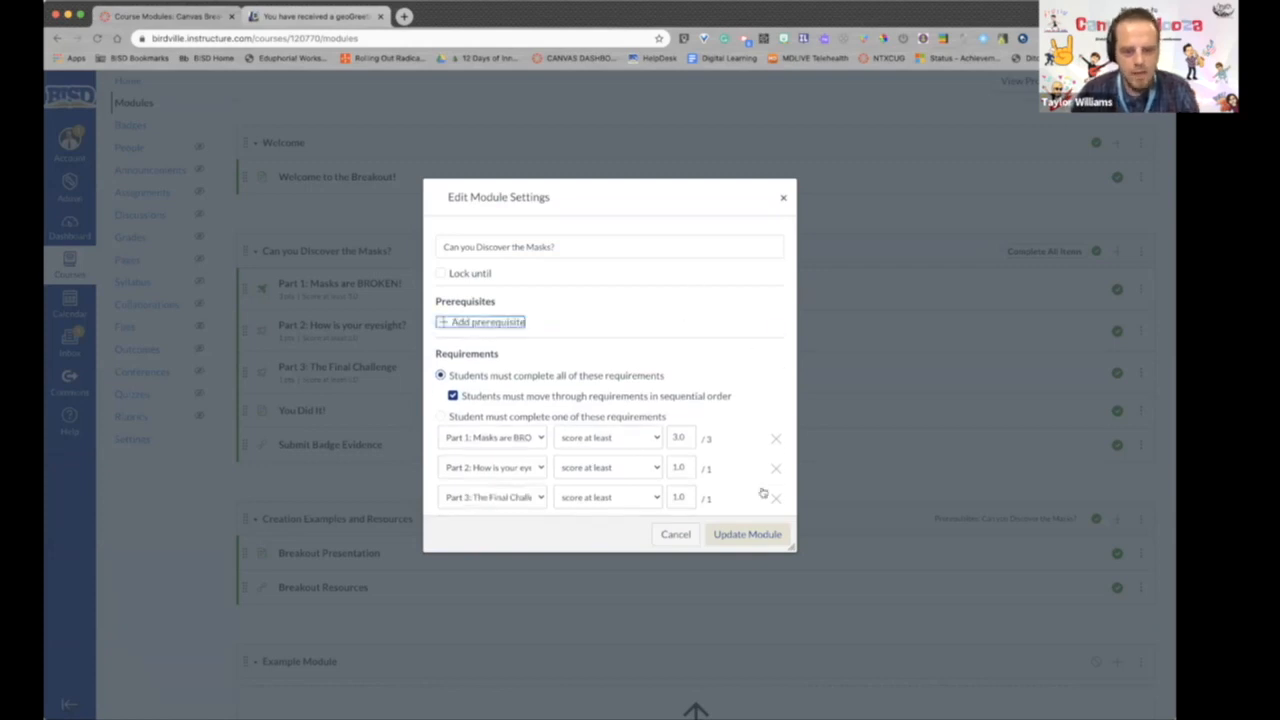
click(666, 538)
scroll(706, 491, down, 4)
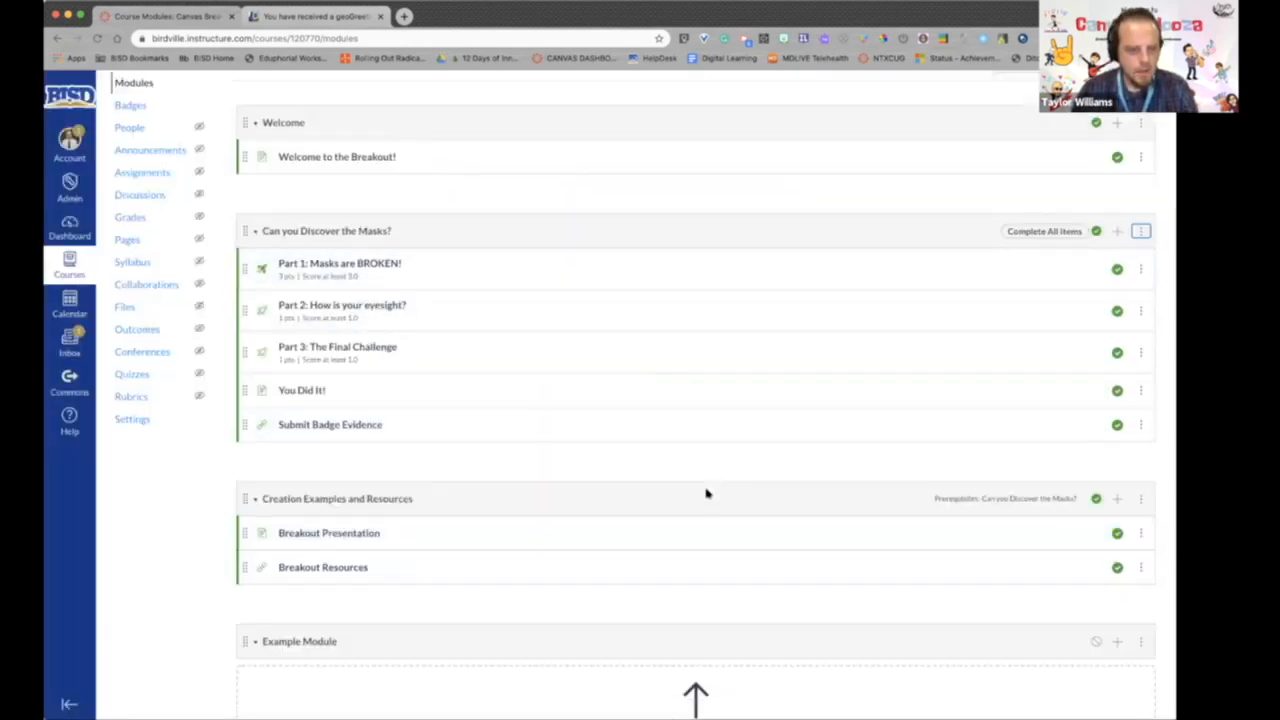
scroll(706, 491, up, 5)
scroll(706, 491, down, 5)
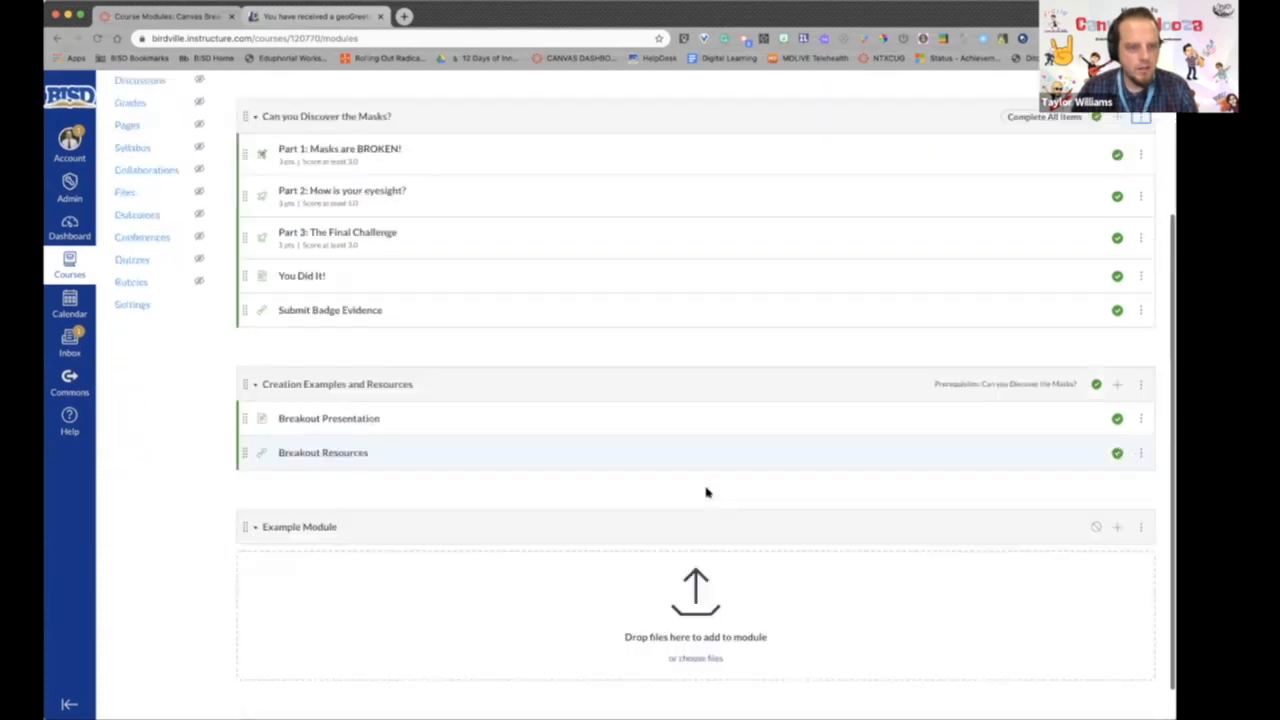
scroll(706, 491, down, 1)
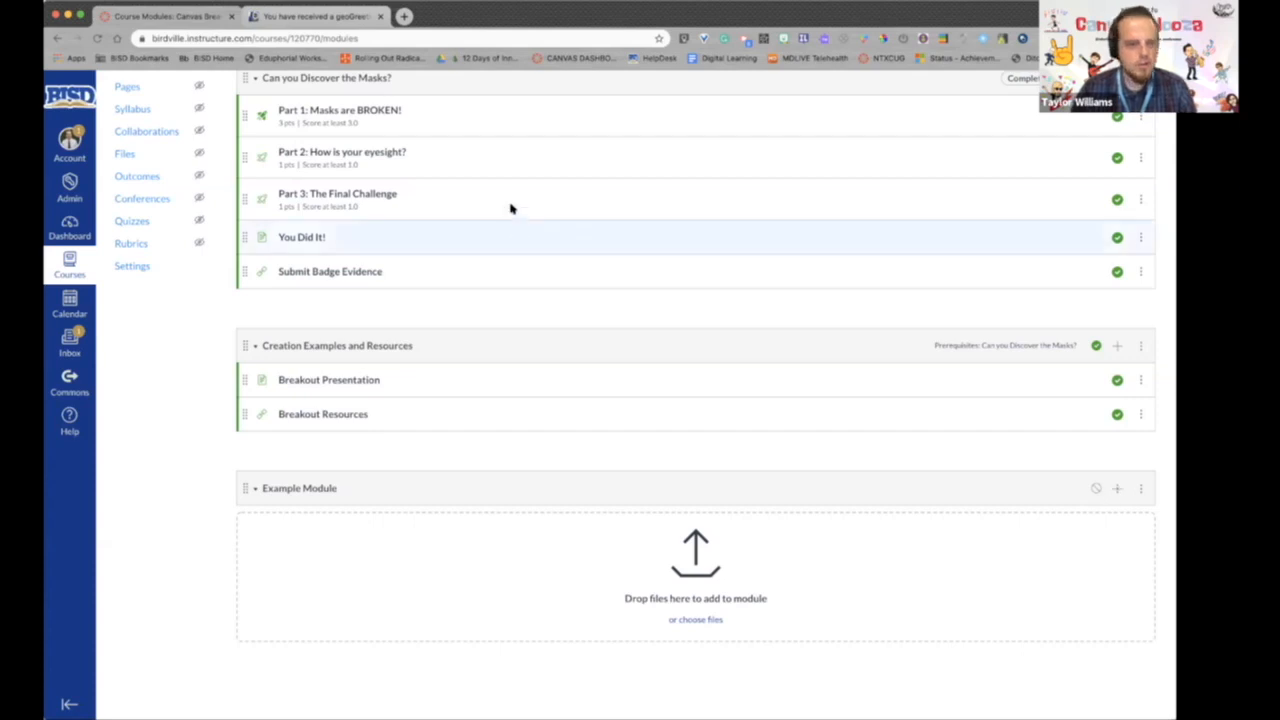
scroll(505, 216, up, 2)
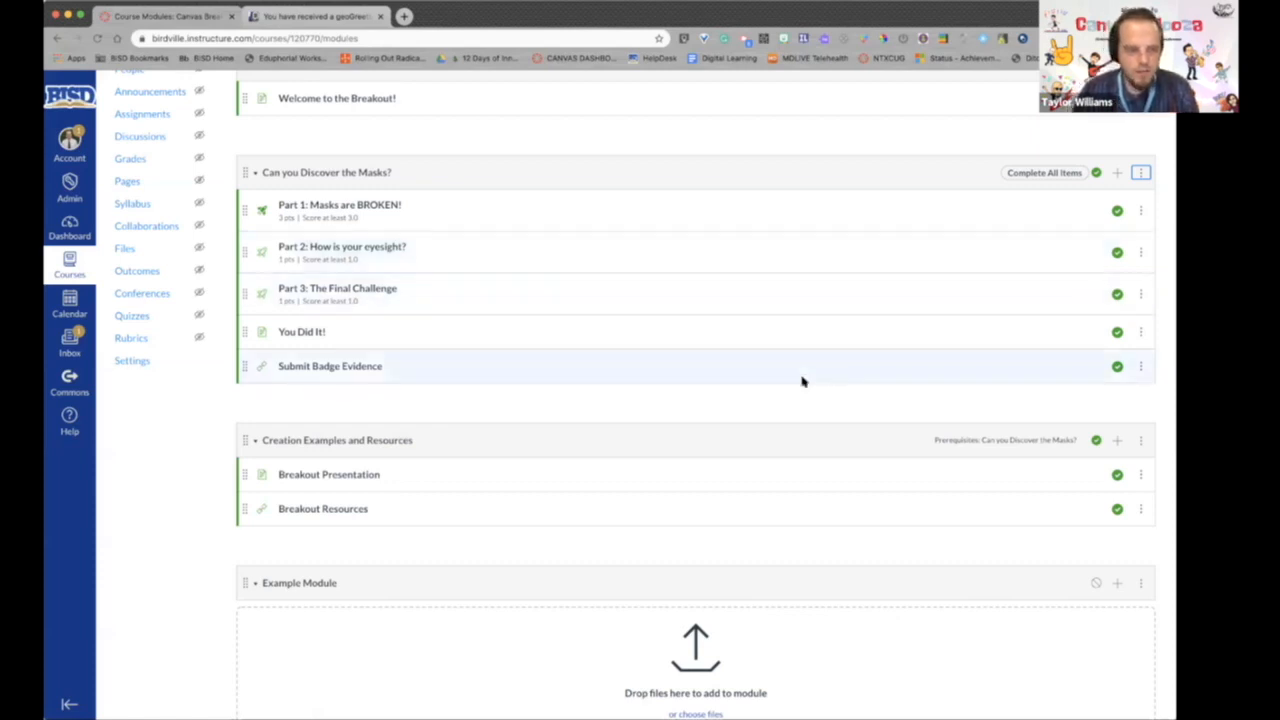
scroll(805, 385, down, 2)
scroll(866, 440, up, 5)
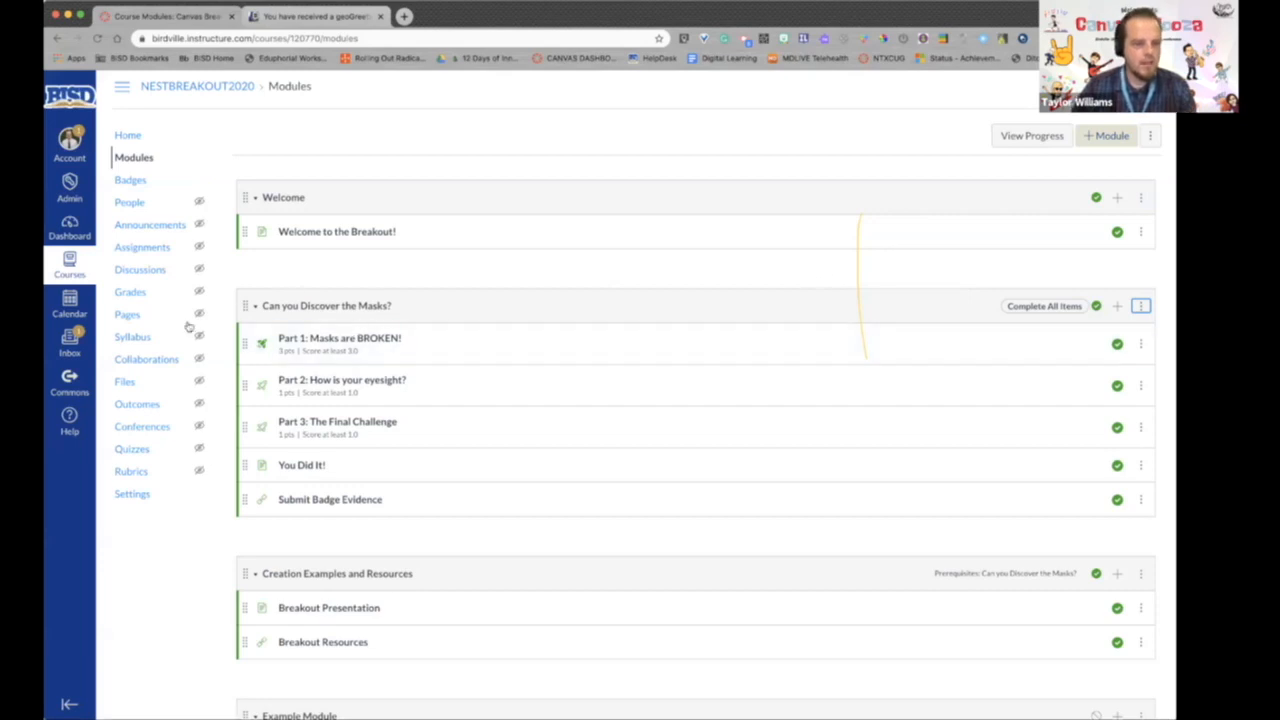
- Start a new quiz in the course's quiz list using the New Quizzes engine
click(134, 451)
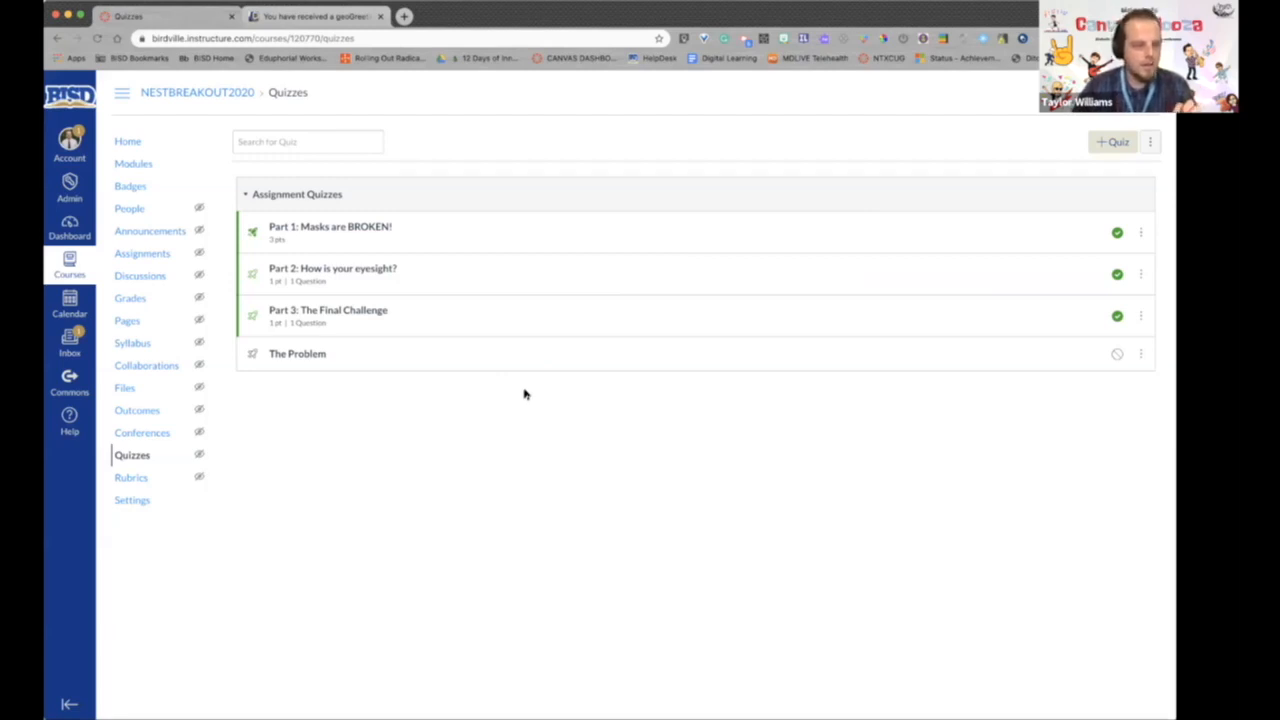
click(1110, 145)
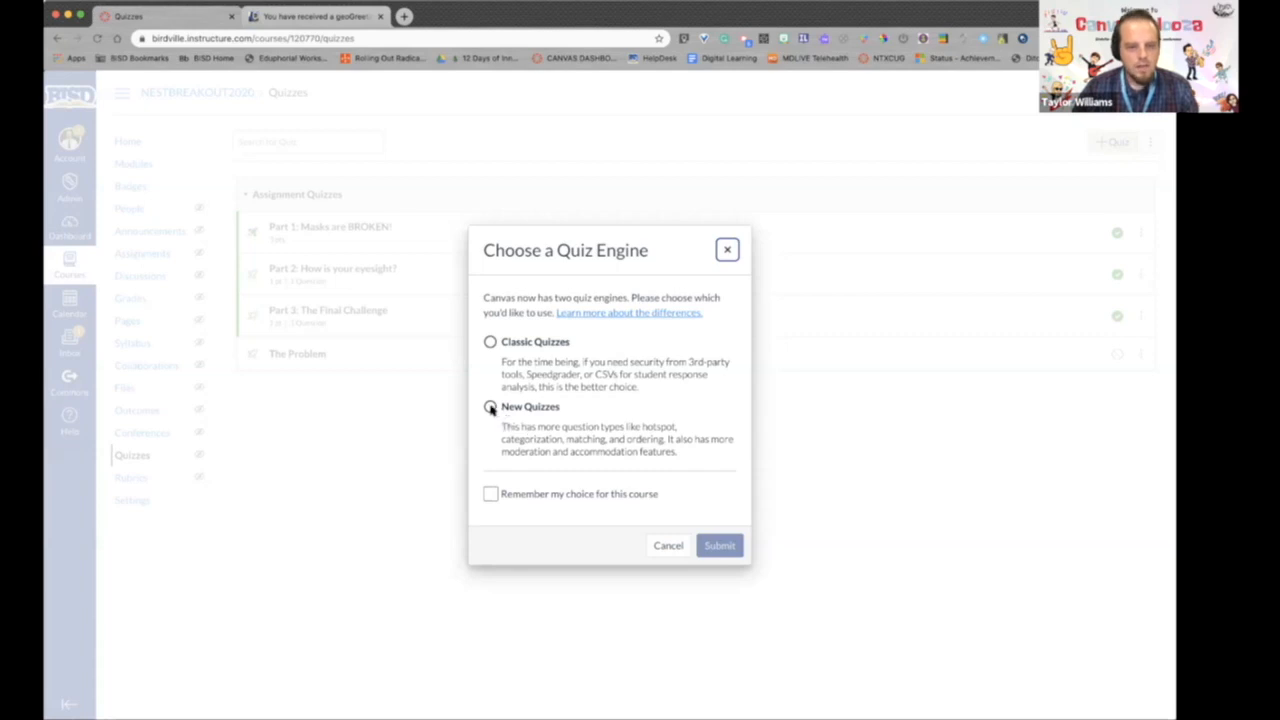
click(491, 408)
click(720, 546)
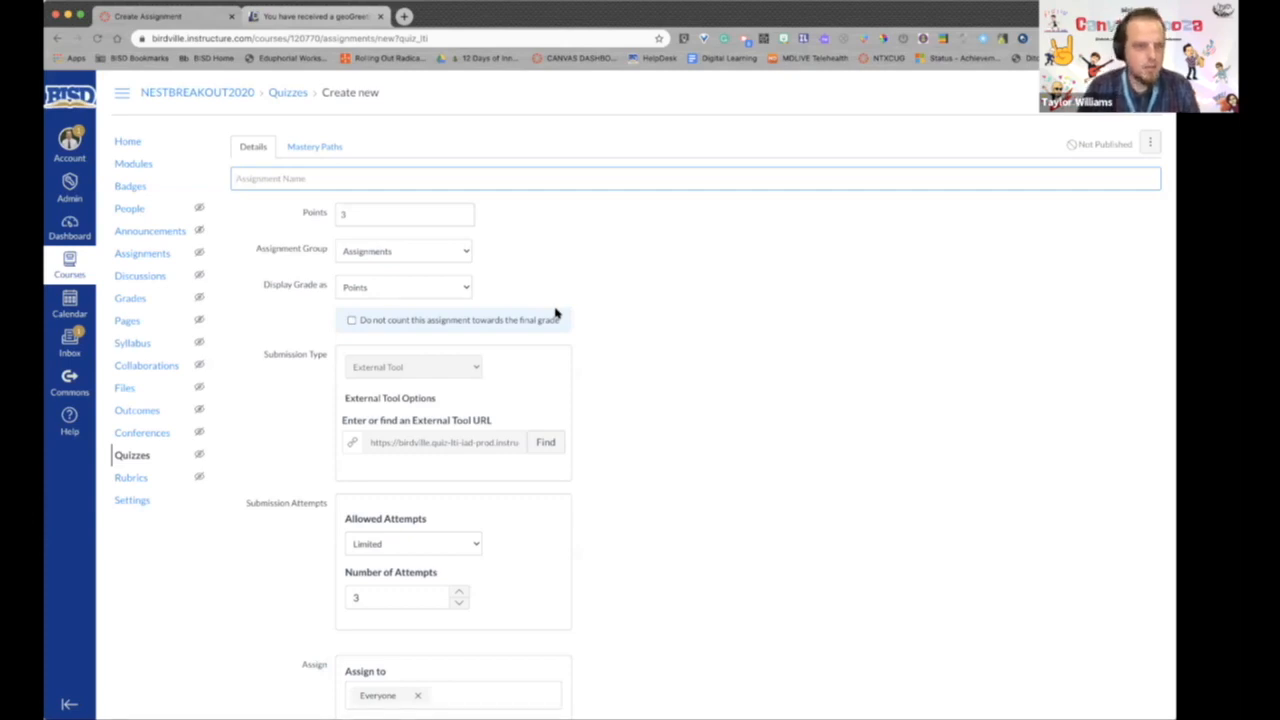
- Name the quiz "Part 1: Breakout", make it worth 4 points, and keep the Assignments group and the Points grade display
text(Part 1: Breakout)
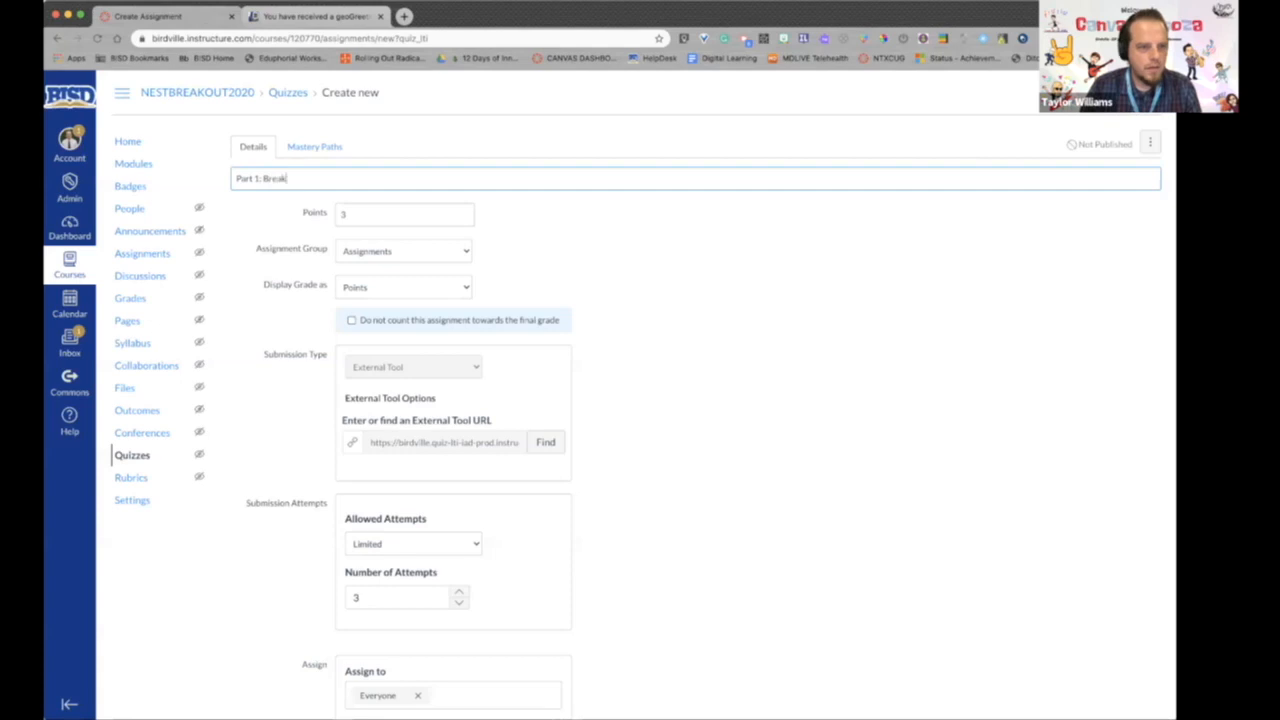
click(349, 213)
text(4)
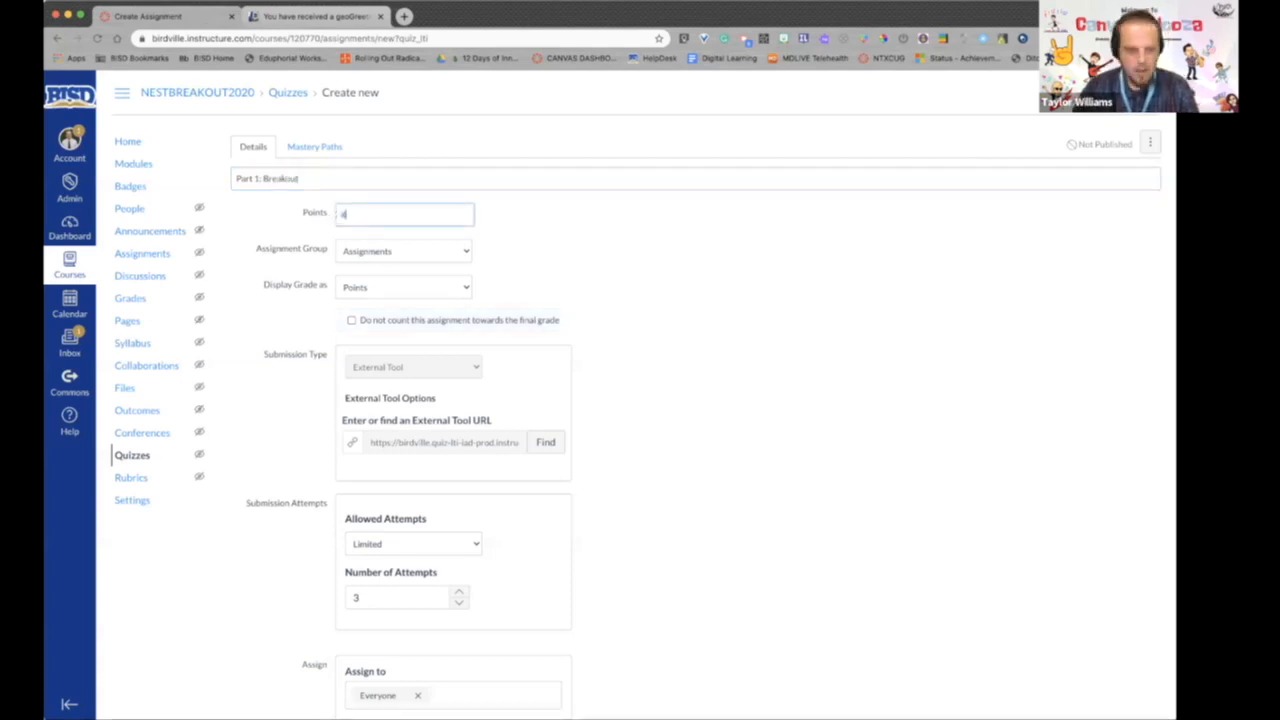
click(400, 255)
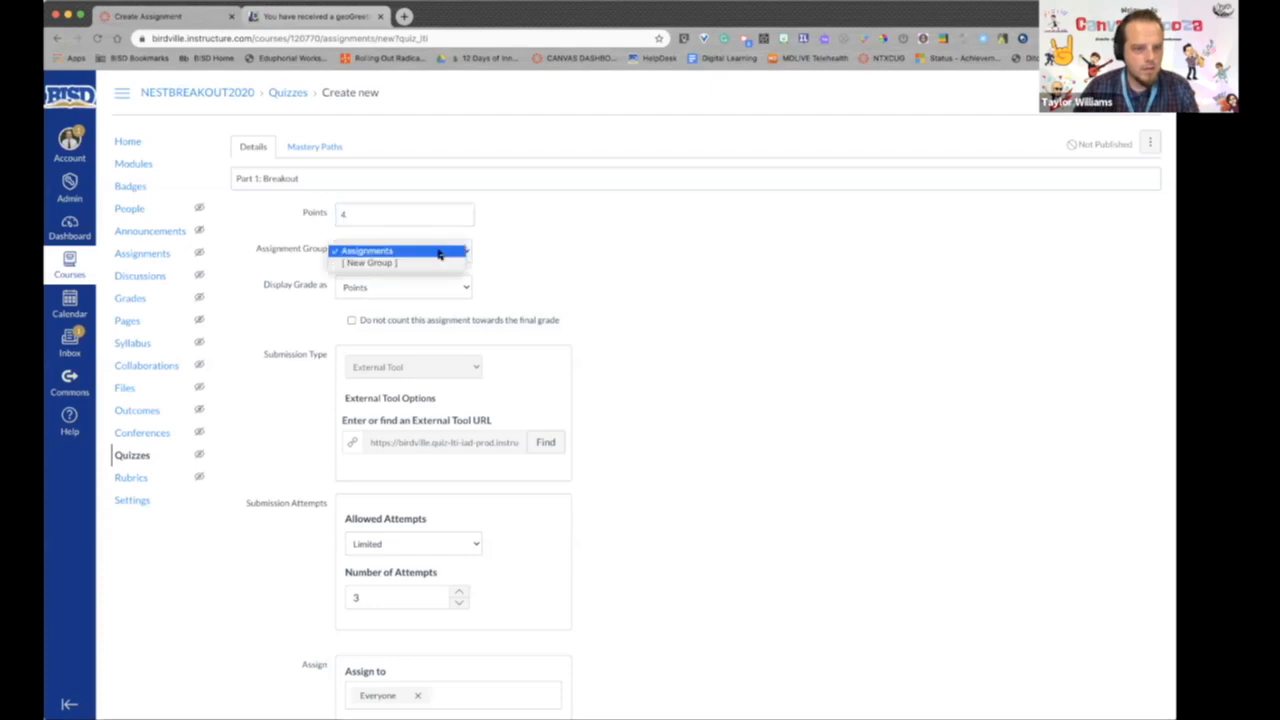
click(443, 252)
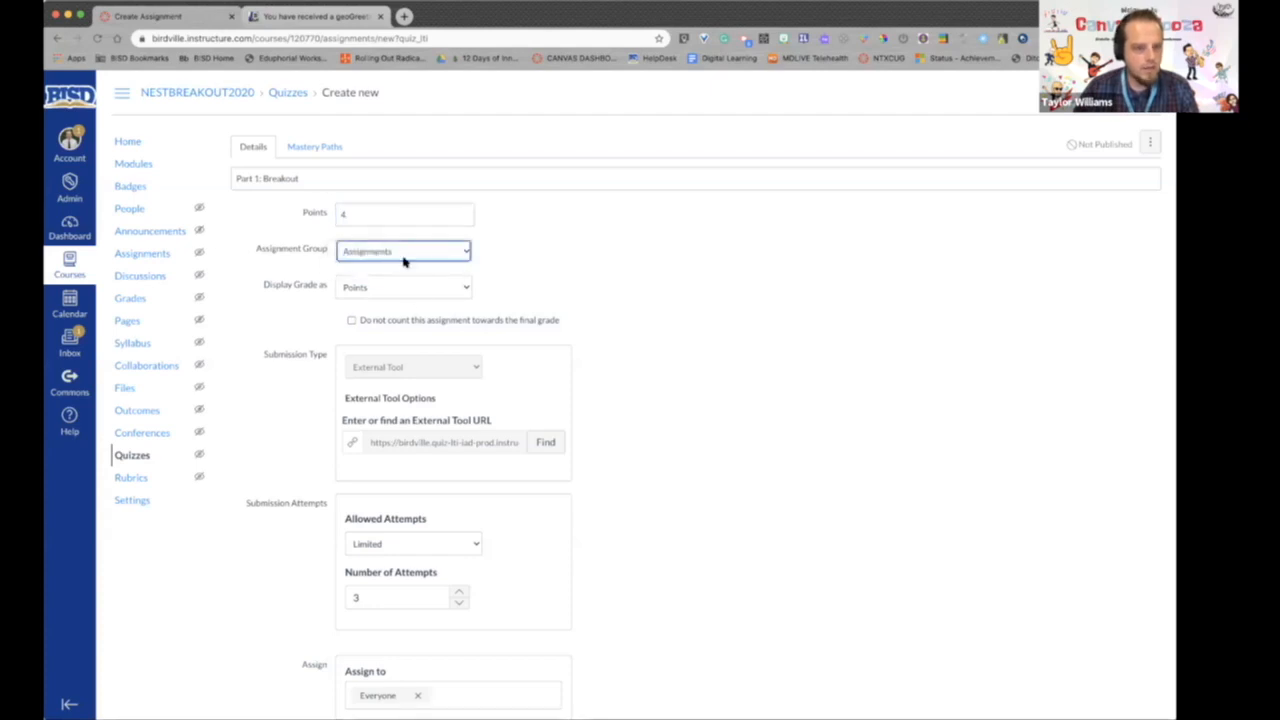
click(416, 292)
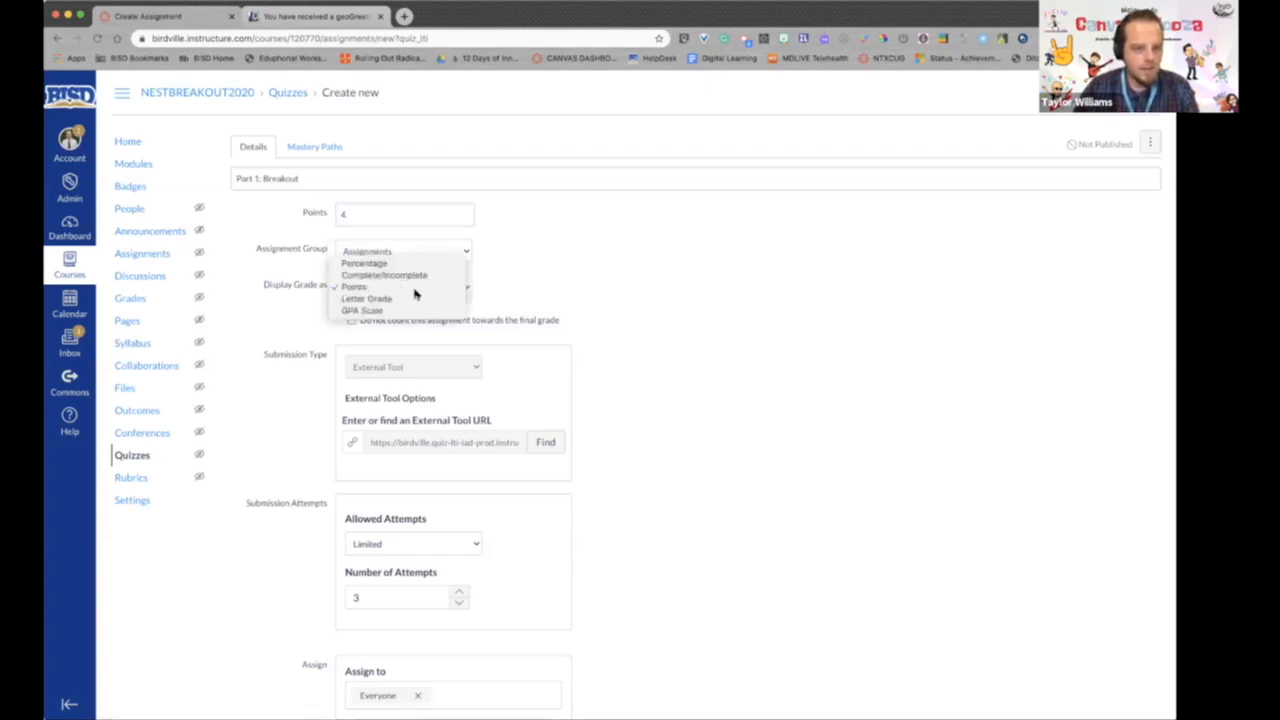
click(414, 288)
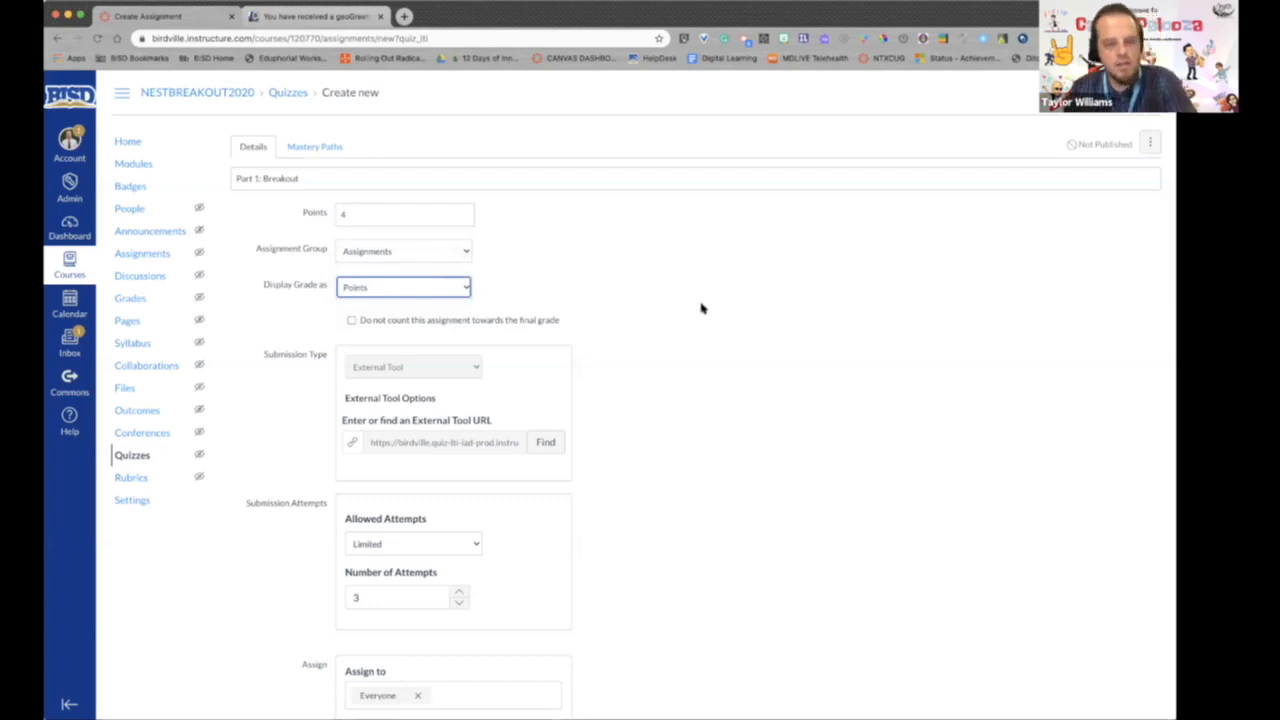
- Review the quiz's submission attempts and assign settings, and save it without publishing
scroll(699, 312, down, 5)
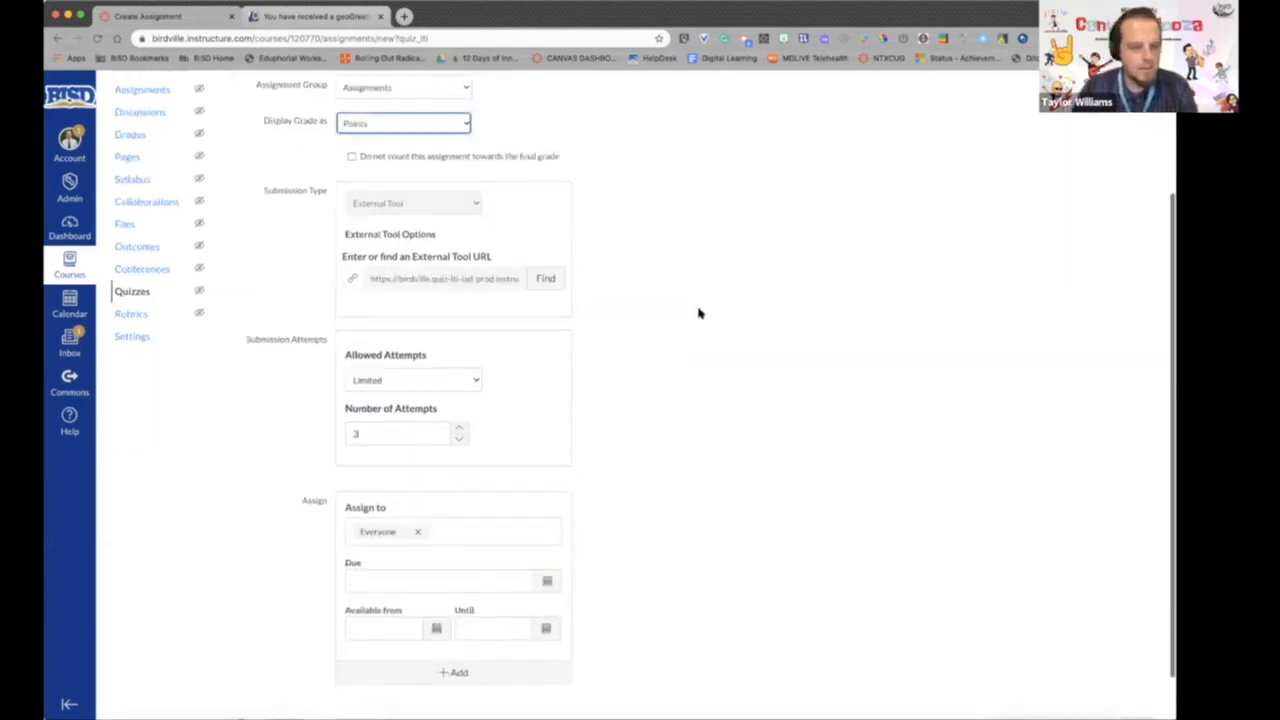
scroll(699, 313, up, 2)
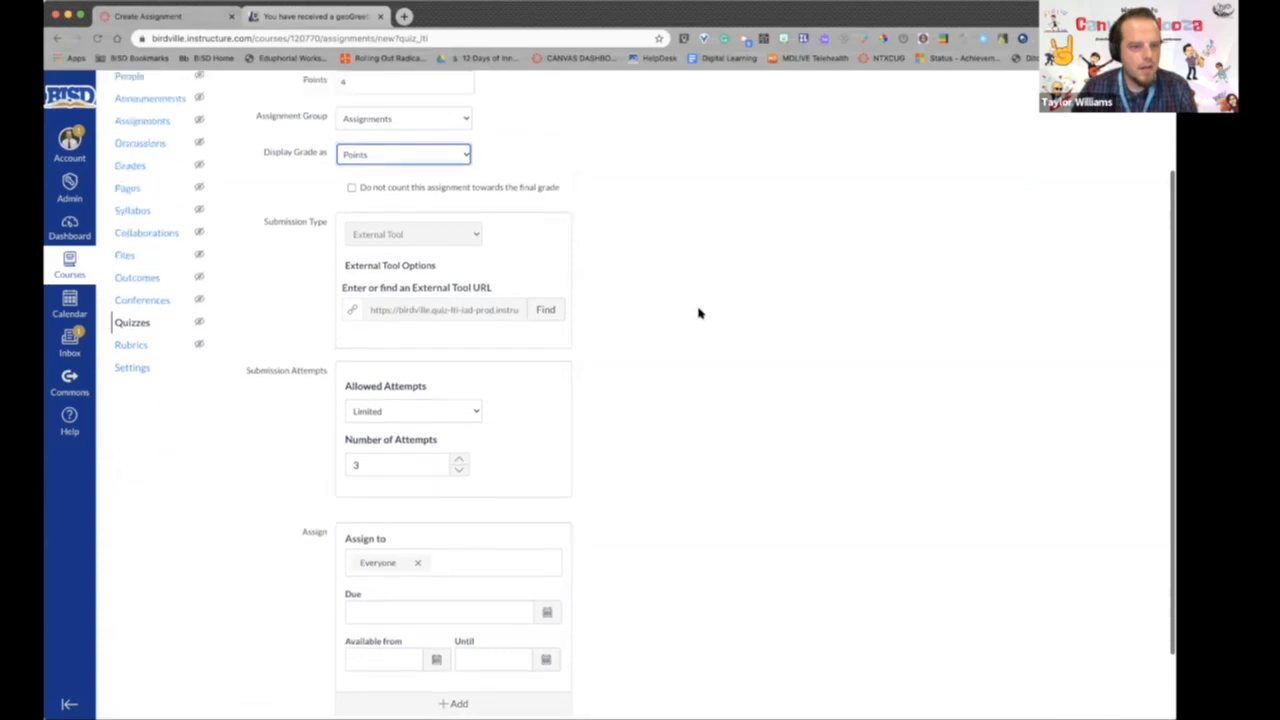
scroll(699, 313, down, 3)
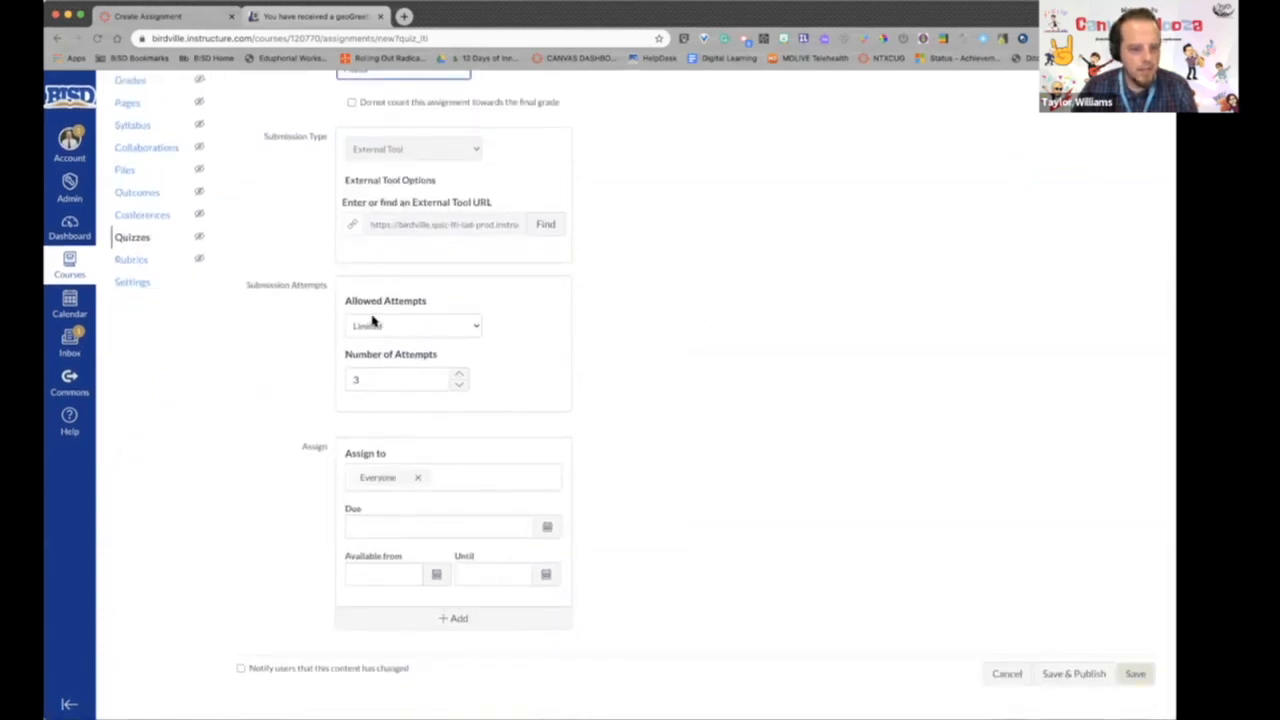
scroll(740, 330, up, 3)
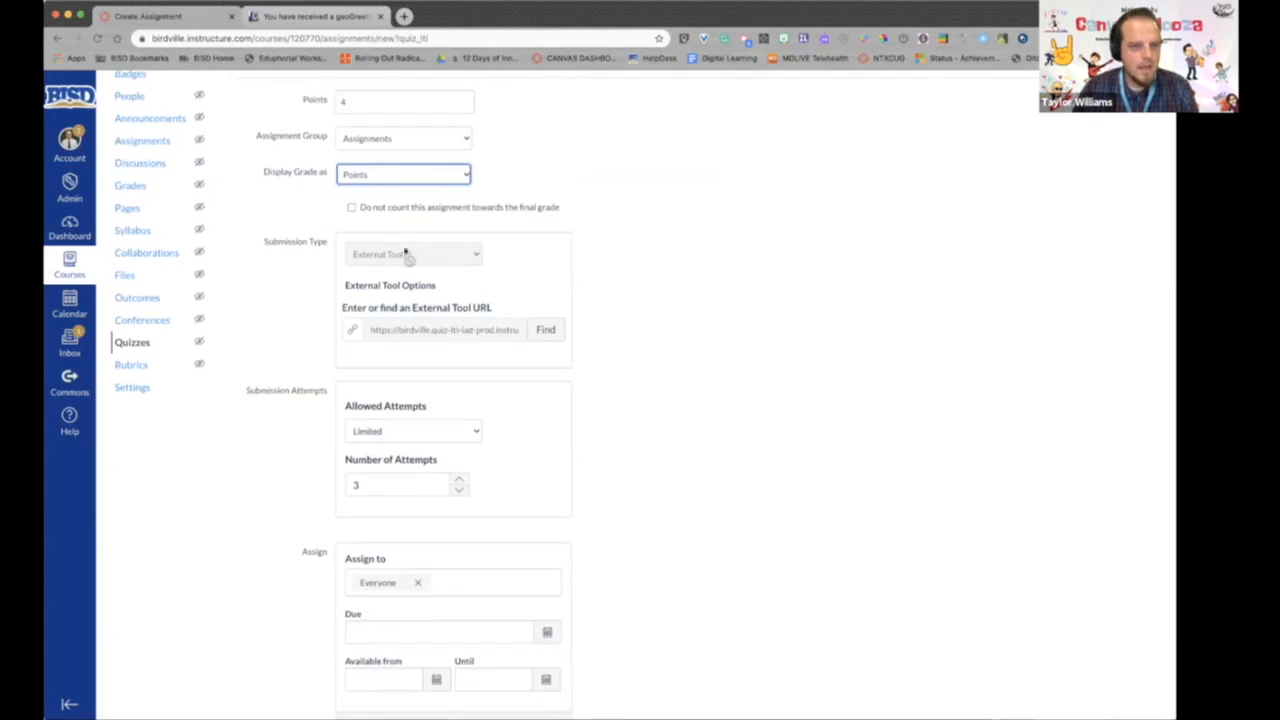
scroll(748, 278, down, 3)
scroll(440, 231, up, 5)
scroll(997, 483, down, 5)
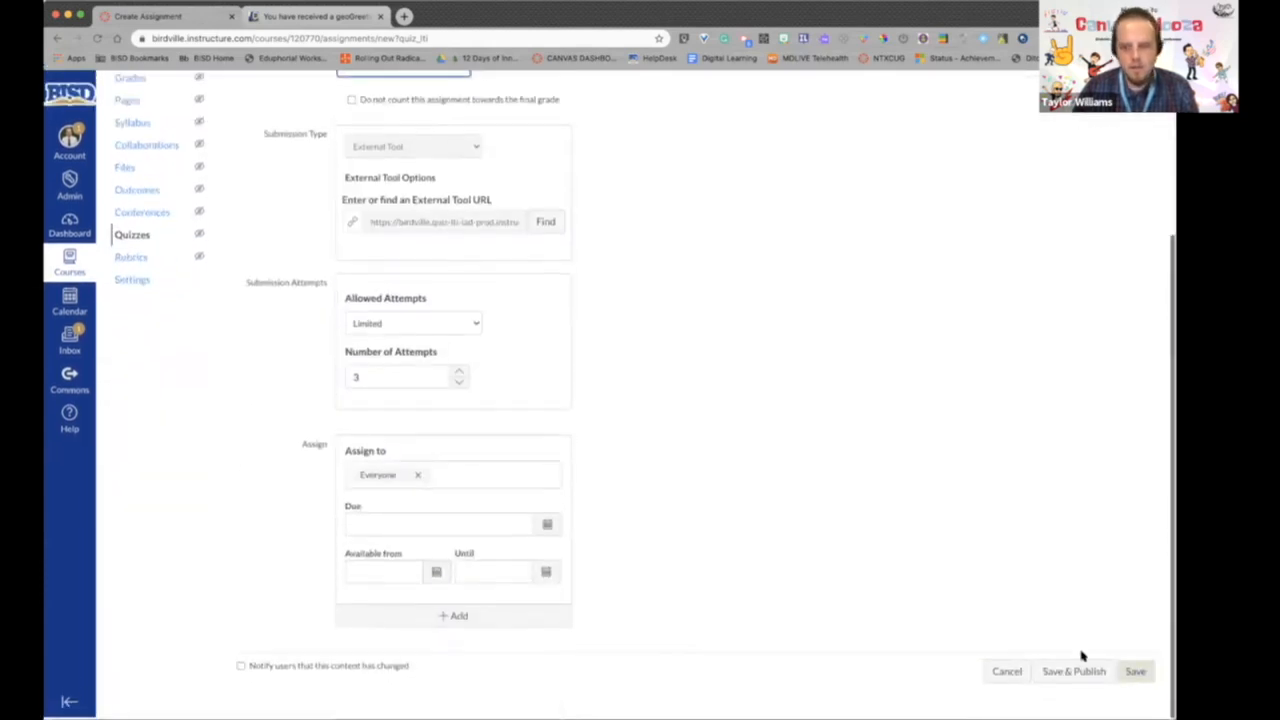
click(1135, 673)
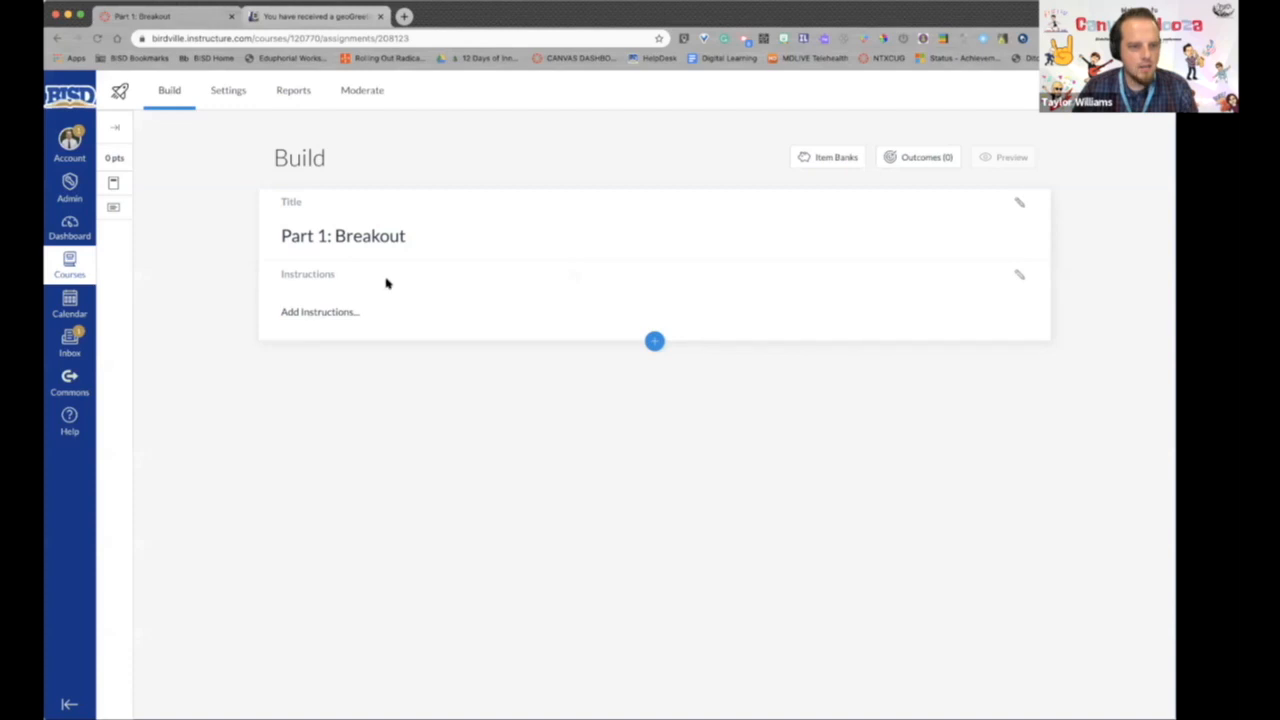
- Add a Hot Spot question to the quiz and title it "Find your DLS in this Image"
click(654, 341)
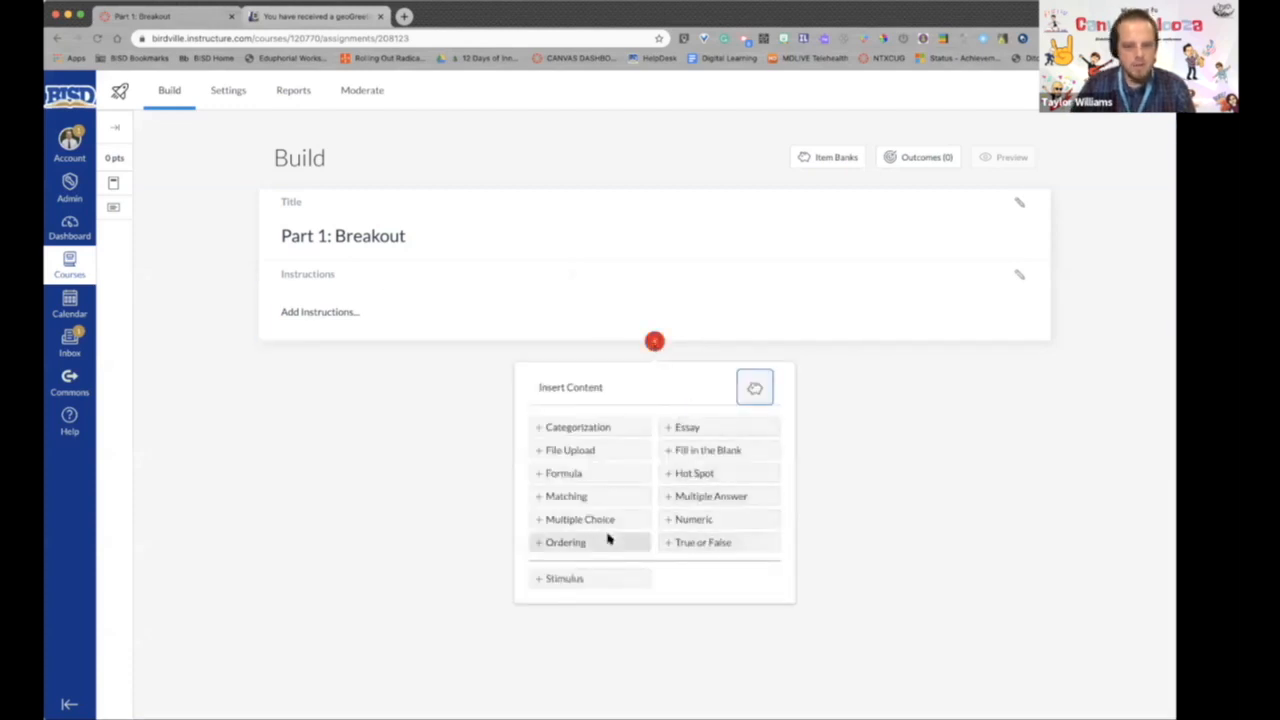
click(697, 475)
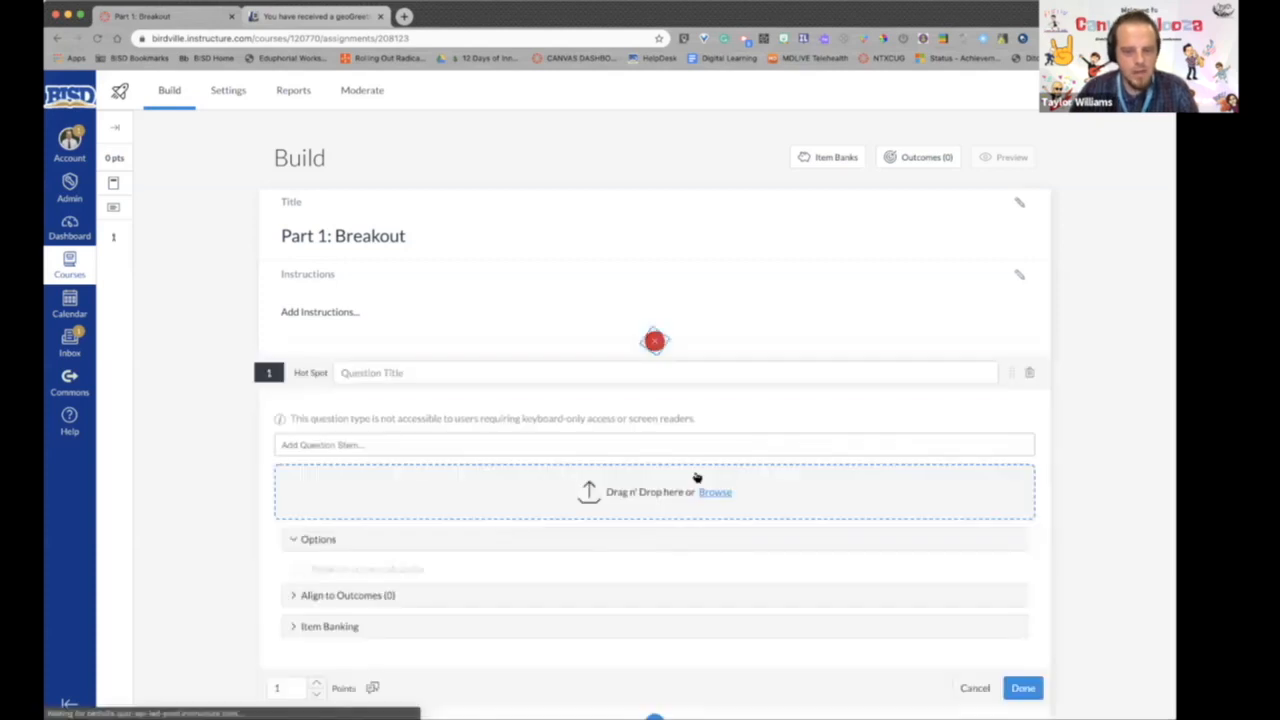
text(Find your DLS)
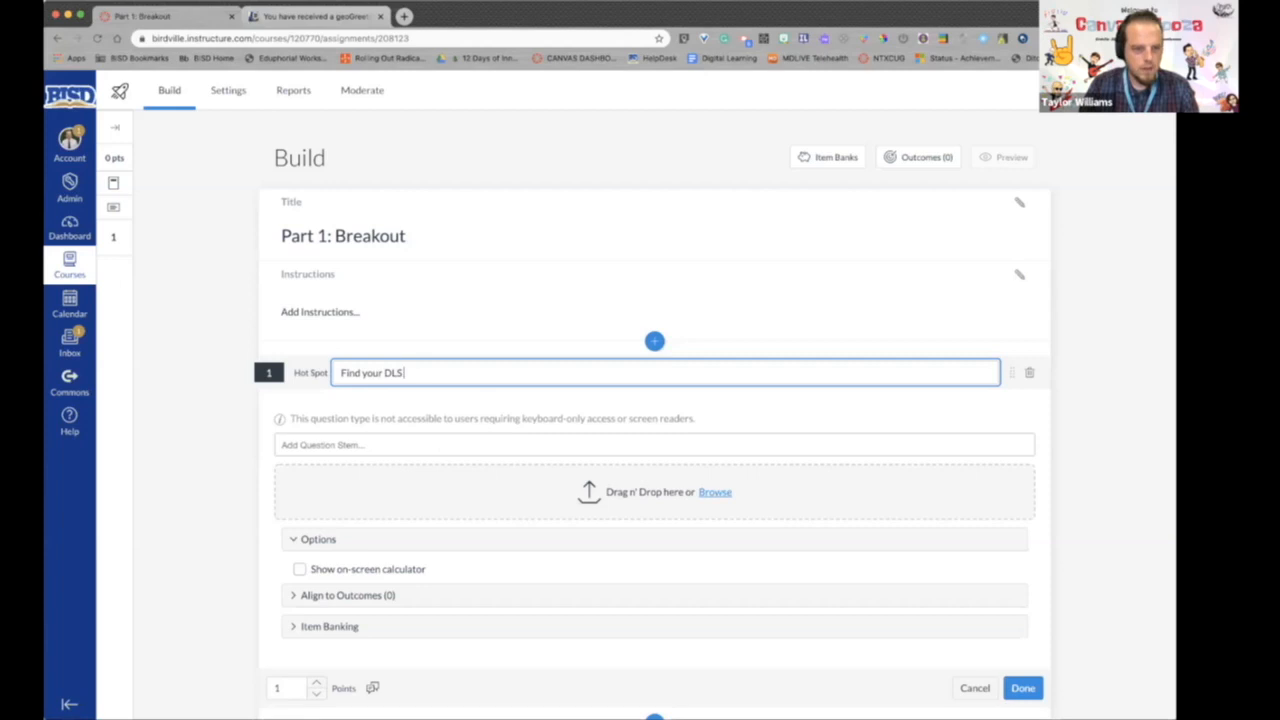
text( in this Image)
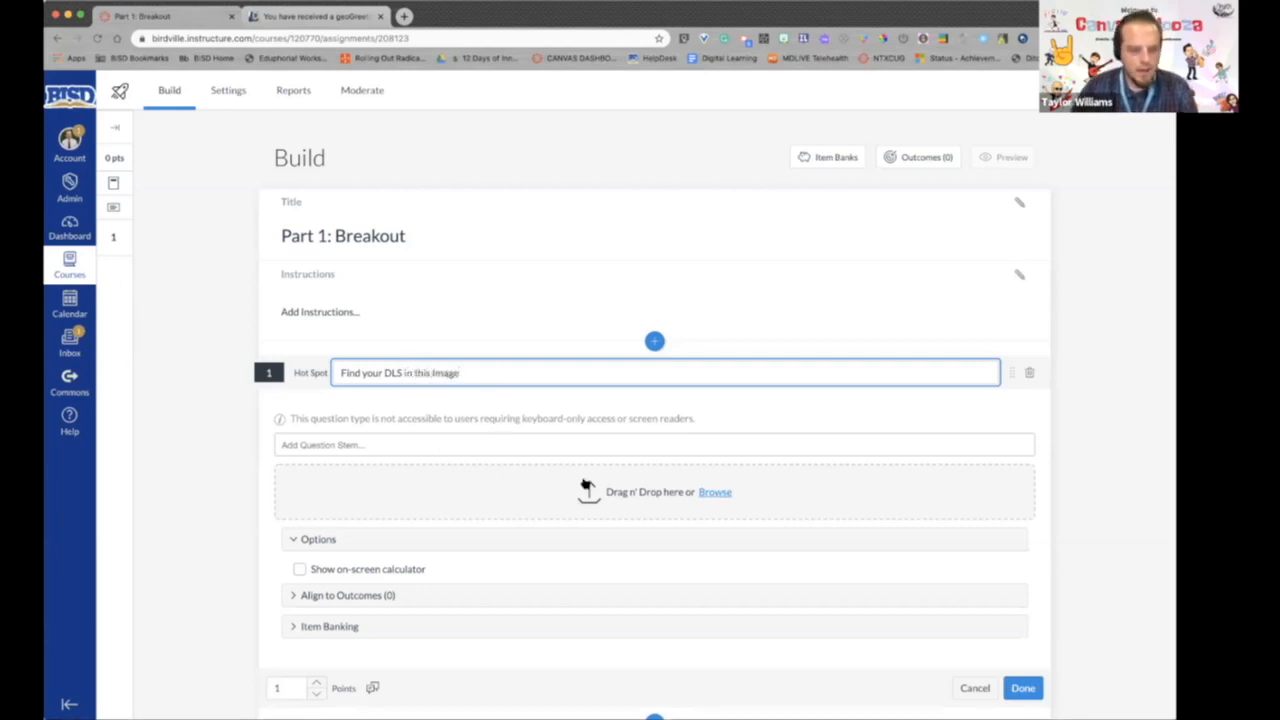
- Upload the CanvasPalooza welcome image to the Hot Spot question and draw a rectangular hot spot around the saxophone player
click(659, 498)
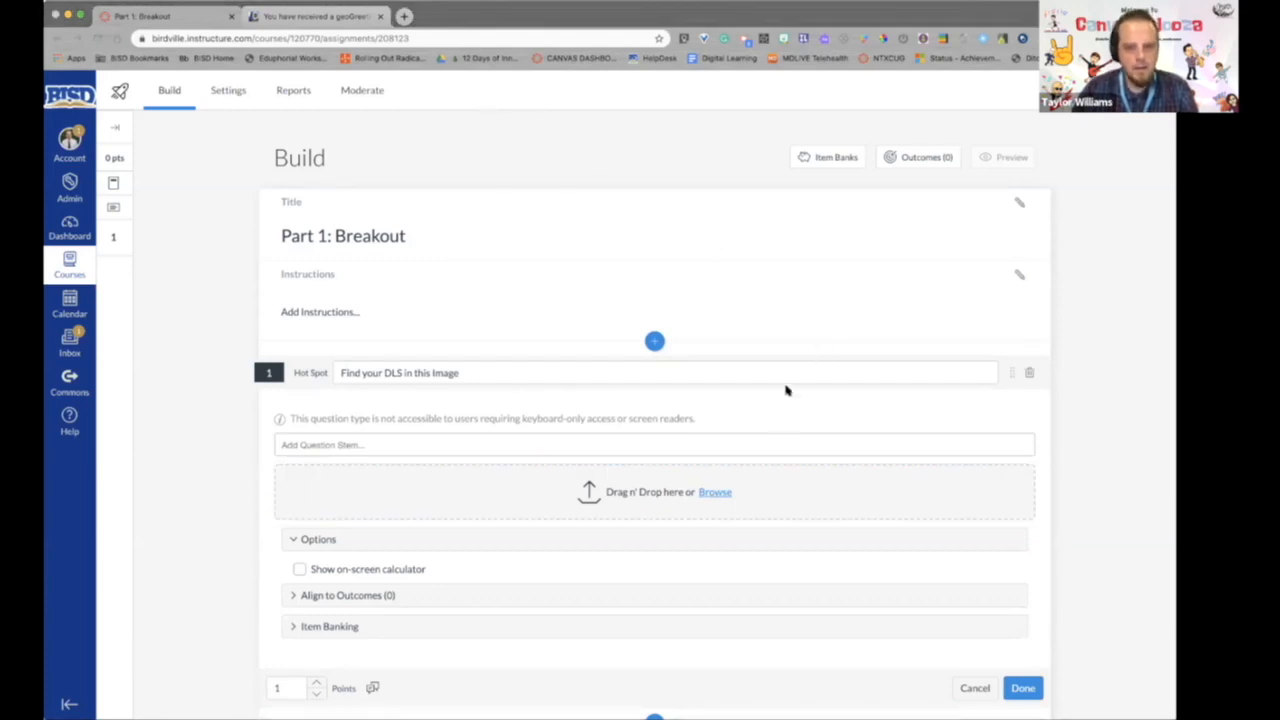
scroll(773, 411, down, 1)
scroll(773, 411, down, 5)
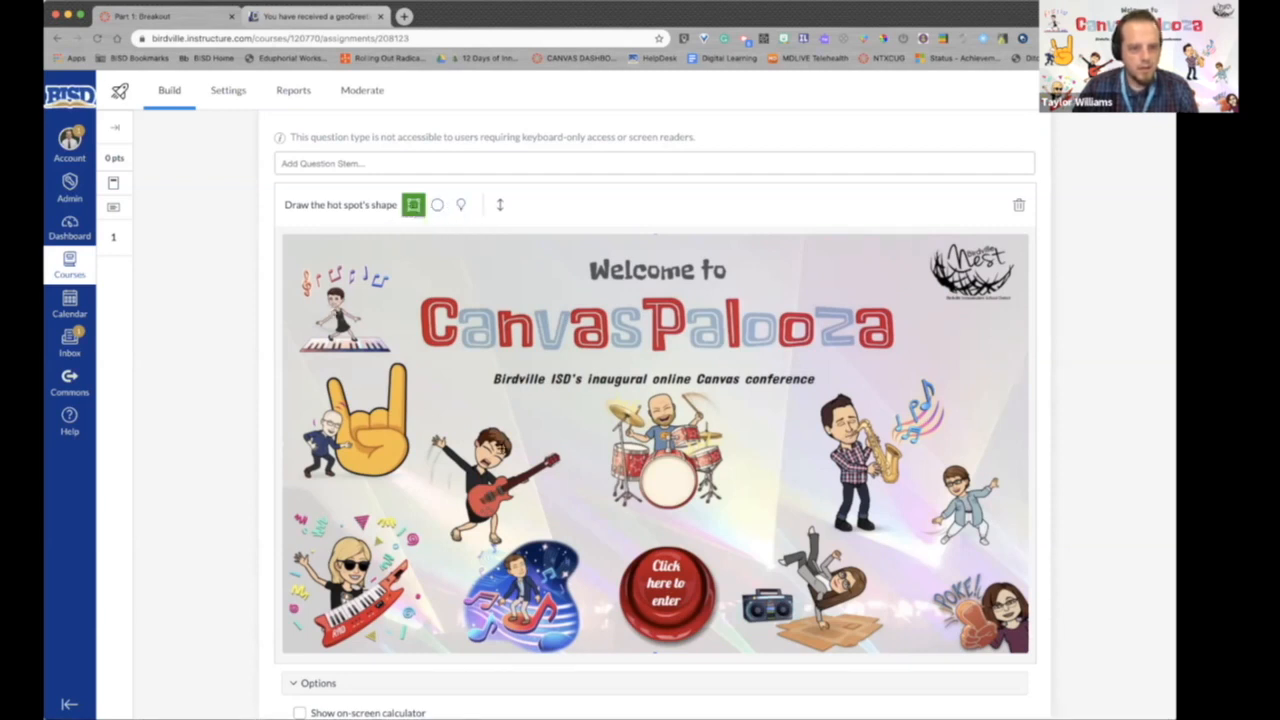
mouse_move(811, 395)
mouse_down()
mouse_move(890, 430)
mouse_move(909, 533)
mouse_up()
drag(938, 461, 1002, 555)
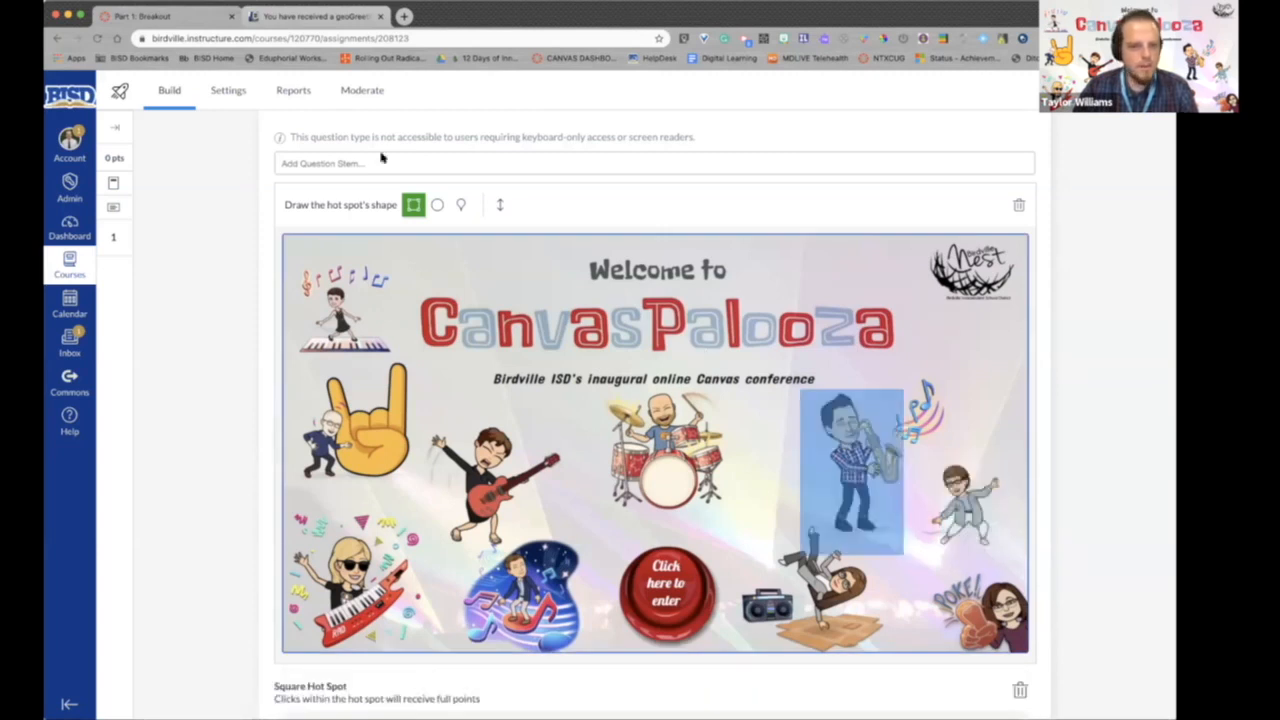
- Replace the Hot Spot question's title with "Find" followed by the presenter's first name
scroll(400, 190, up, 3)
click(437, 240)
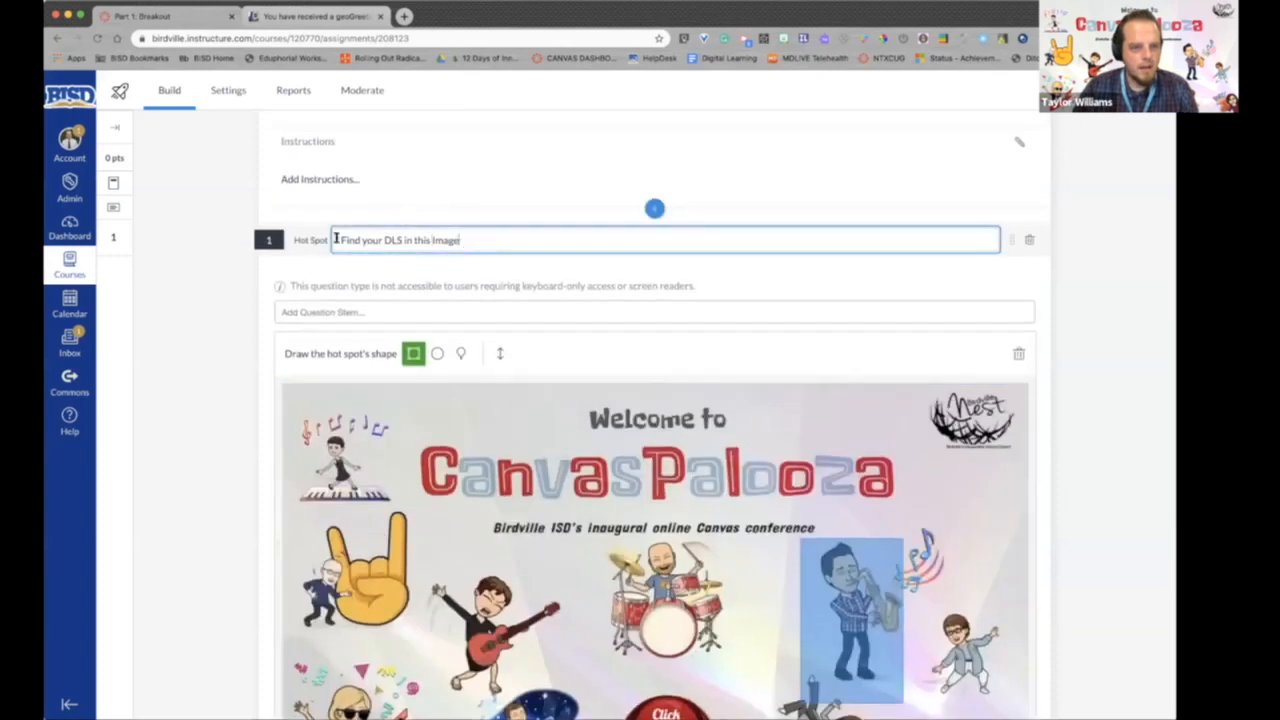
key(super+a)
text(Find Taylor)
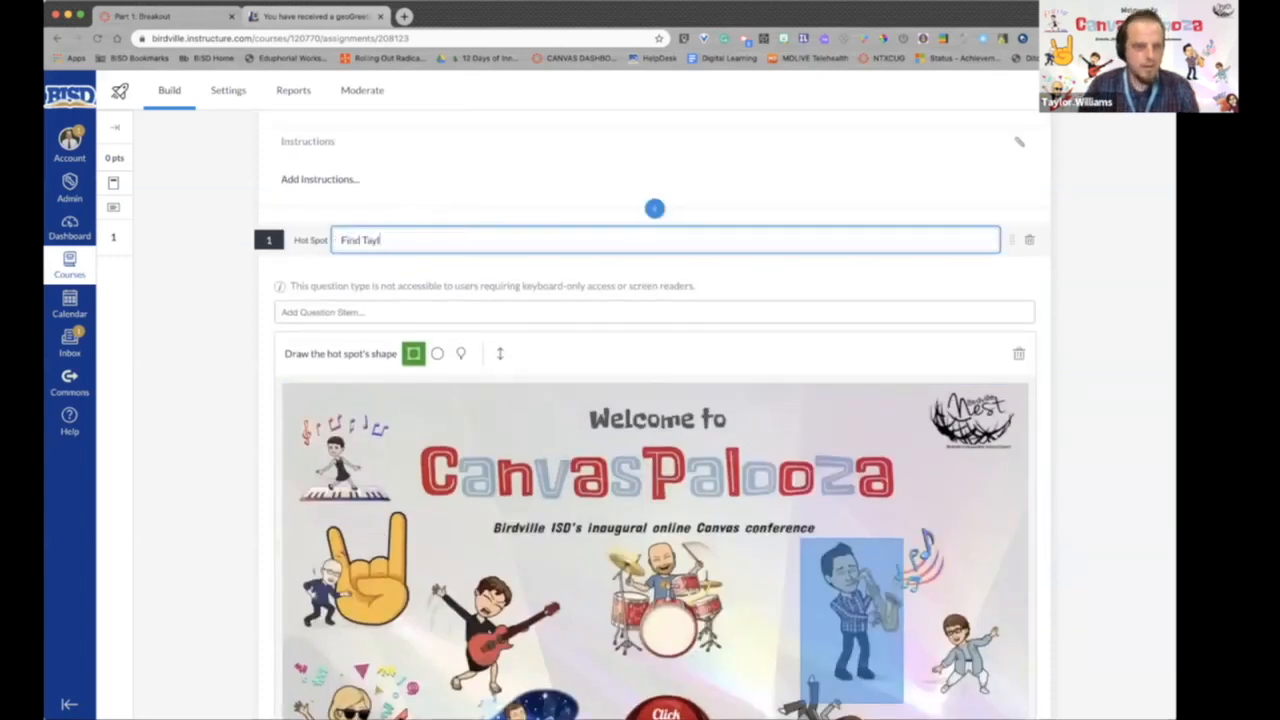
- Enter "Do you know he plays Jazz?" as the Hot Spot question's stem
click(349, 311)
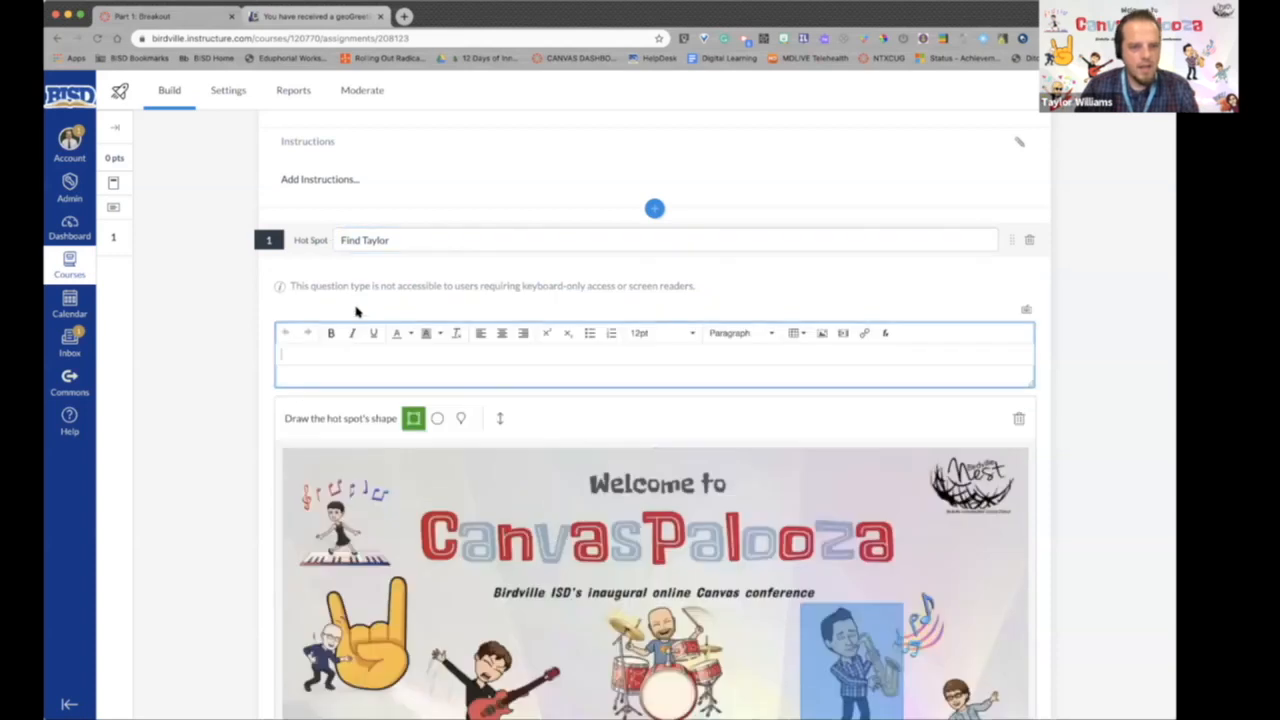
text(Do you know h)
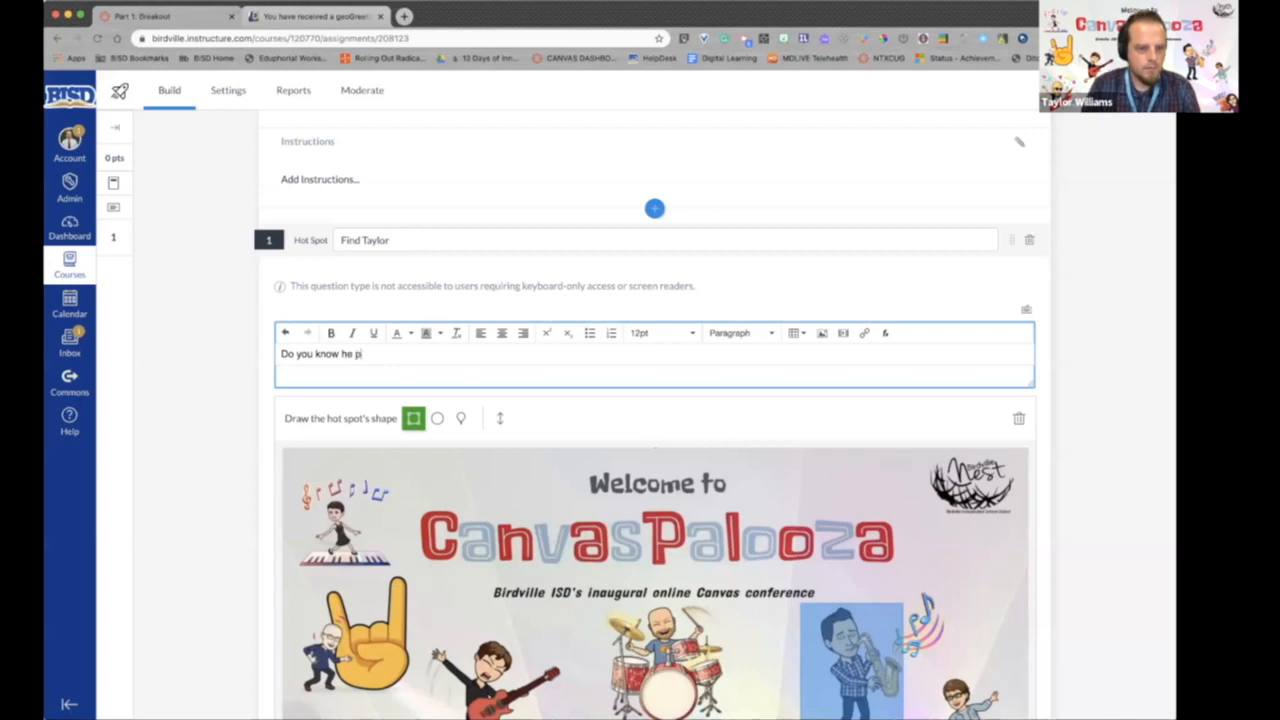
text(e playza)
key(BackSpace)
key(BackSpace)
key(BackSpace)
text(s Jazz?)
- Keep the Hot Spot question worth 1 point and save it
scroll(723, 287, down, 1)
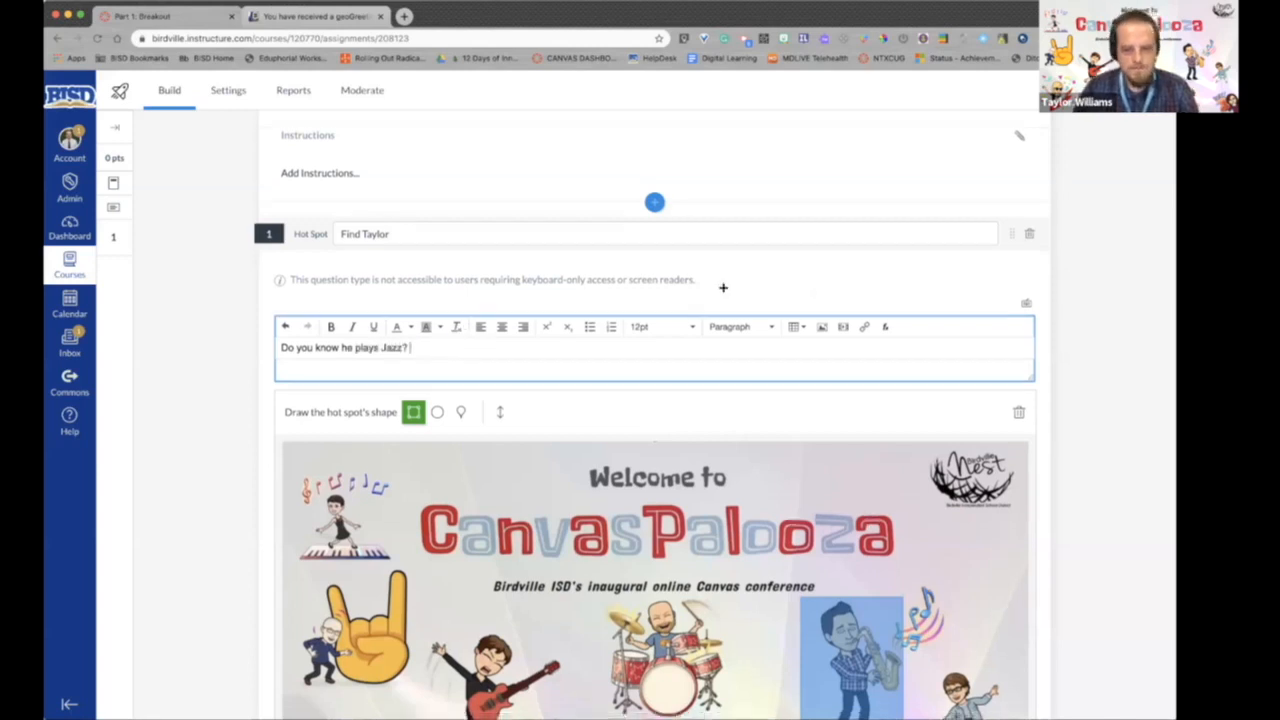
scroll(723, 287, down, 5)
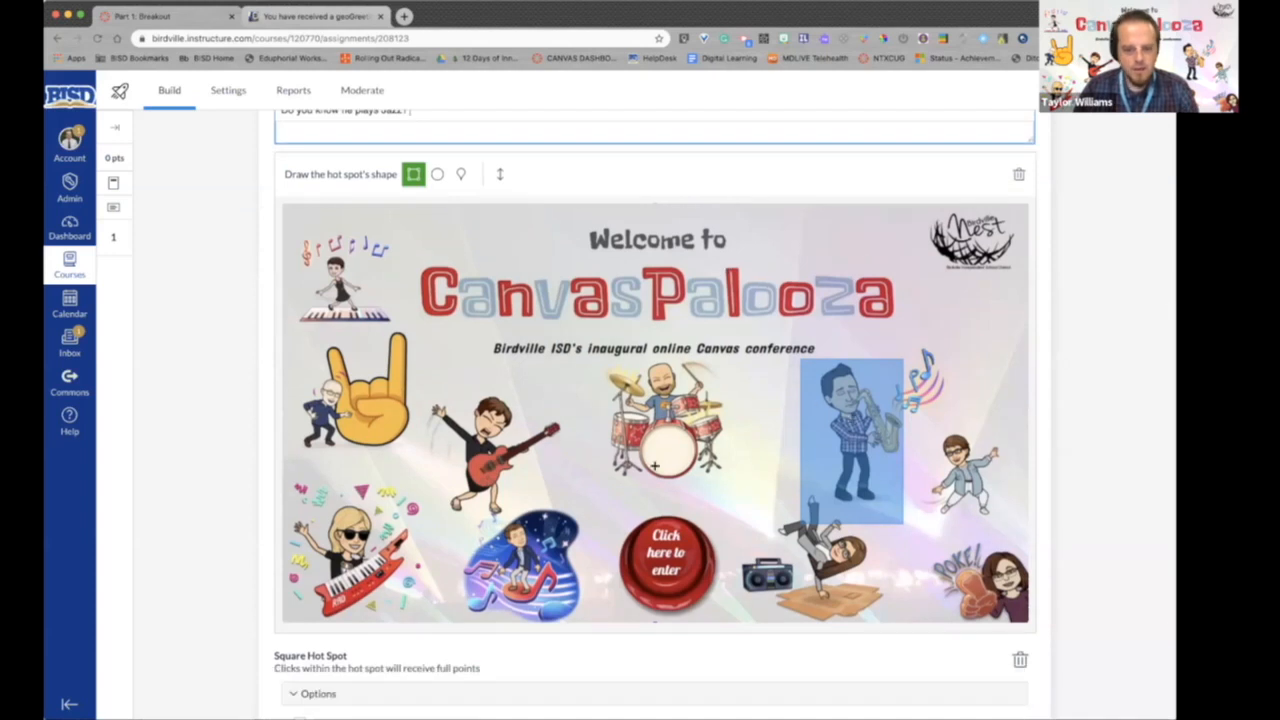
scroll(655, 465, down, 4)
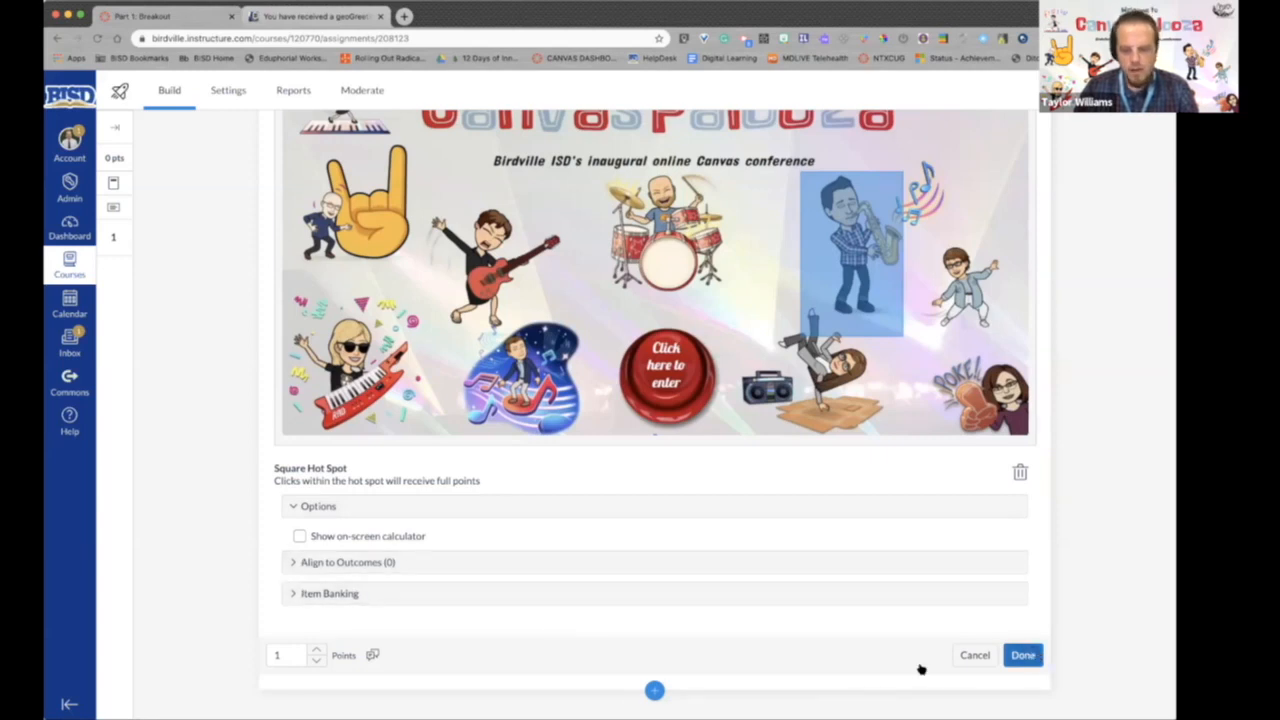
click(315, 652)
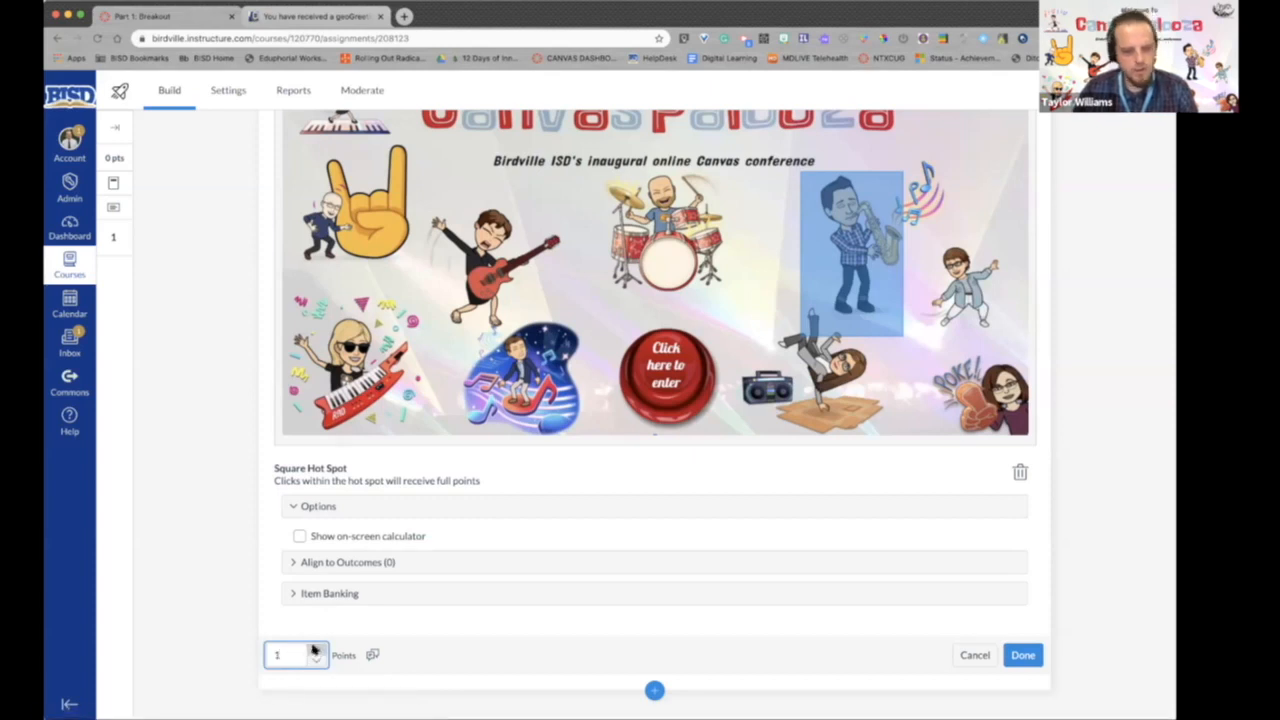
click(1027, 658)
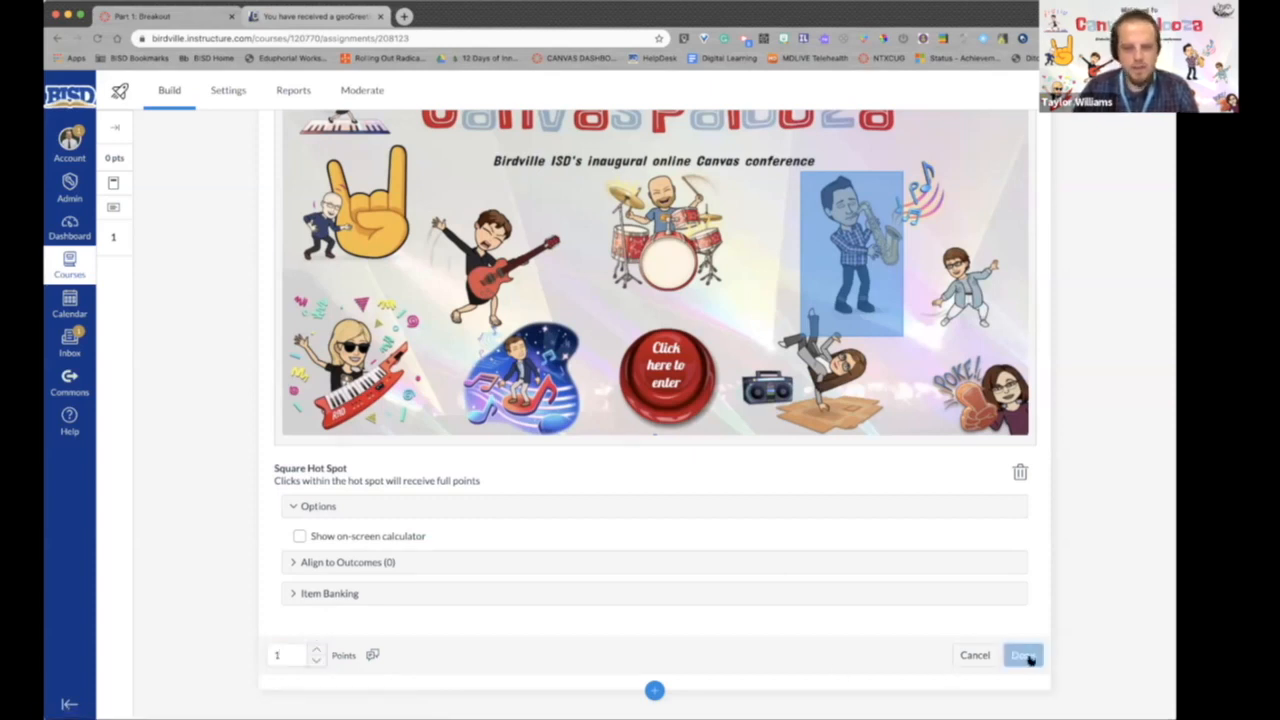
- Add a Numeric question below the Hot Spot question, with a title asking for the presenter's office extension
scroll(1091, 557, down, 3)
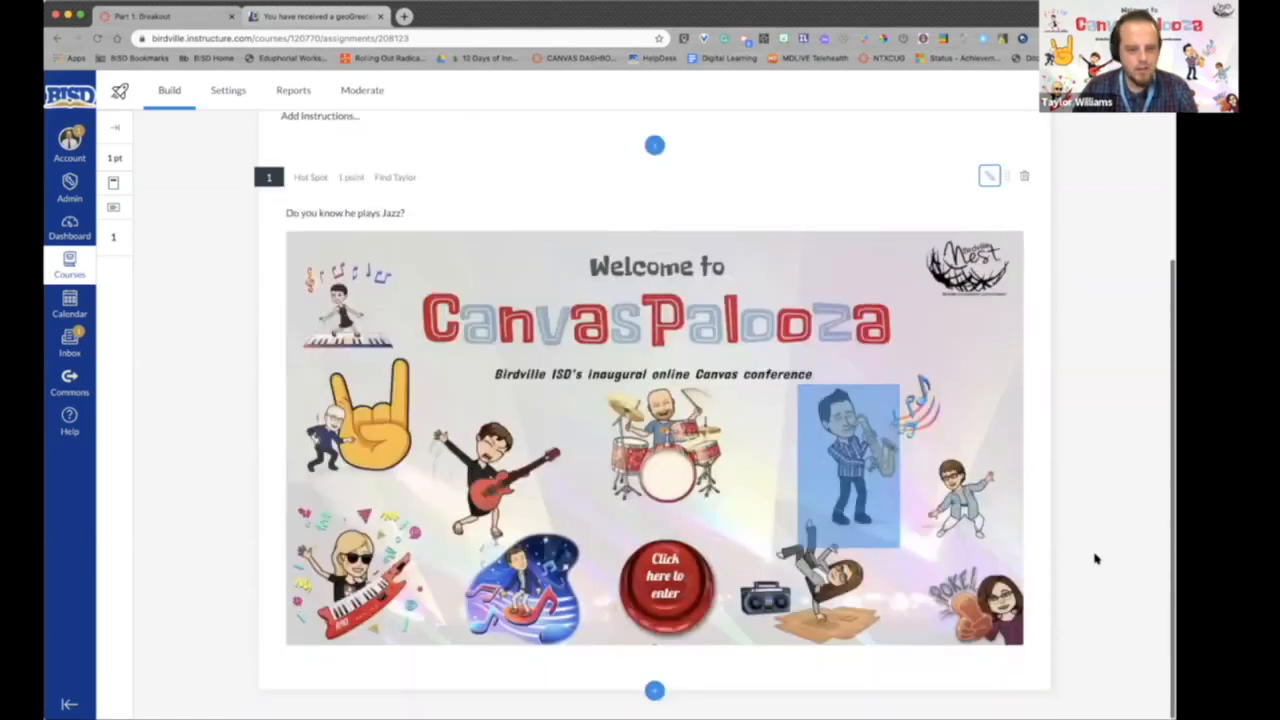
click(654, 690)
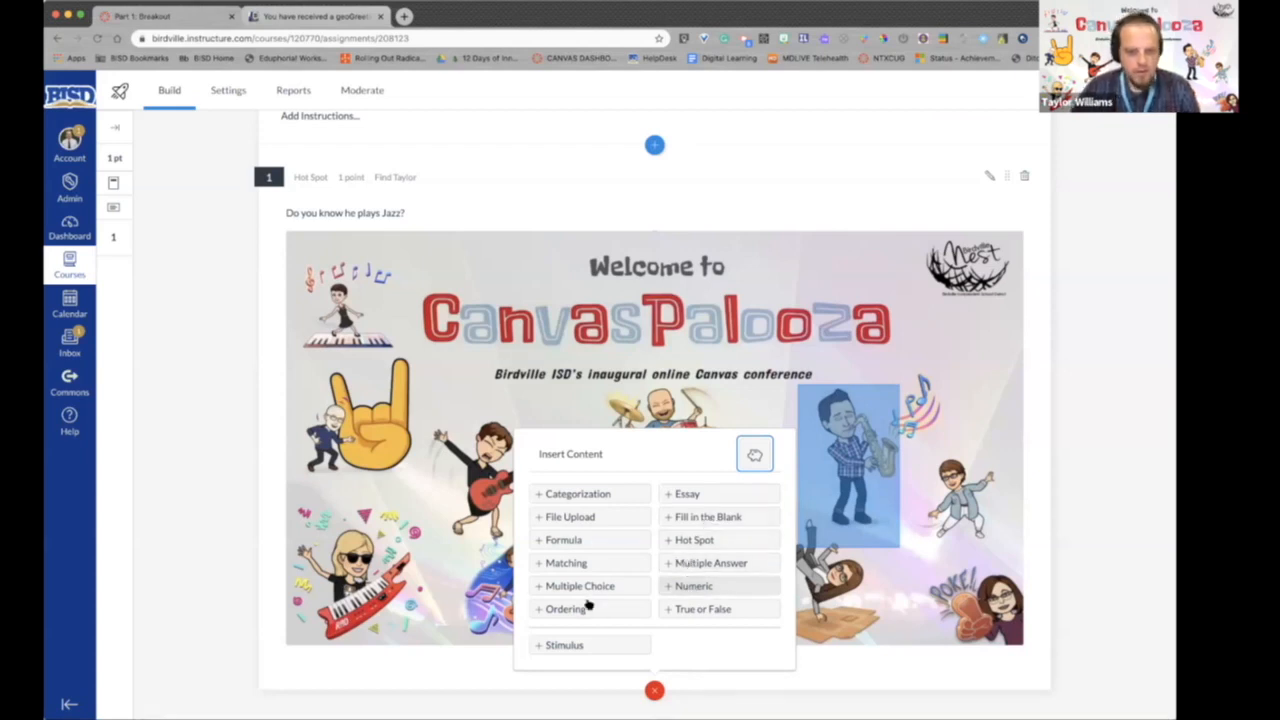
click(674, 588)
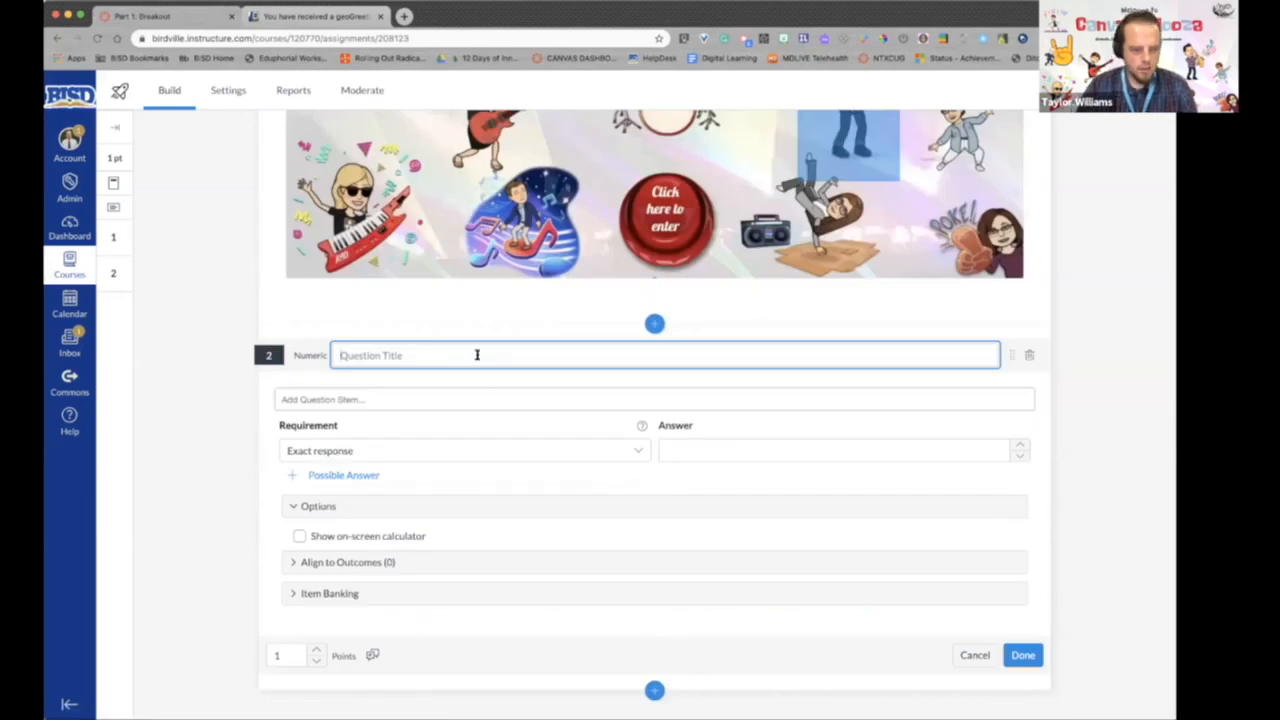
text(Wha)
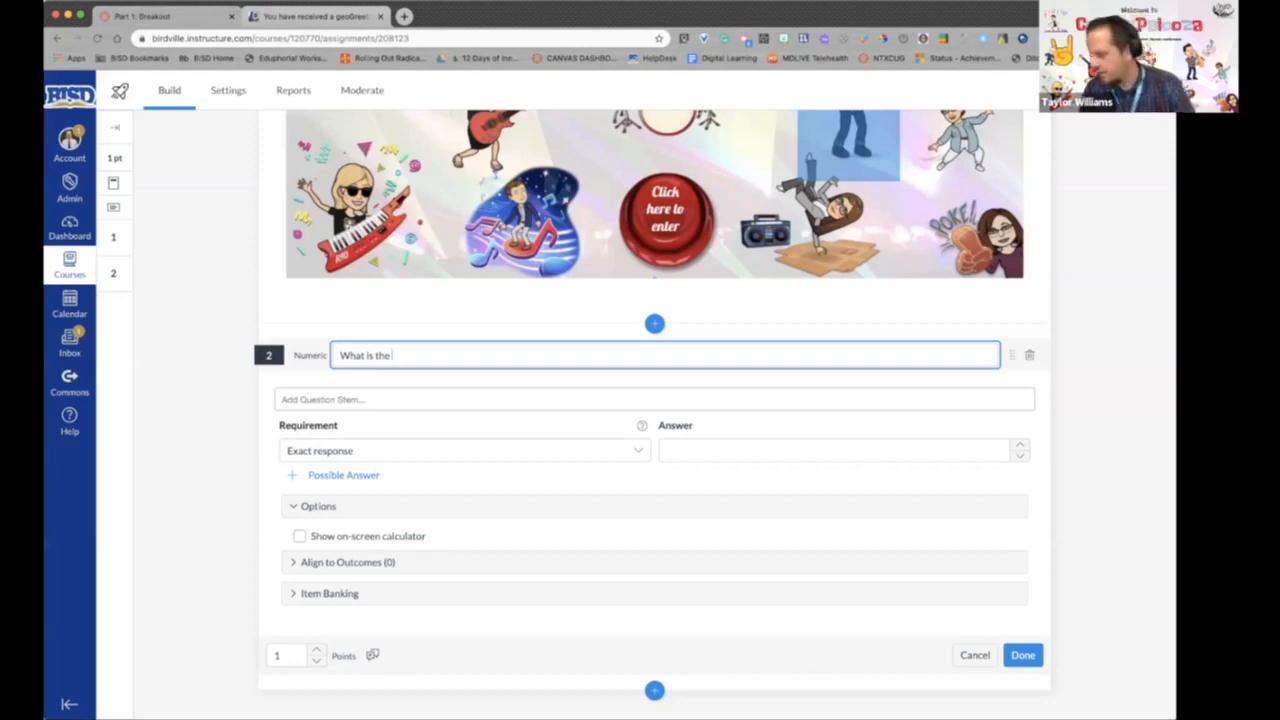
text(t is the)
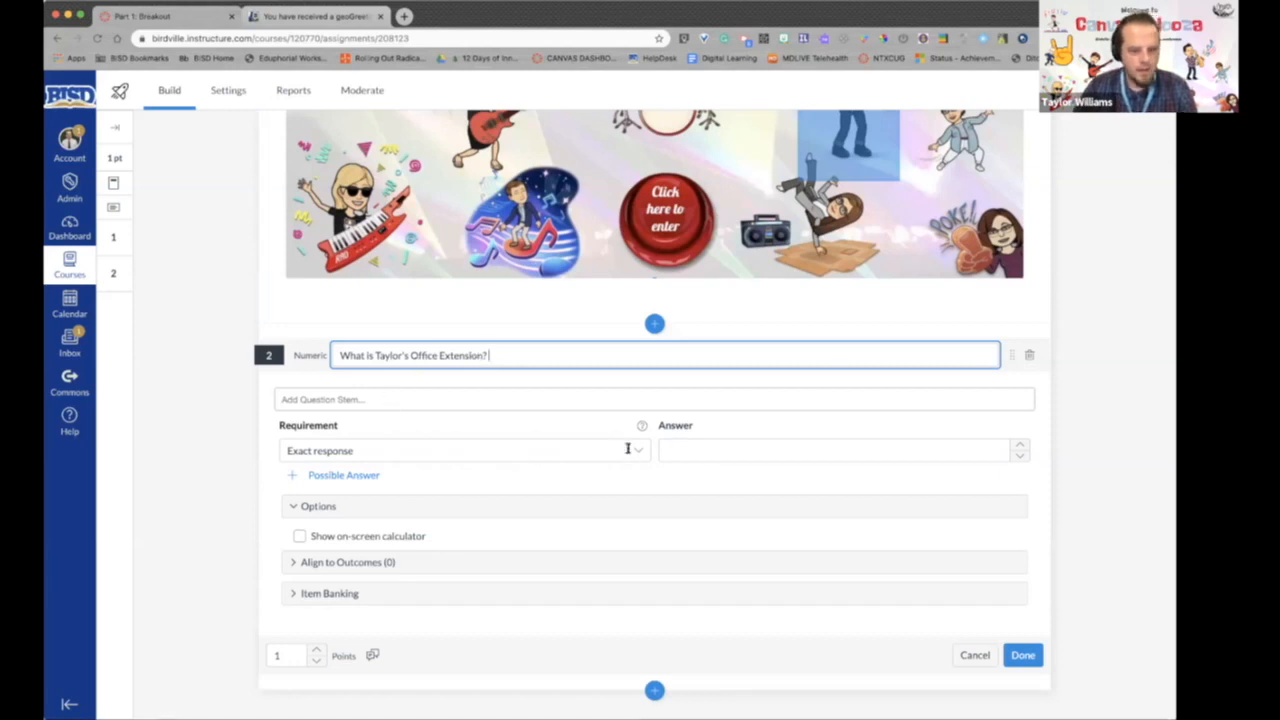
- Enter the office extension number as the Numeric answer, keep the Exact response requirement, and try to save the question
click(705, 450)
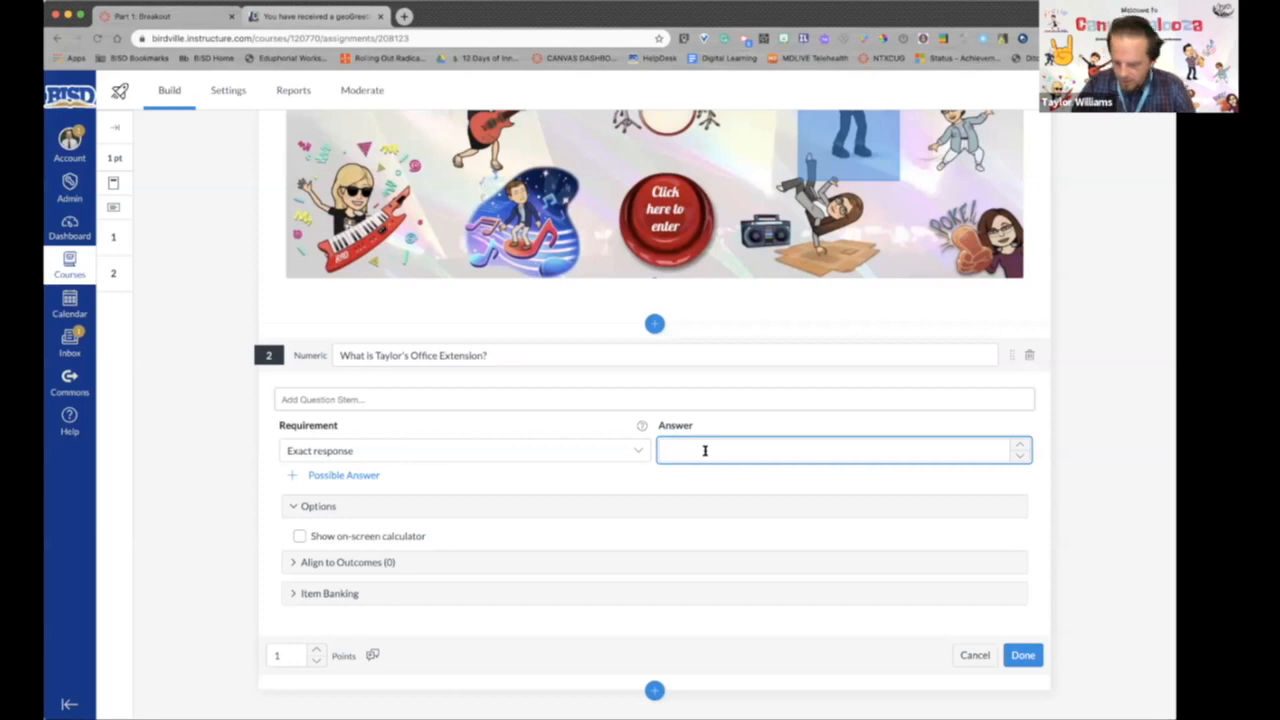
text(3926)
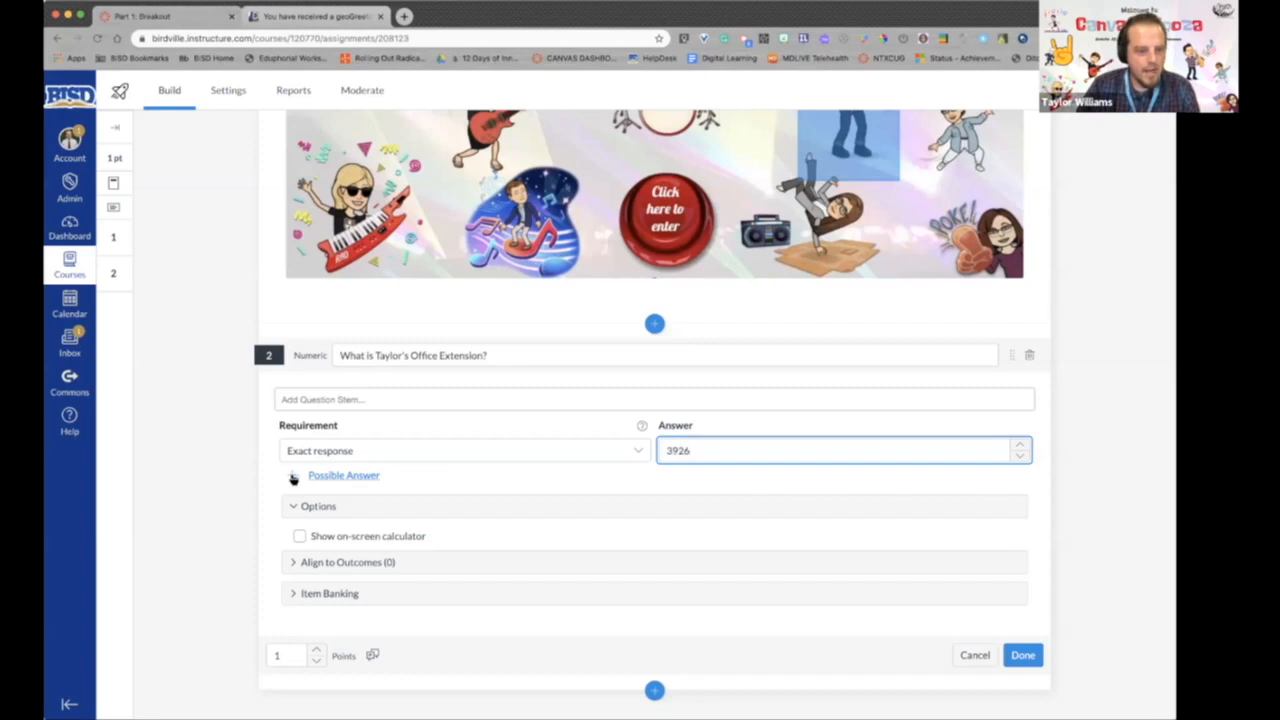
click(634, 451)
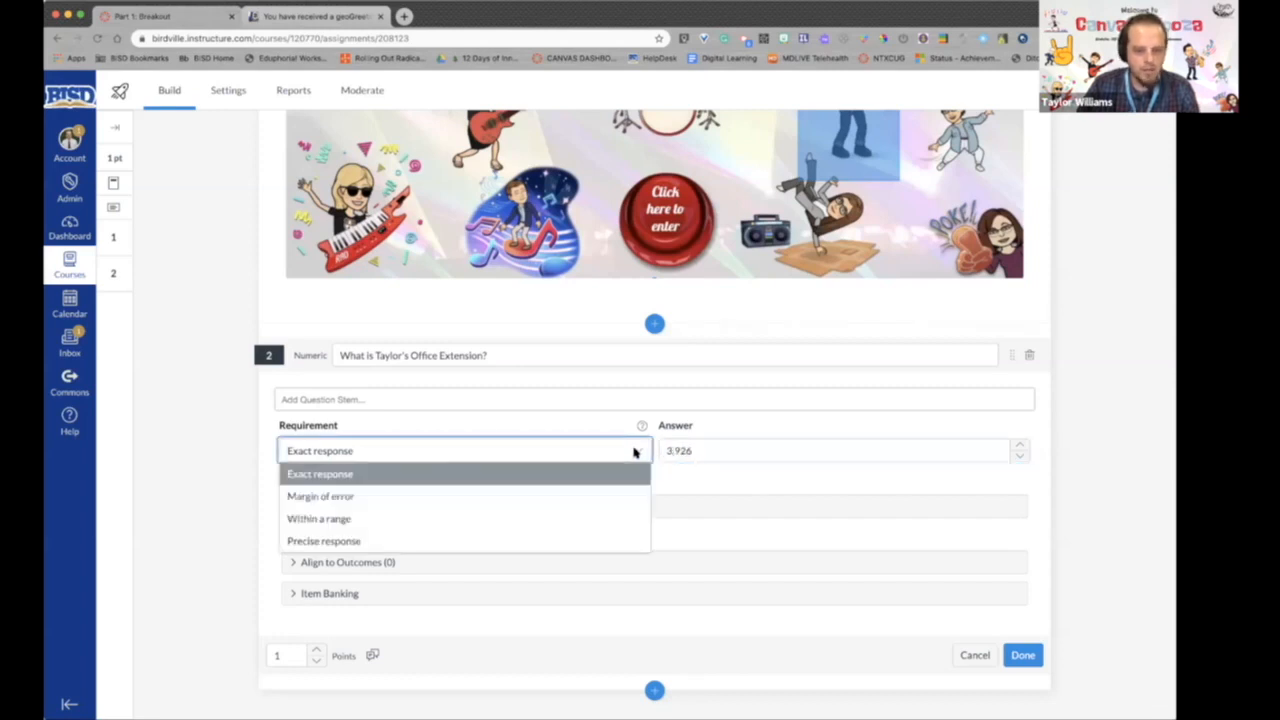
click(634, 451)
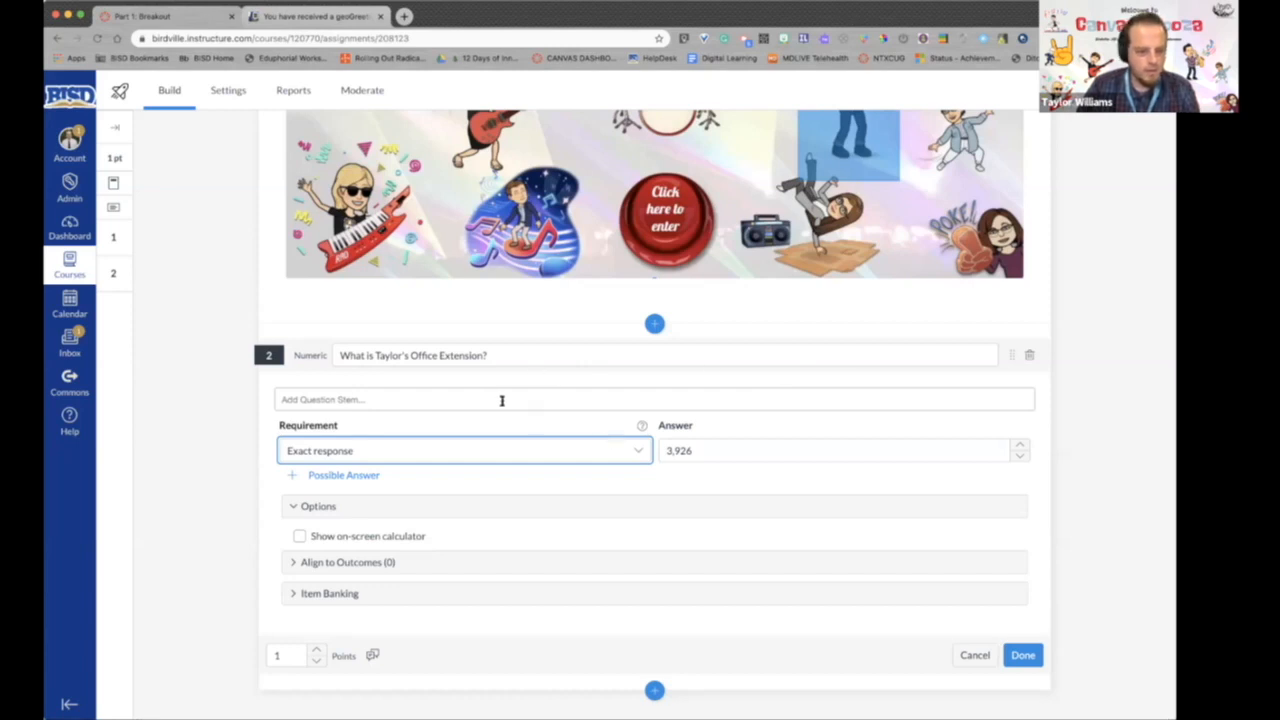
click(1024, 655)
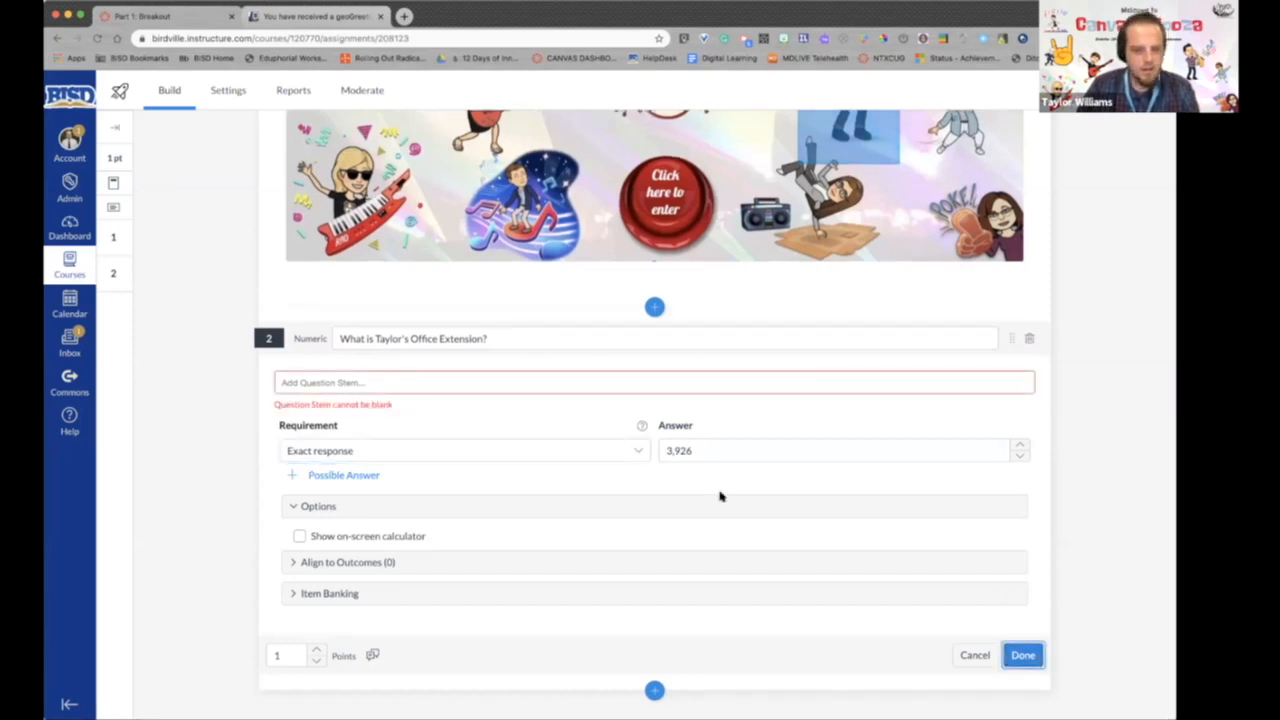
- Enter a Numeric question stem telling students to think about the presenter's DLS Office, starting with a capital T, and save the question
click(449, 383)
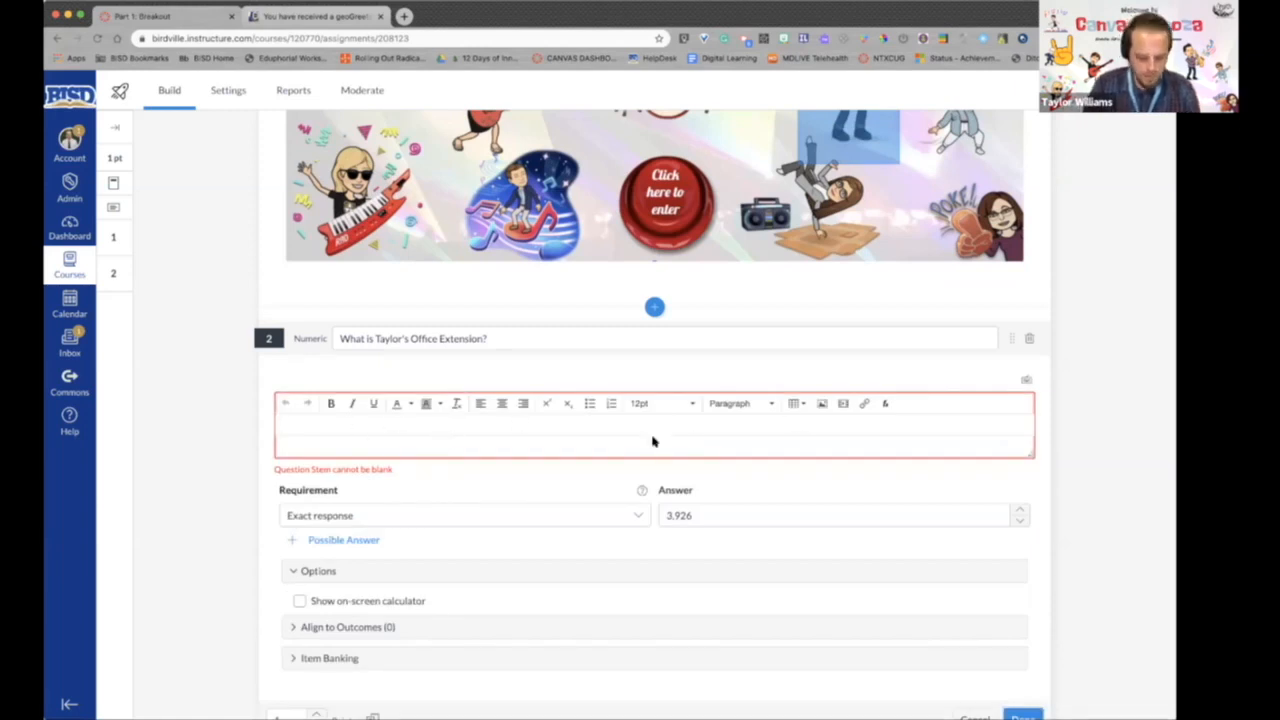
text(think about Tay)
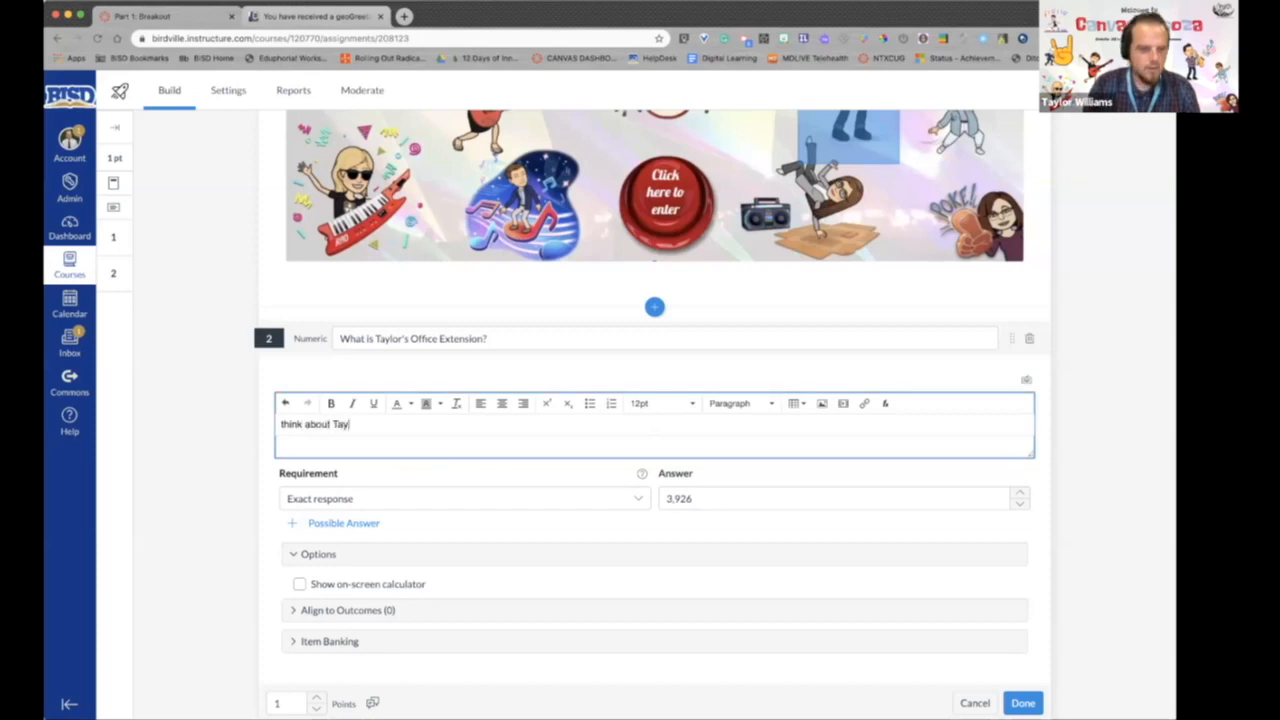
text(lor's DLS Office.)
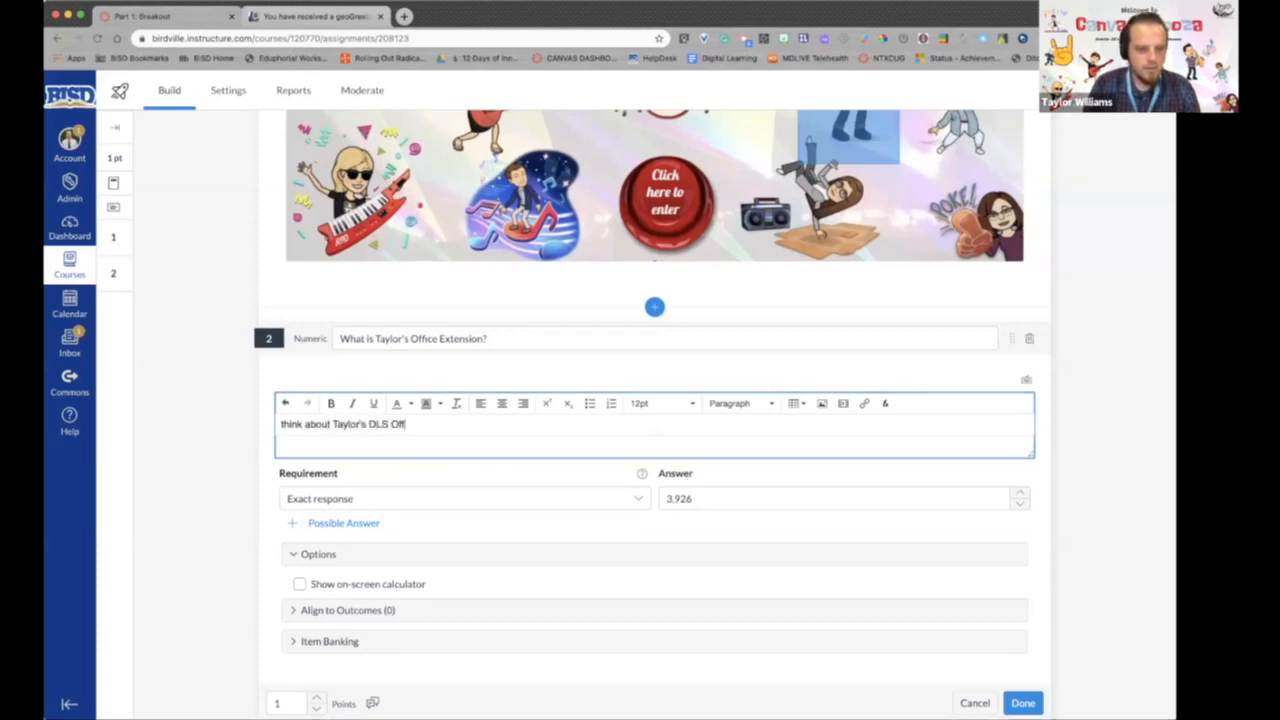
drag(285, 425, 279, 430)
text(T)
click(1016, 702)
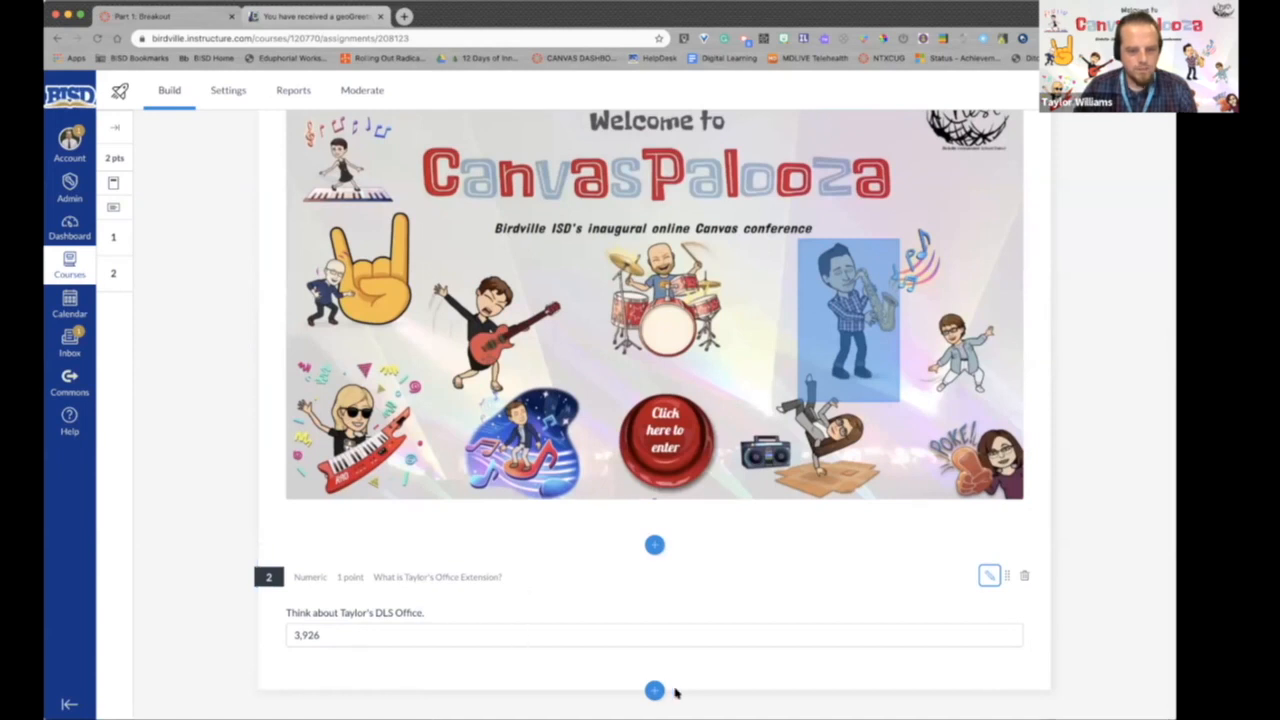
click(654, 691)
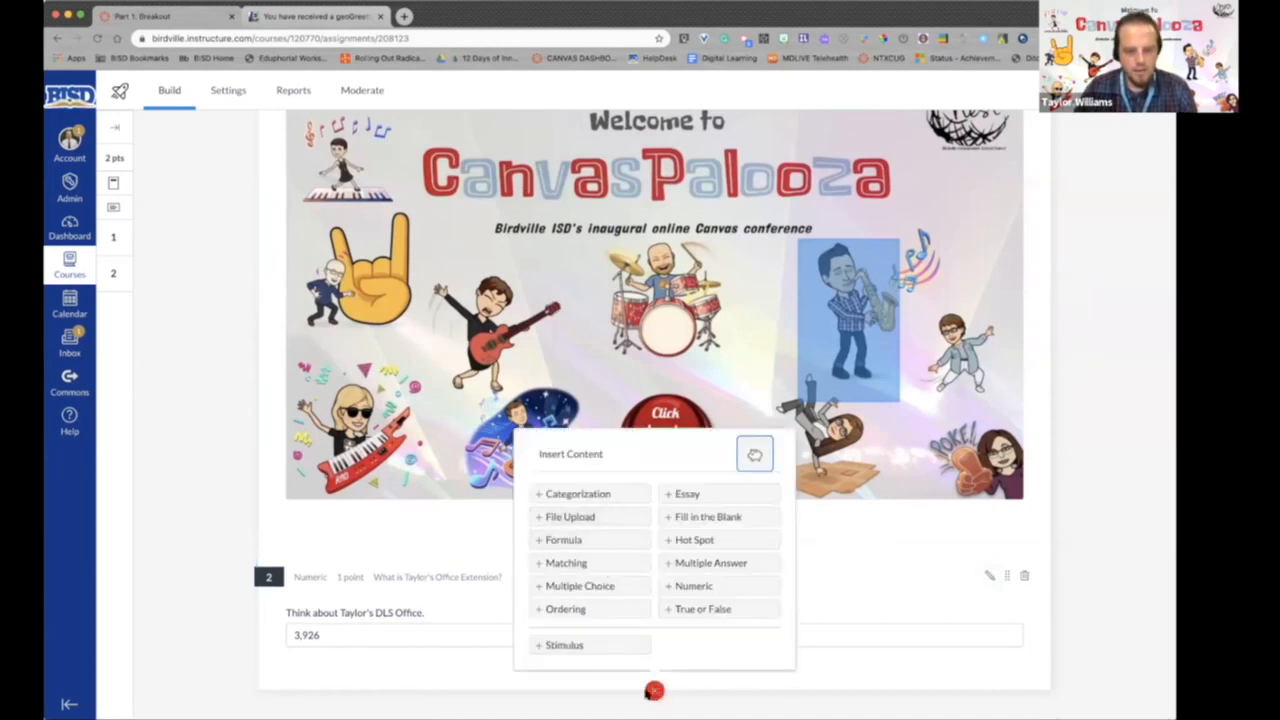
click(654, 691)
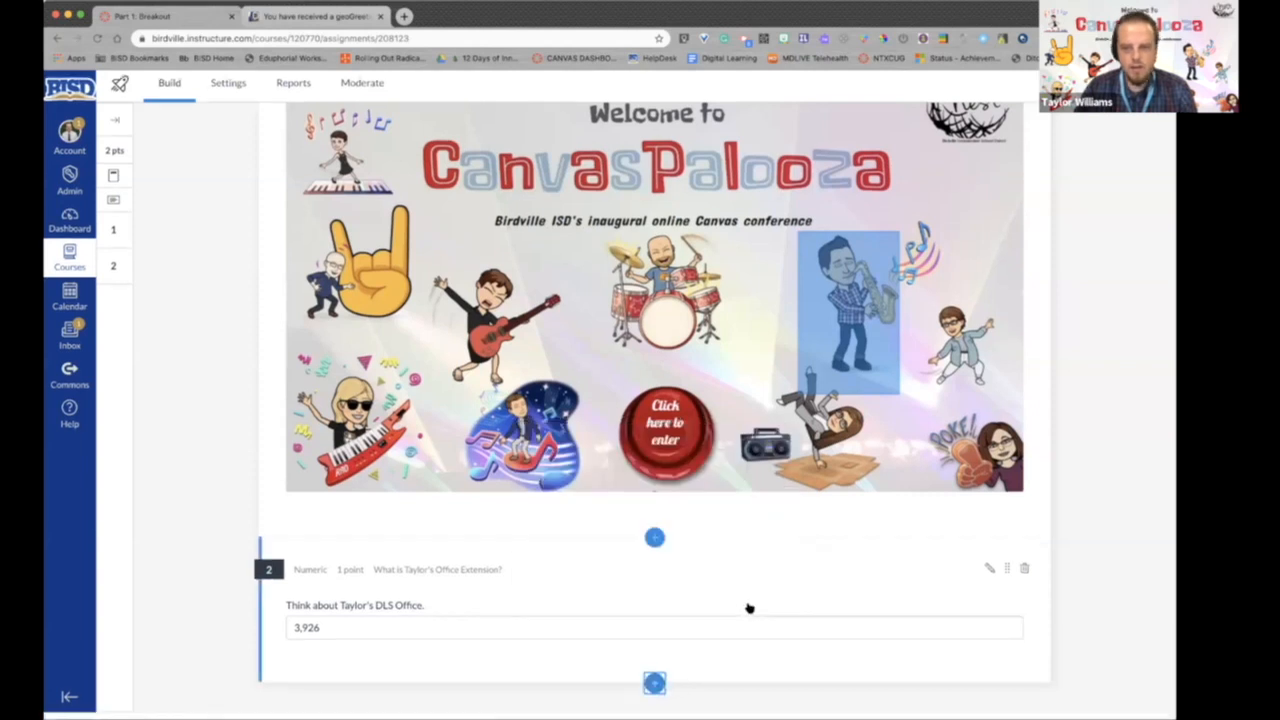
scroll(748, 607, up, 3)
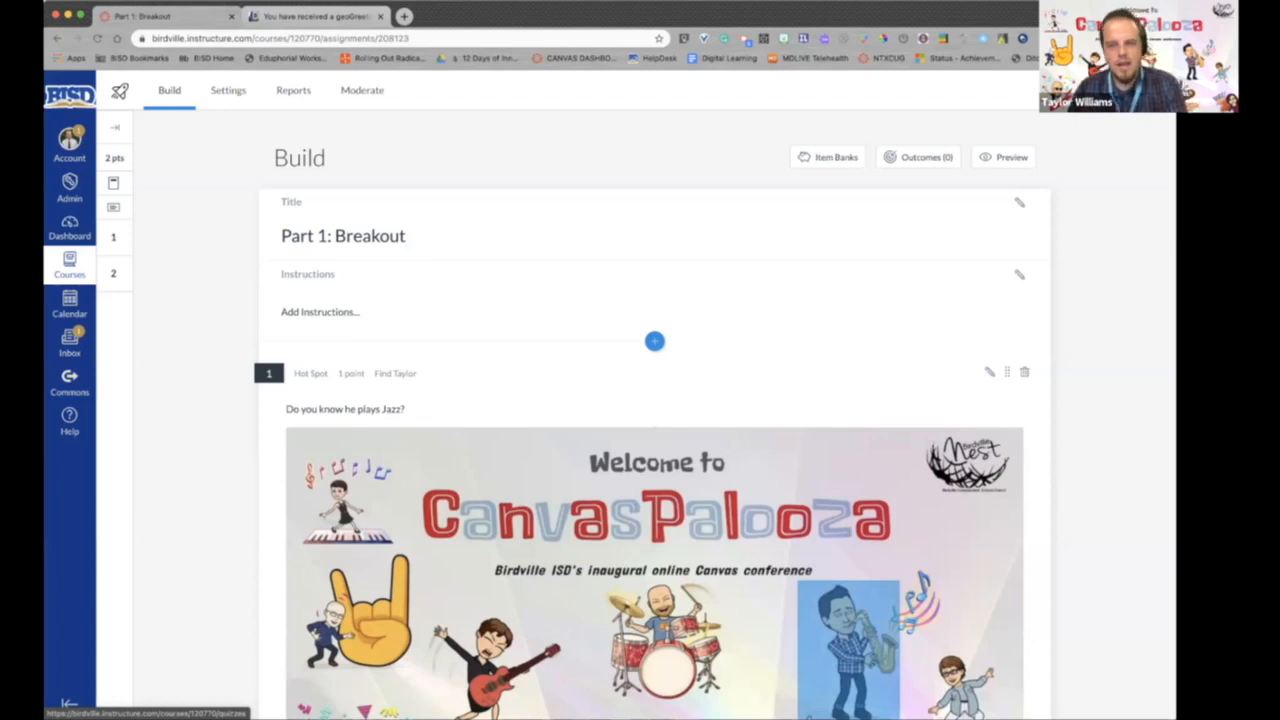
scroll(1076, 693, down, 5)
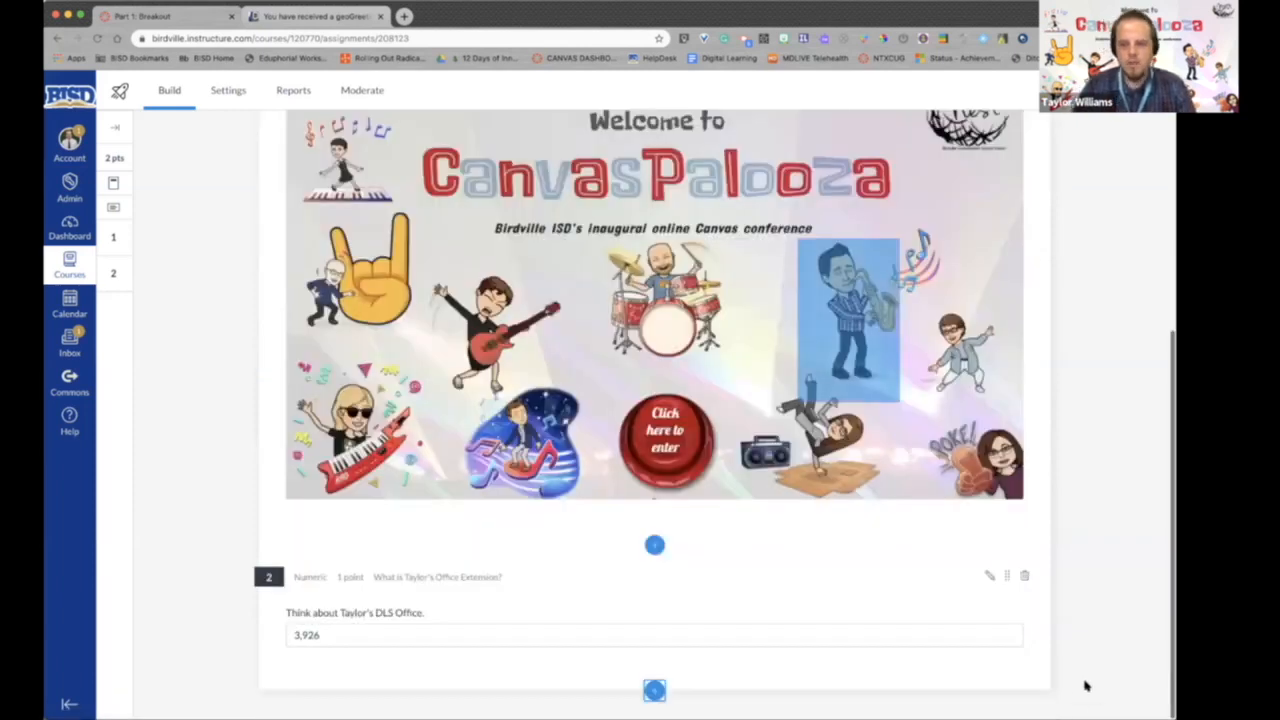
scroll(1086, 648, up, 5)
scroll(1089, 527, up, 1)
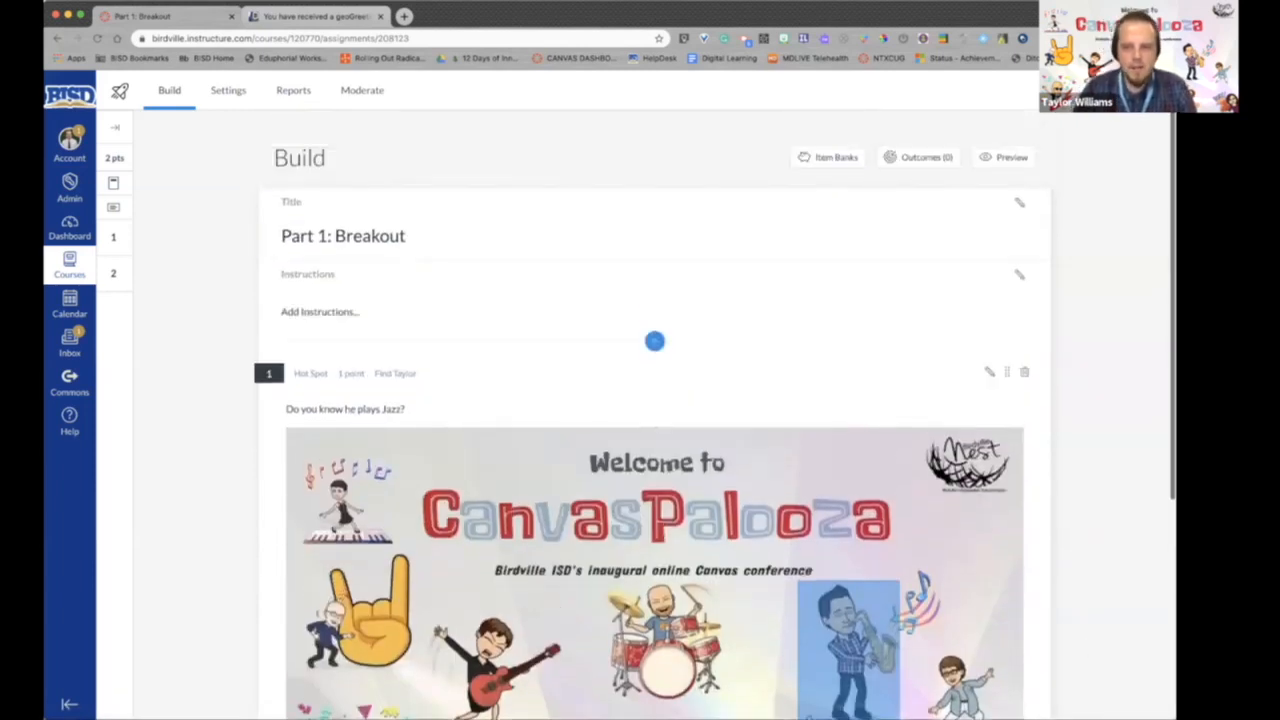
- Return to the course's modules and add the existing "Part 1: Breakout" assignment to the Example Module without indentation
click(1130, 91)
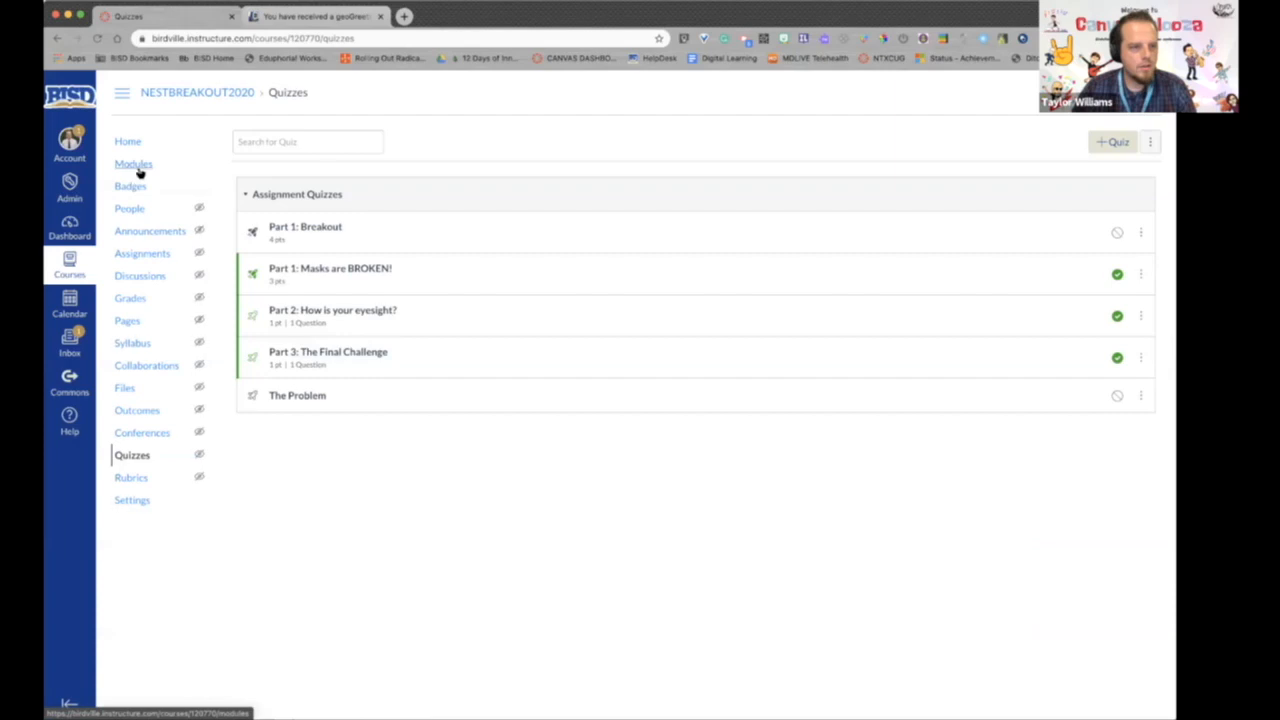
click(138, 168)
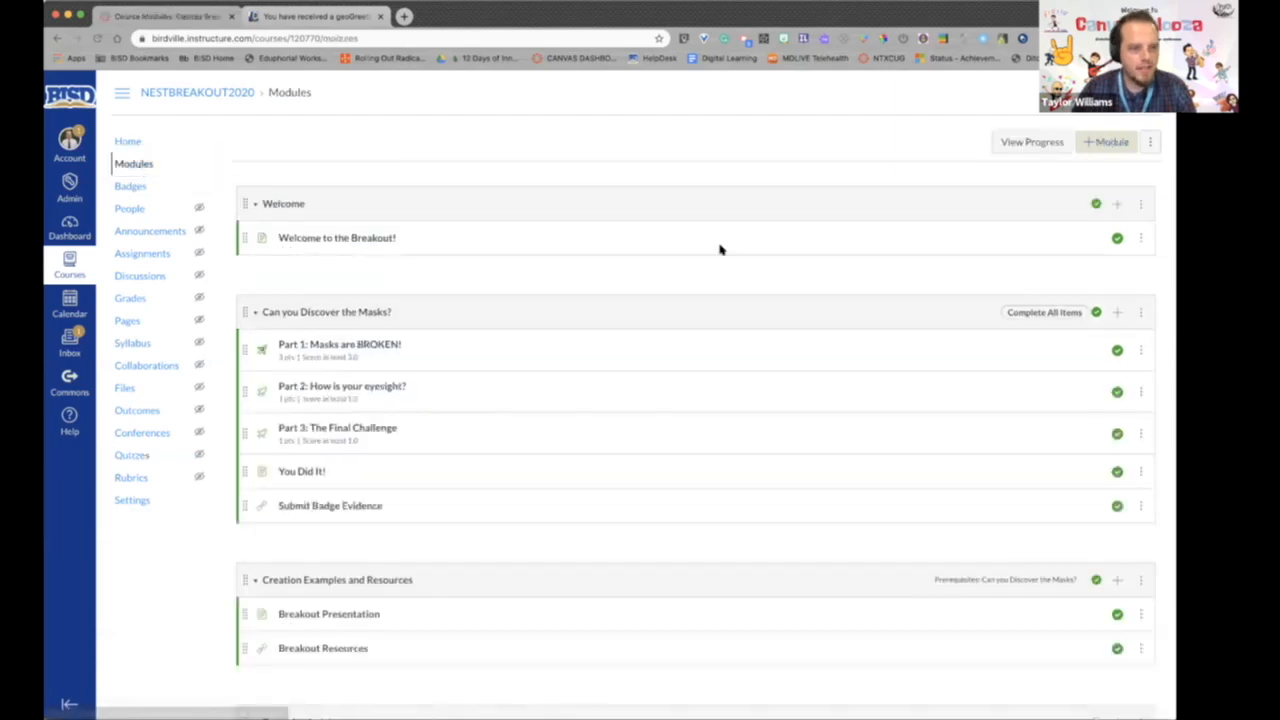
scroll(780, 265, down, 5)
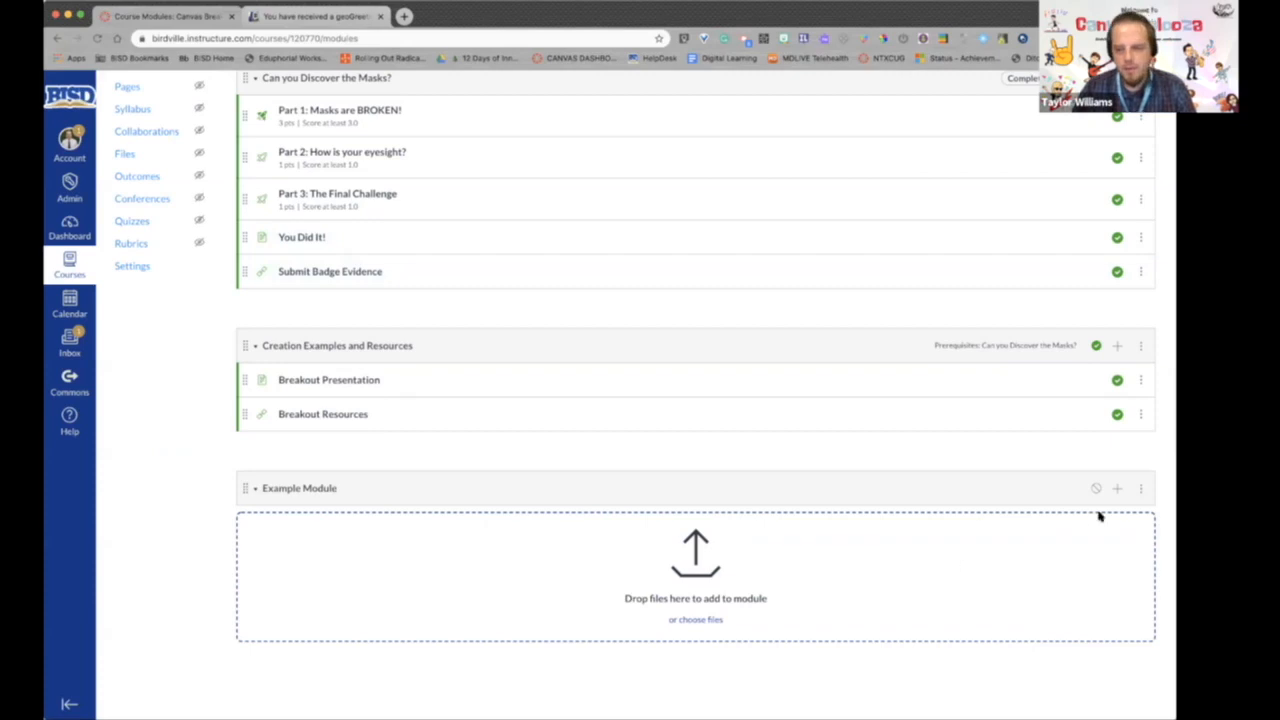
click(1118, 489)
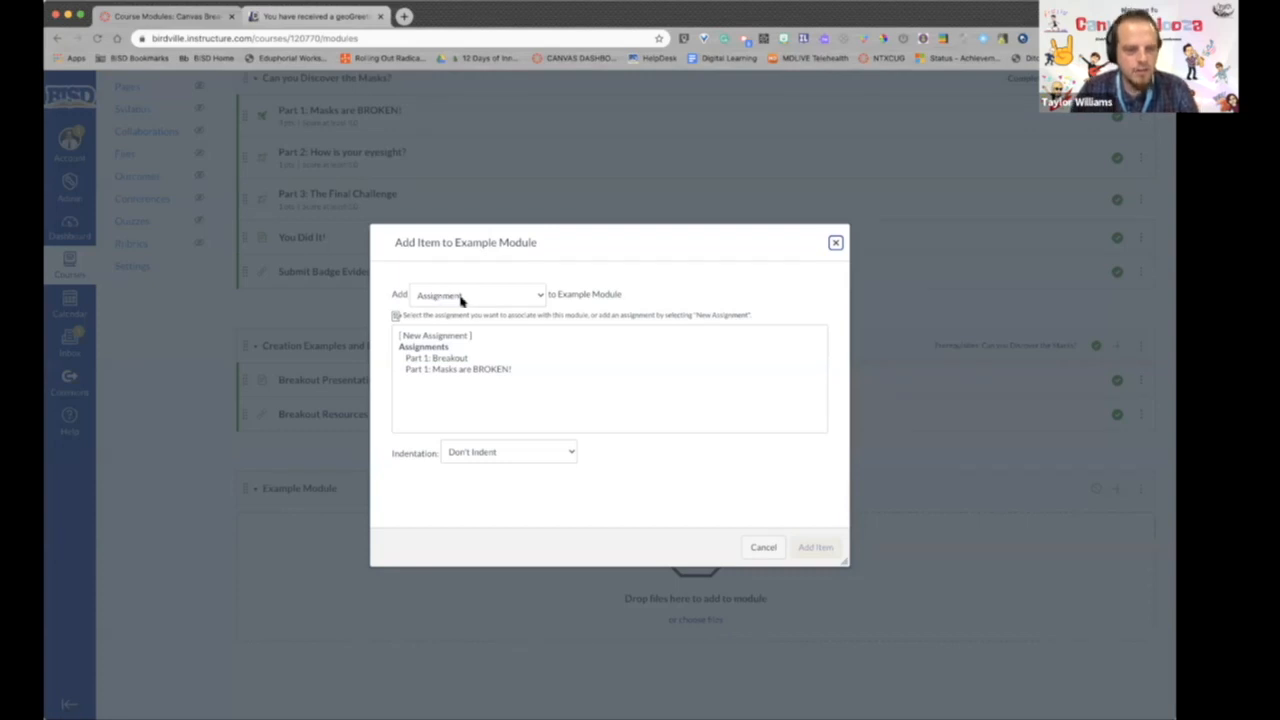
click(430, 359)
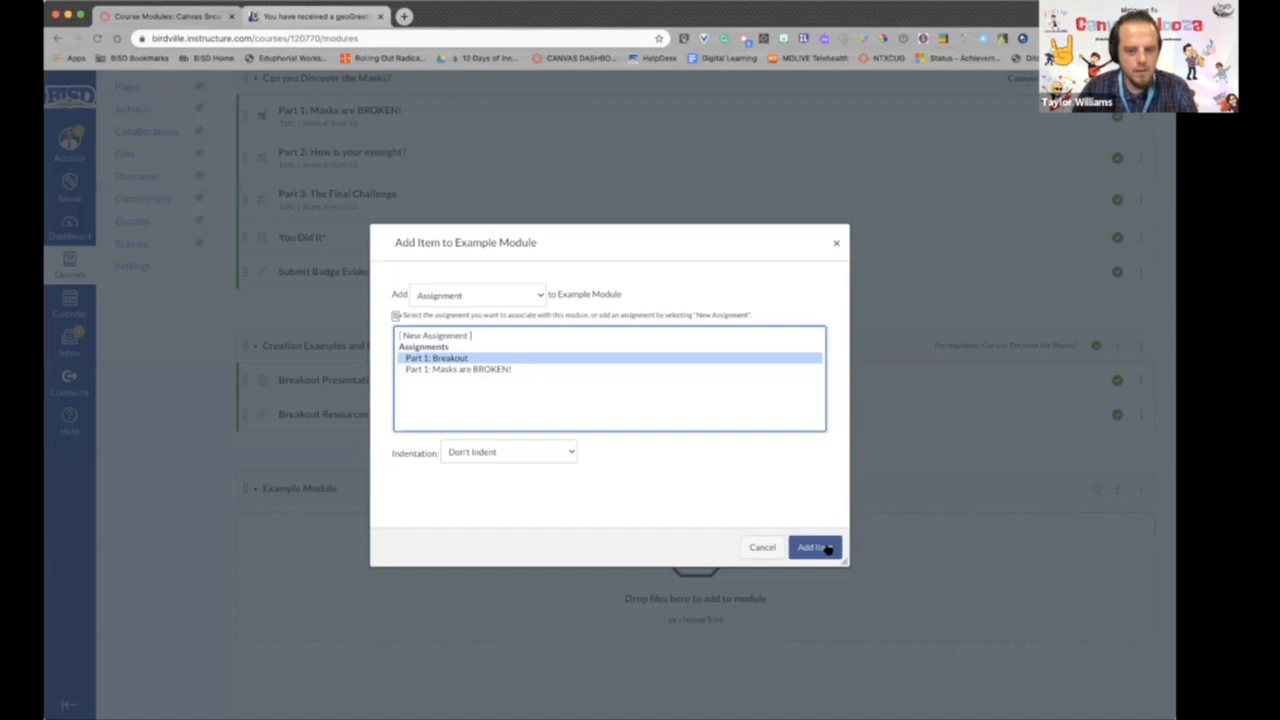
click(815, 547)
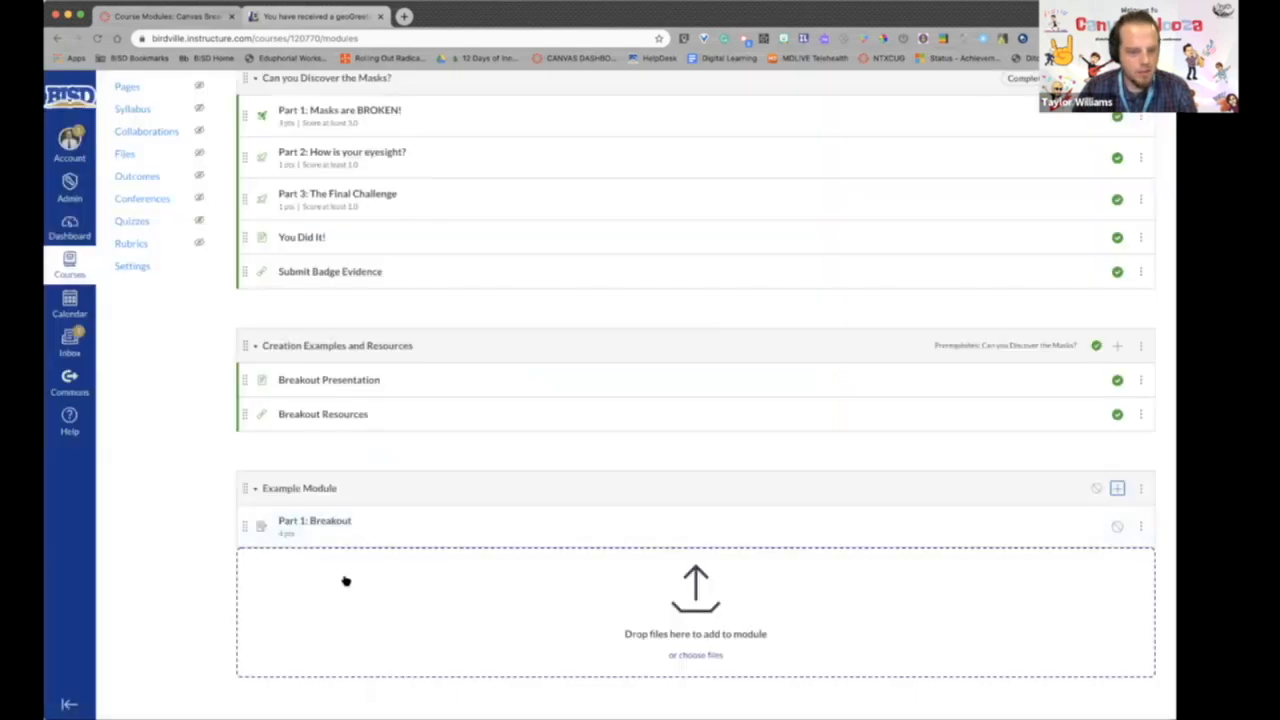
click(1118, 490)
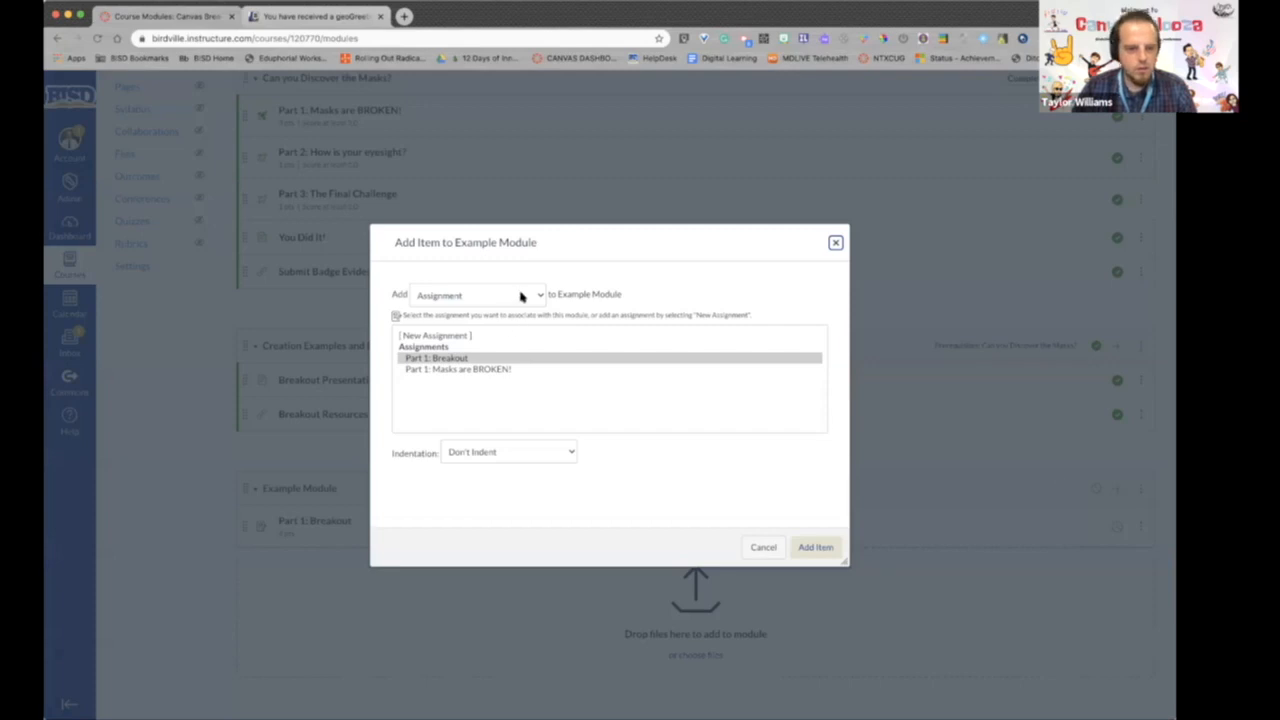
click(528, 296)
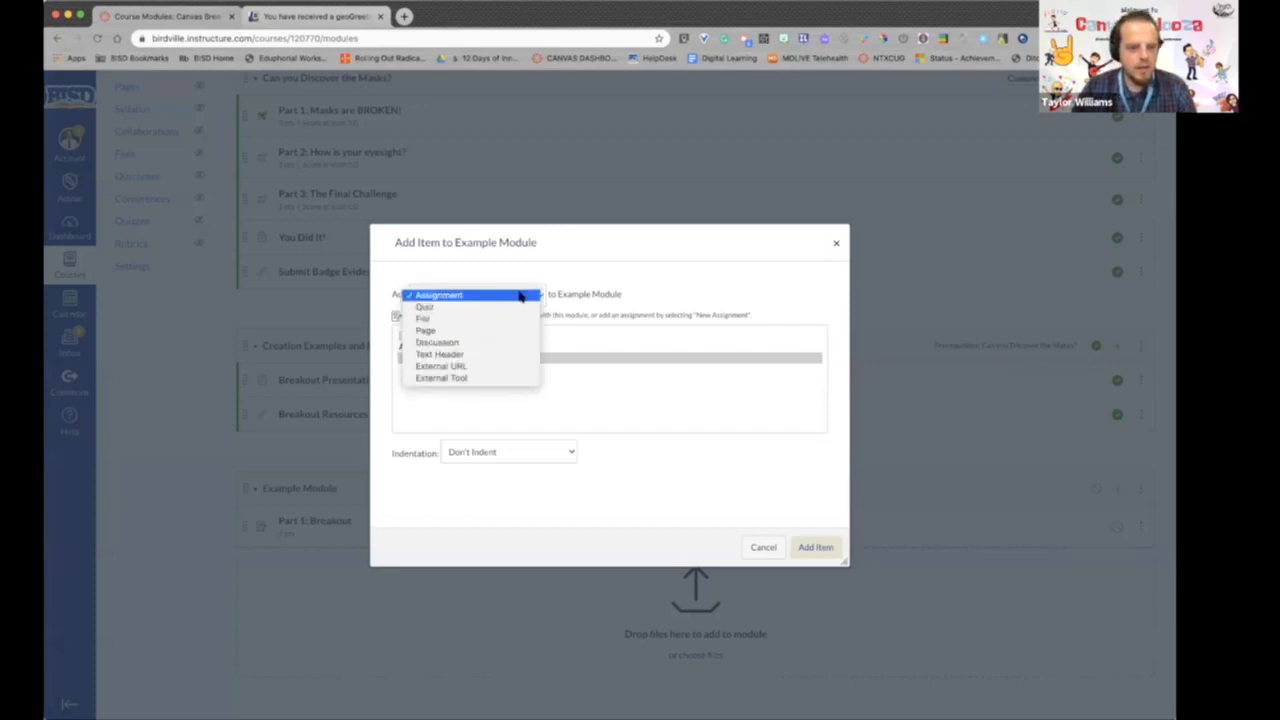
click(1017, 522)
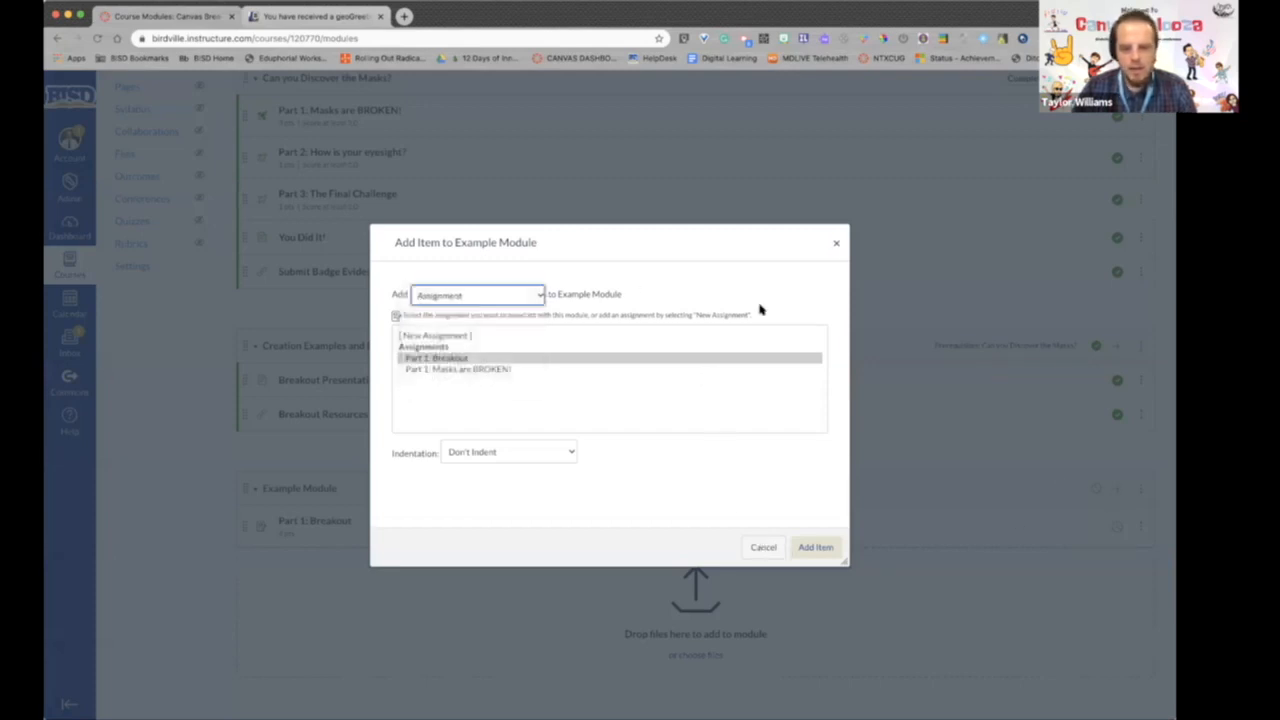
click(772, 547)
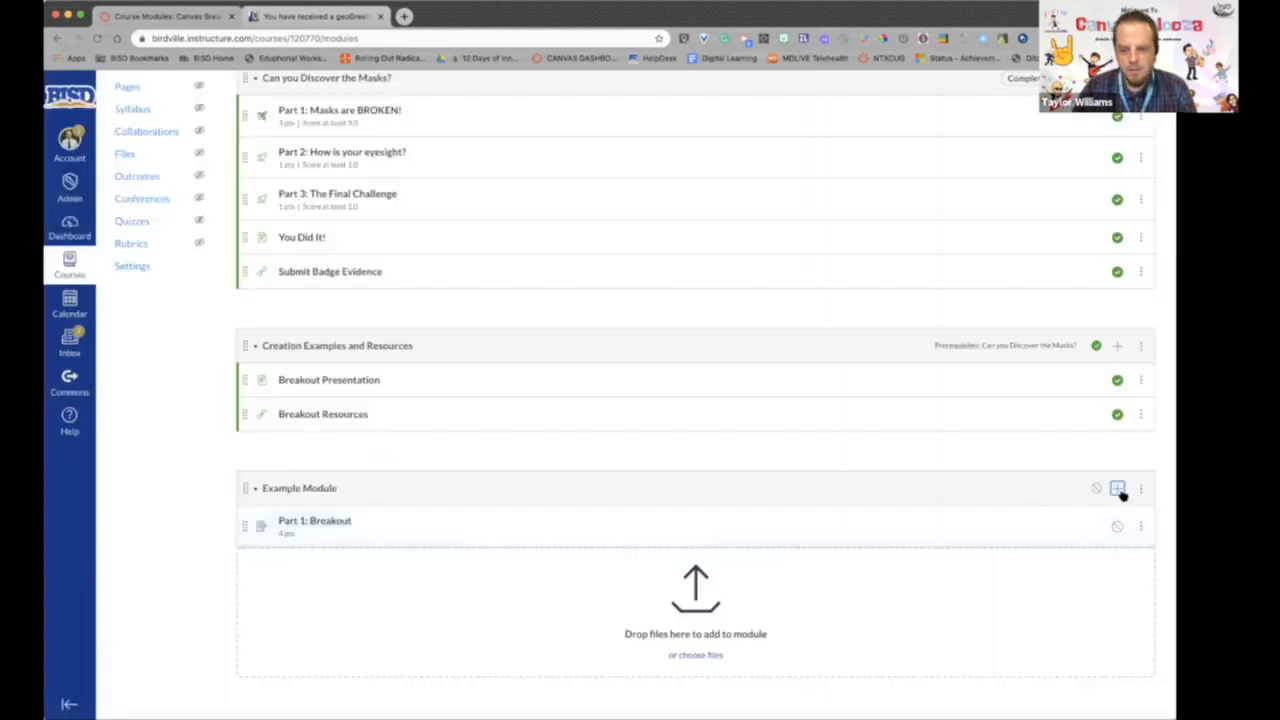
- Add a new quiz named "Part 2 Test" to the Example Module, in the Assignments group
click(1117, 488)
click(481, 296)
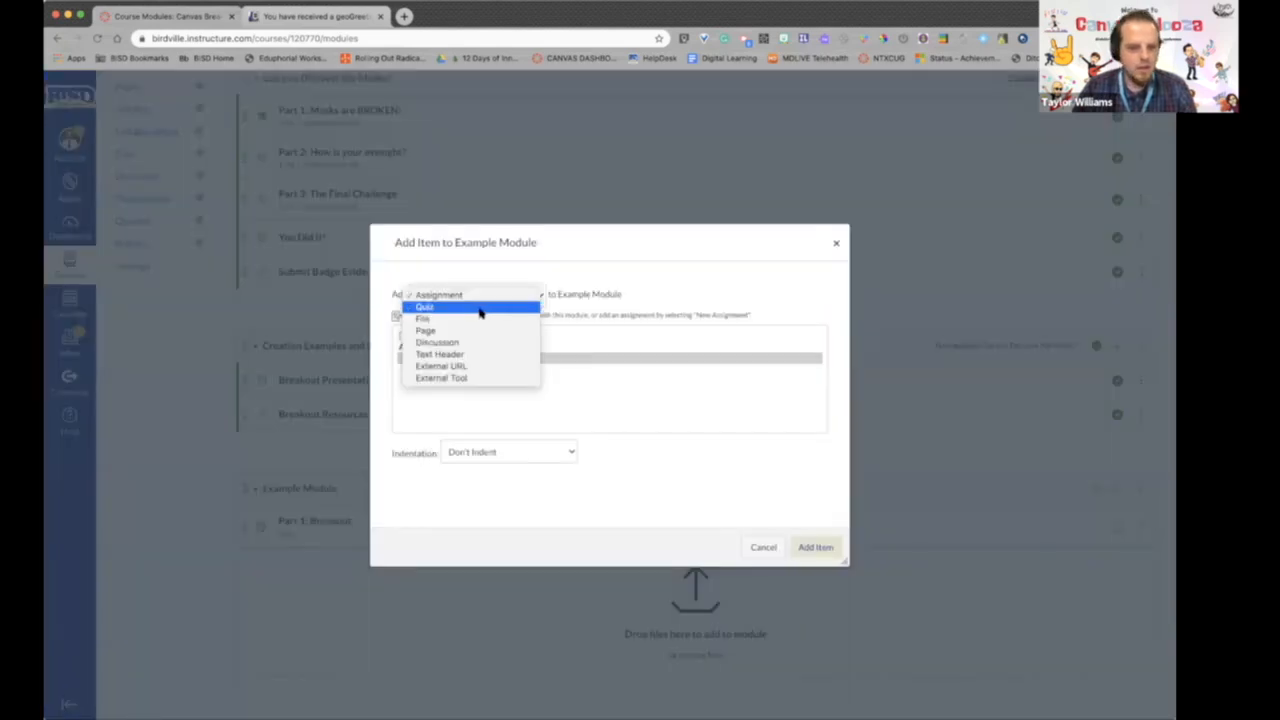
click(481, 307)
click(421, 336)
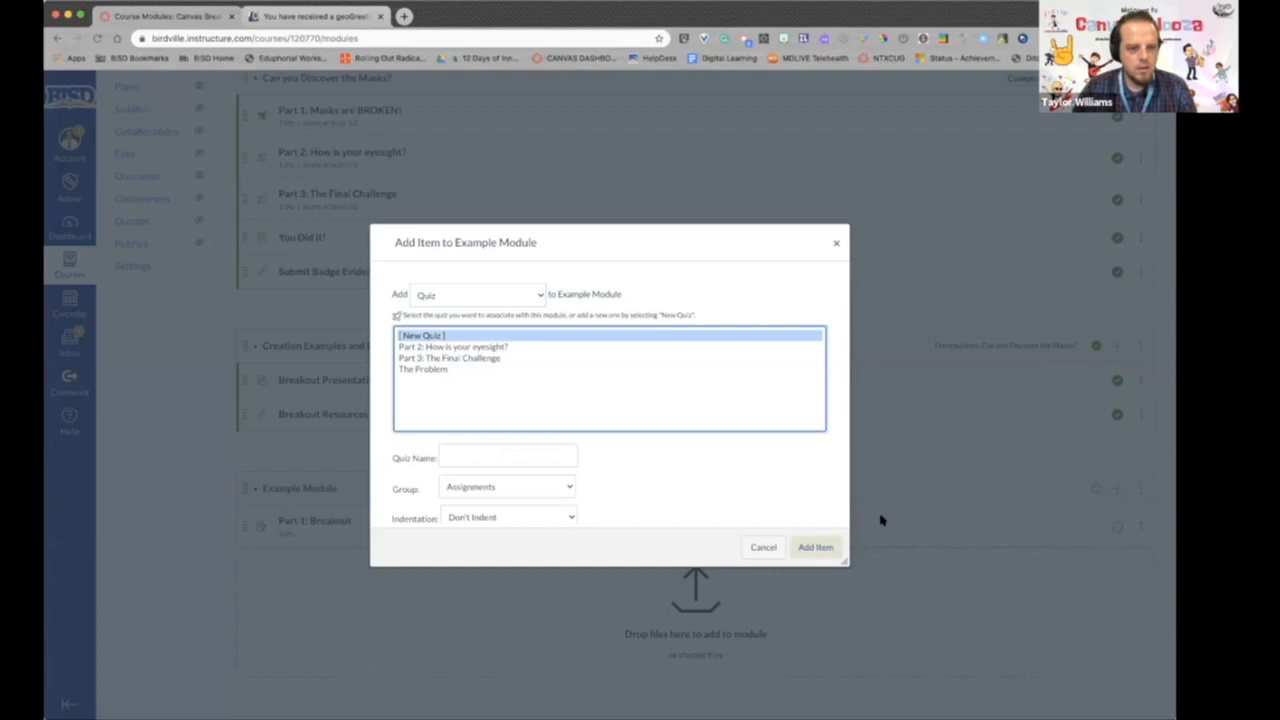
click(526, 456)
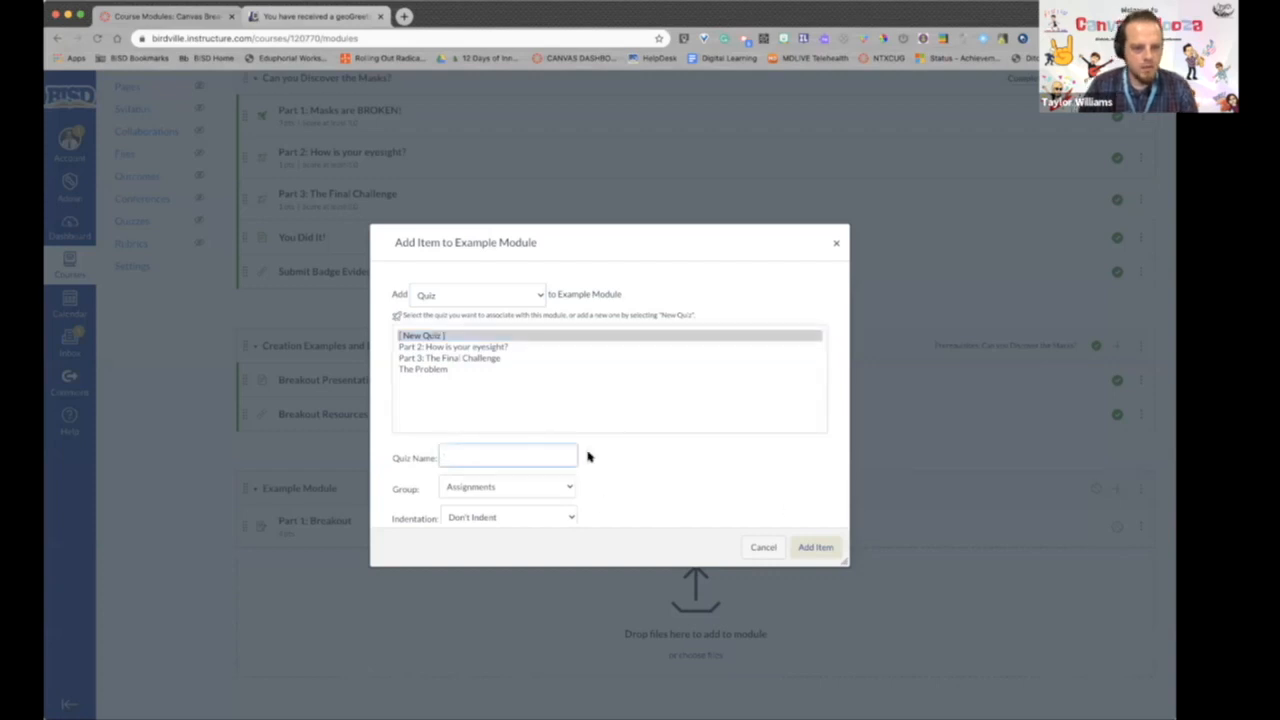
text(Part 2 Test)
click(814, 546)
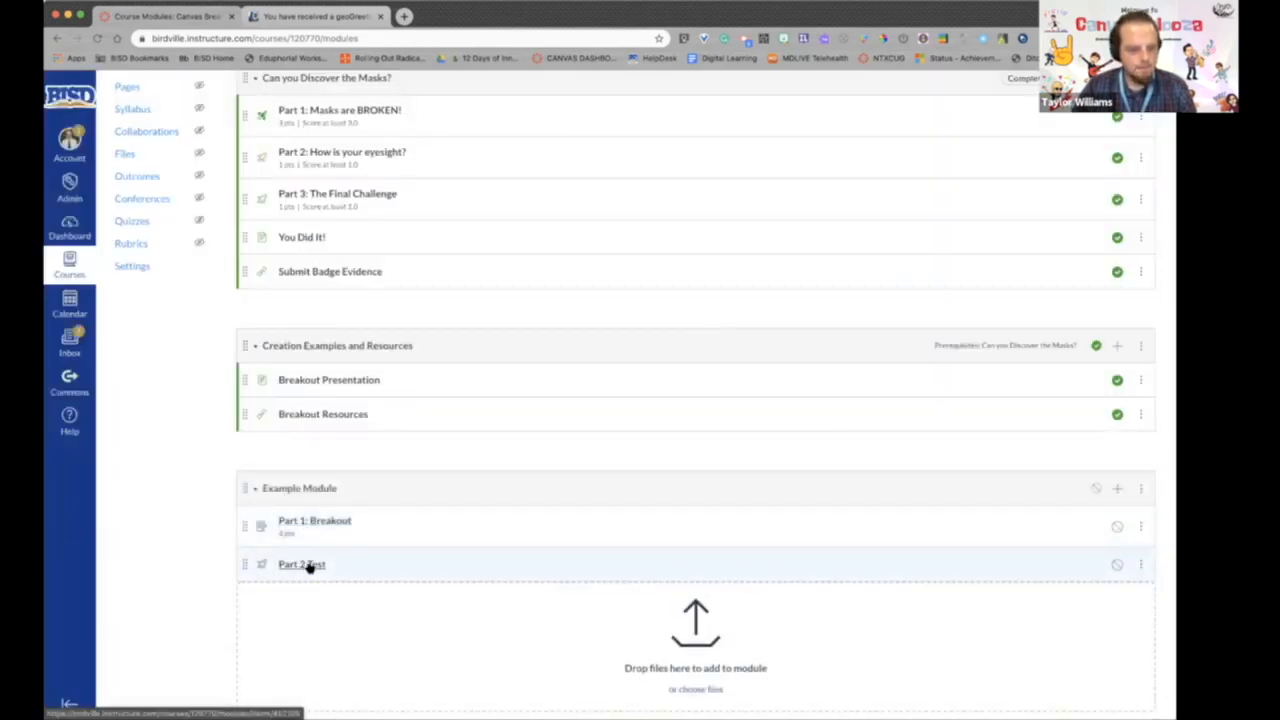
- Open the Part 2 Test quiz for editing and enter "Instructions" as its quiz instructions
click(309, 566)
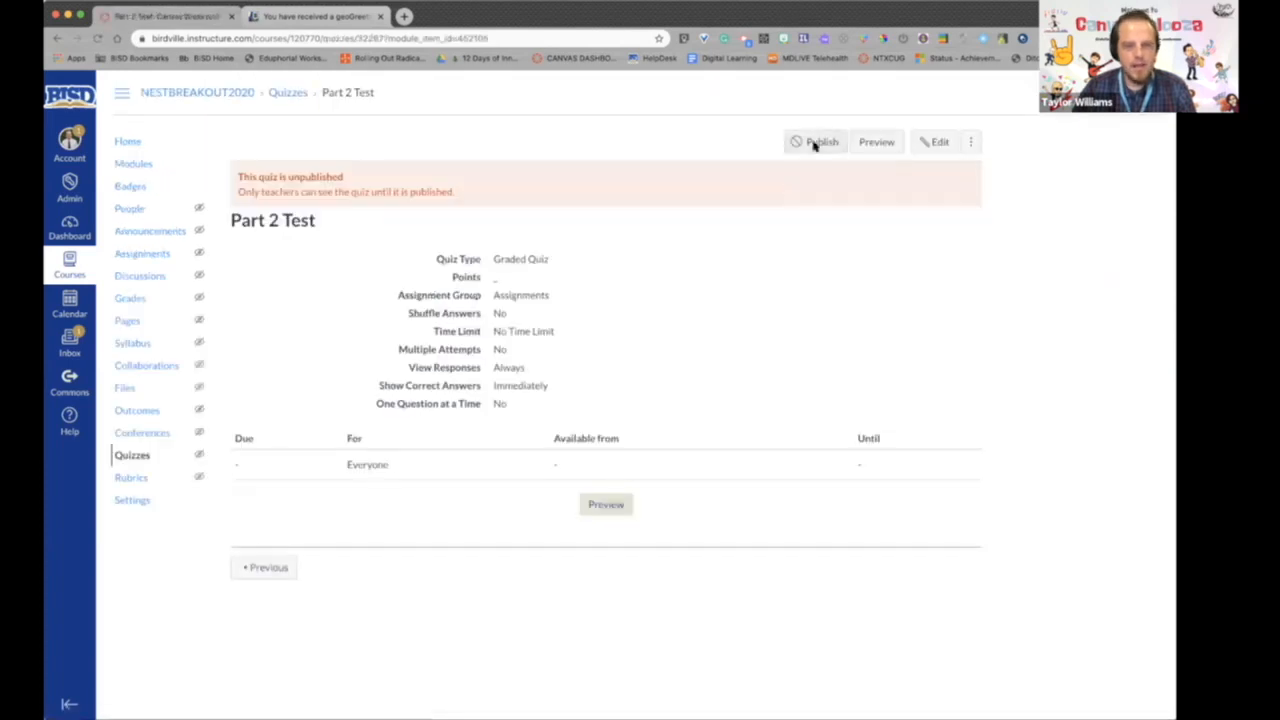
click(933, 142)
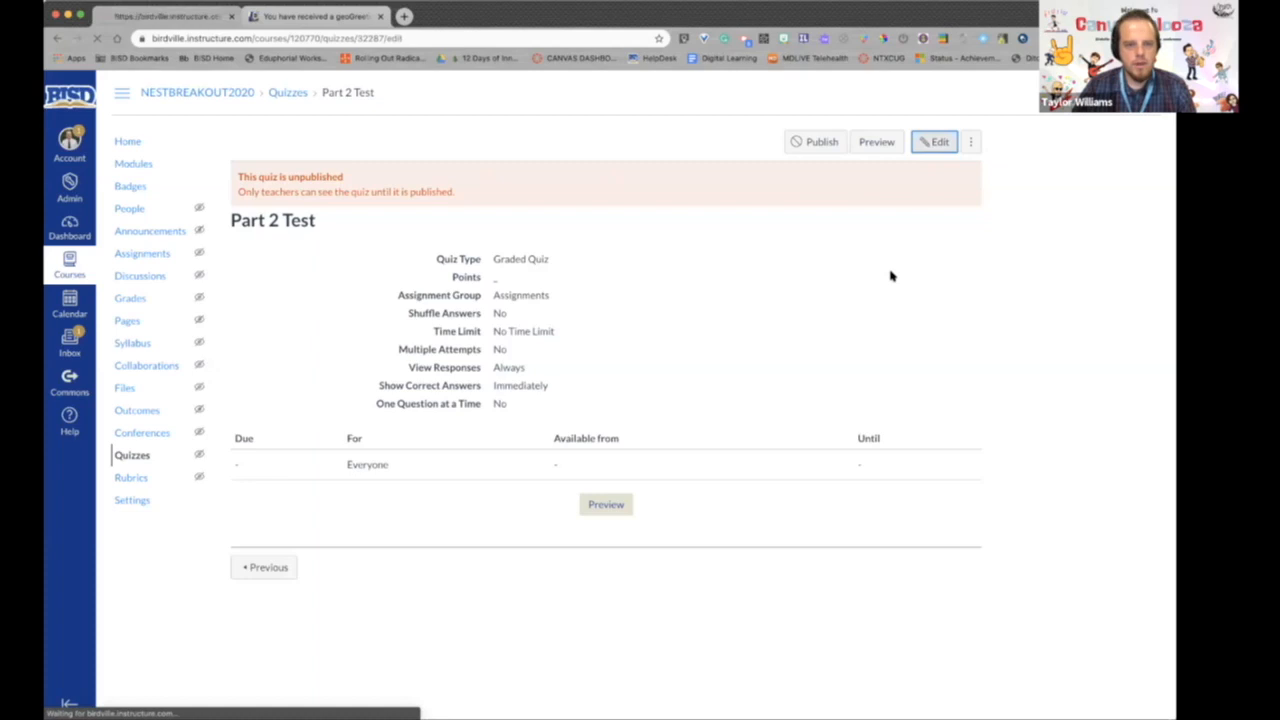
click(596, 322)
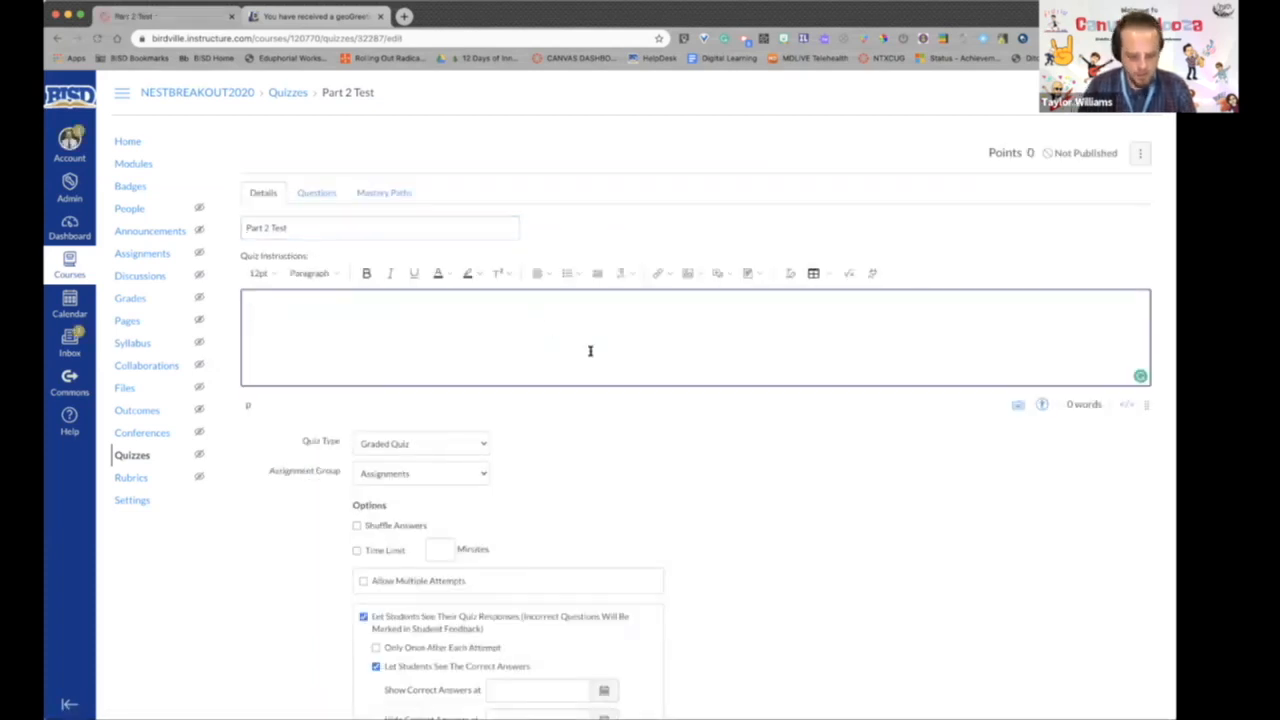
text(Instructions)
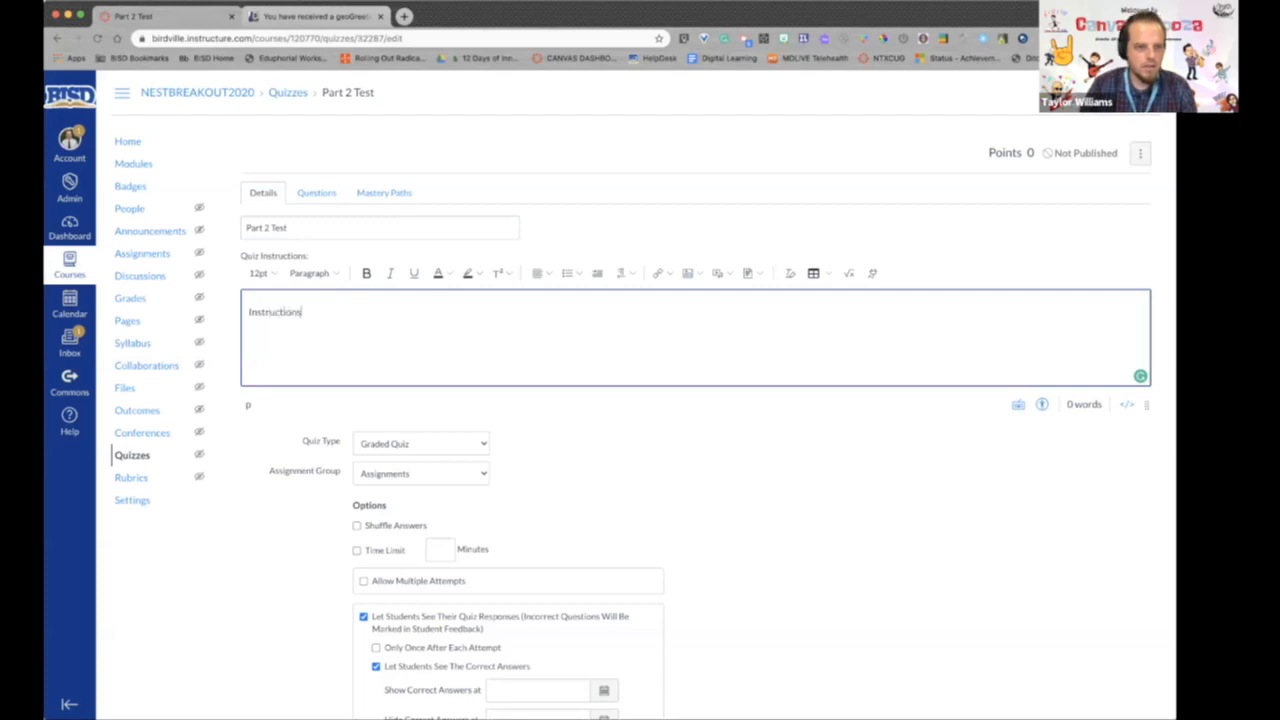
- Allow multiple attempts on the quiz, keeping the highest score and limiting the allowed attempts to 3
scroll(450, 470, down, 4)
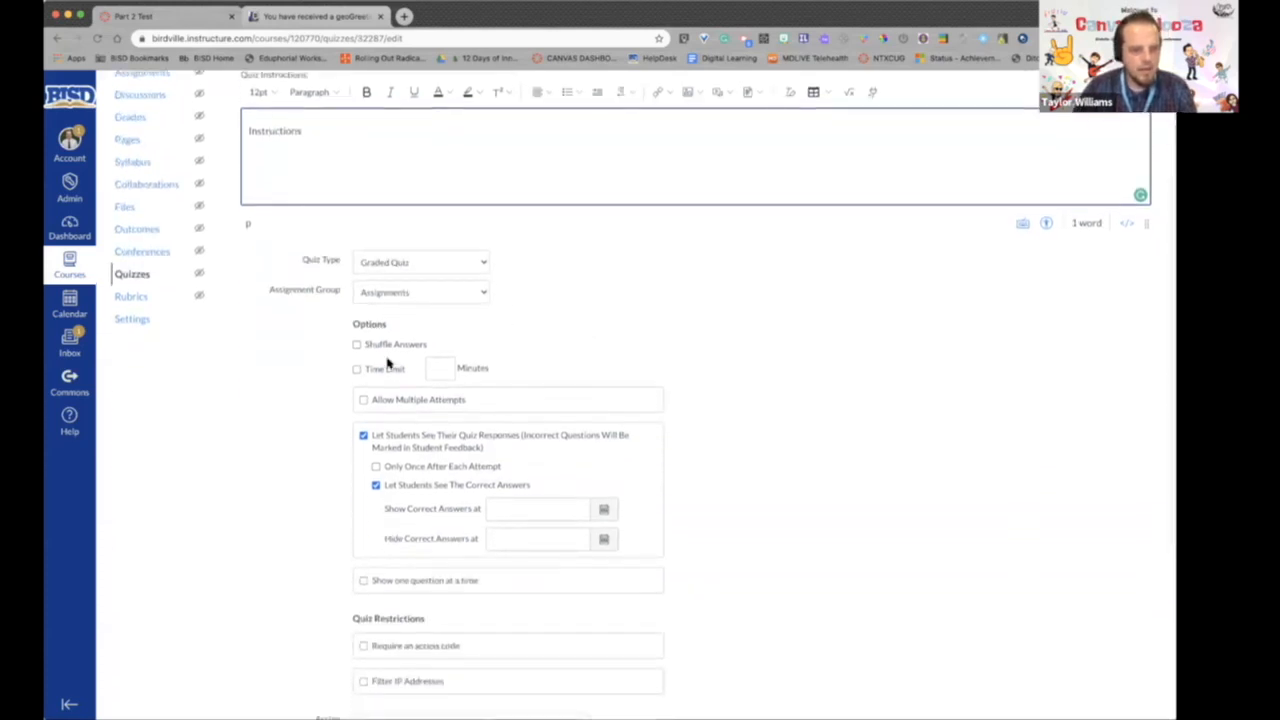
click(363, 399)
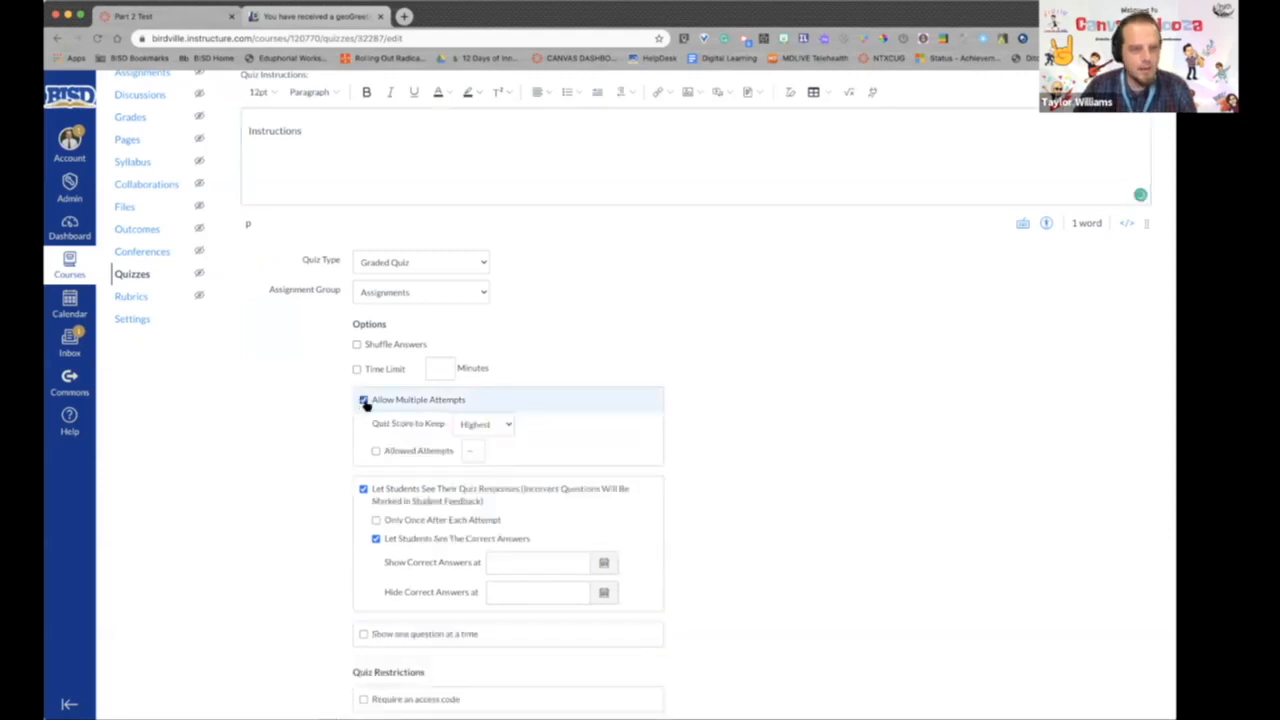
click(511, 425)
click(468, 424)
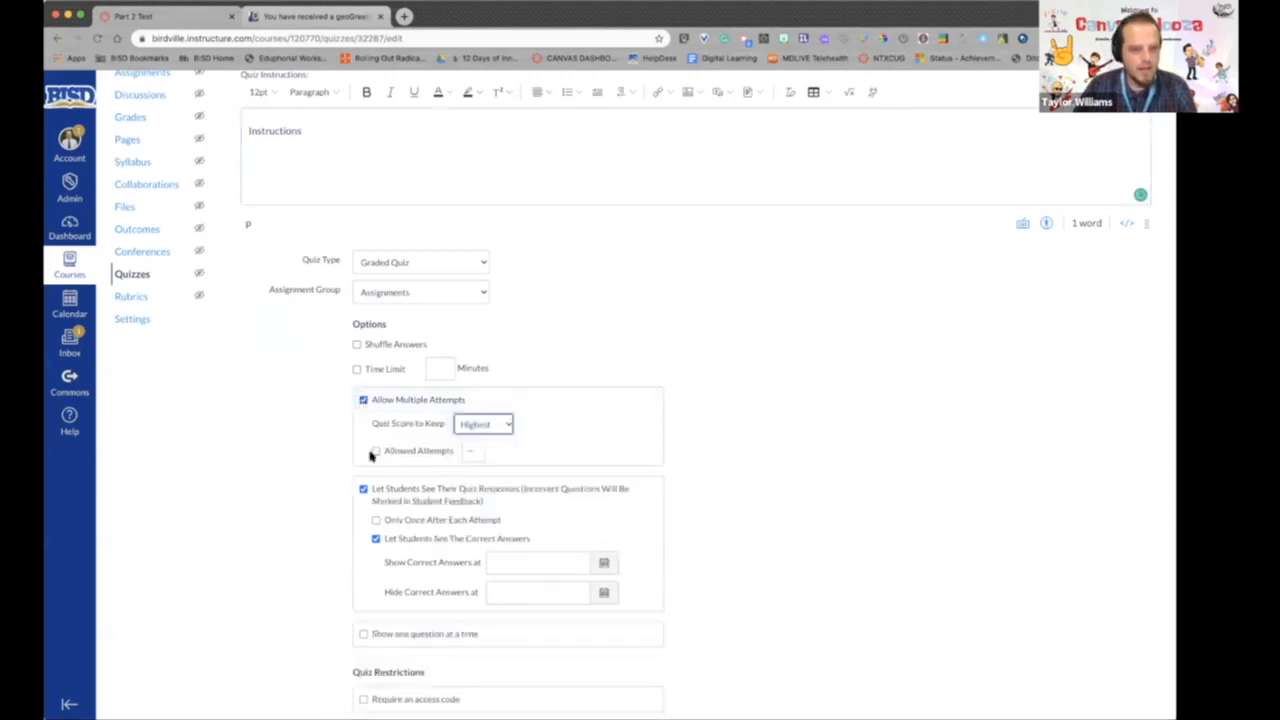
click(400, 455)
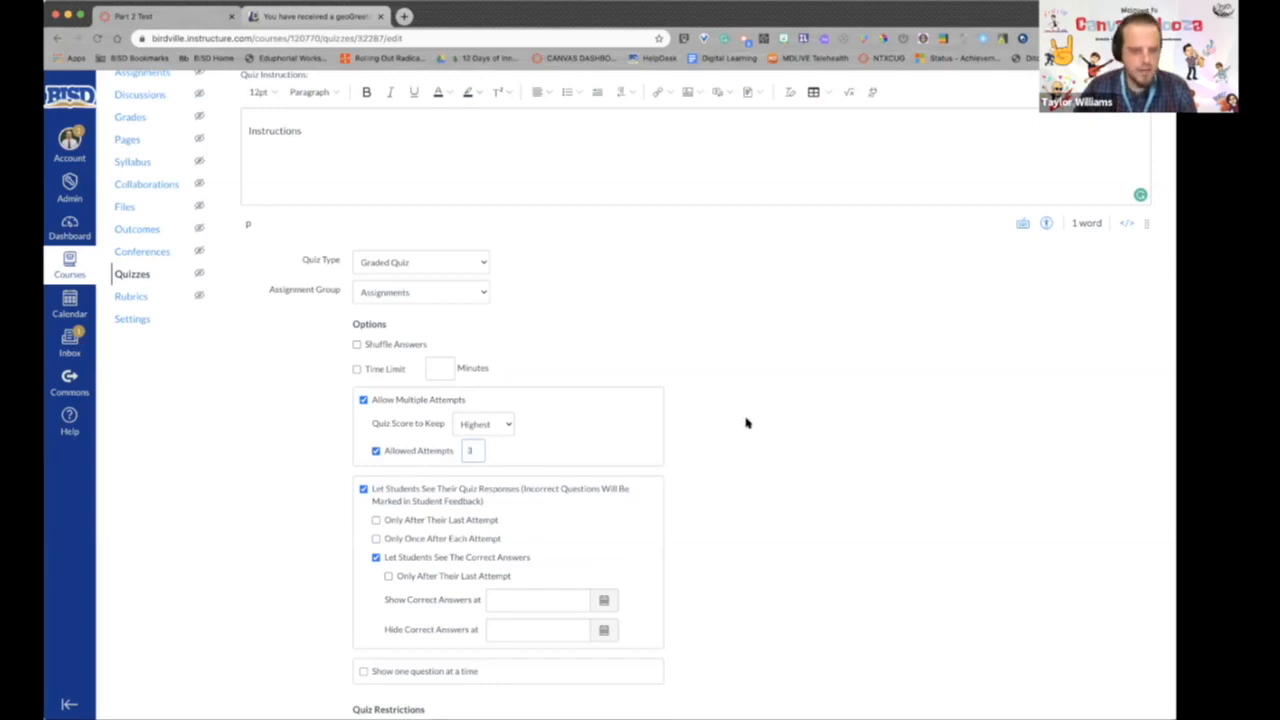
- Review the quiz's student response, restriction and assignment options without changing them, and save the quiz
scroll(720, 430, down, 4)
scroll(715, 428, up, 2)
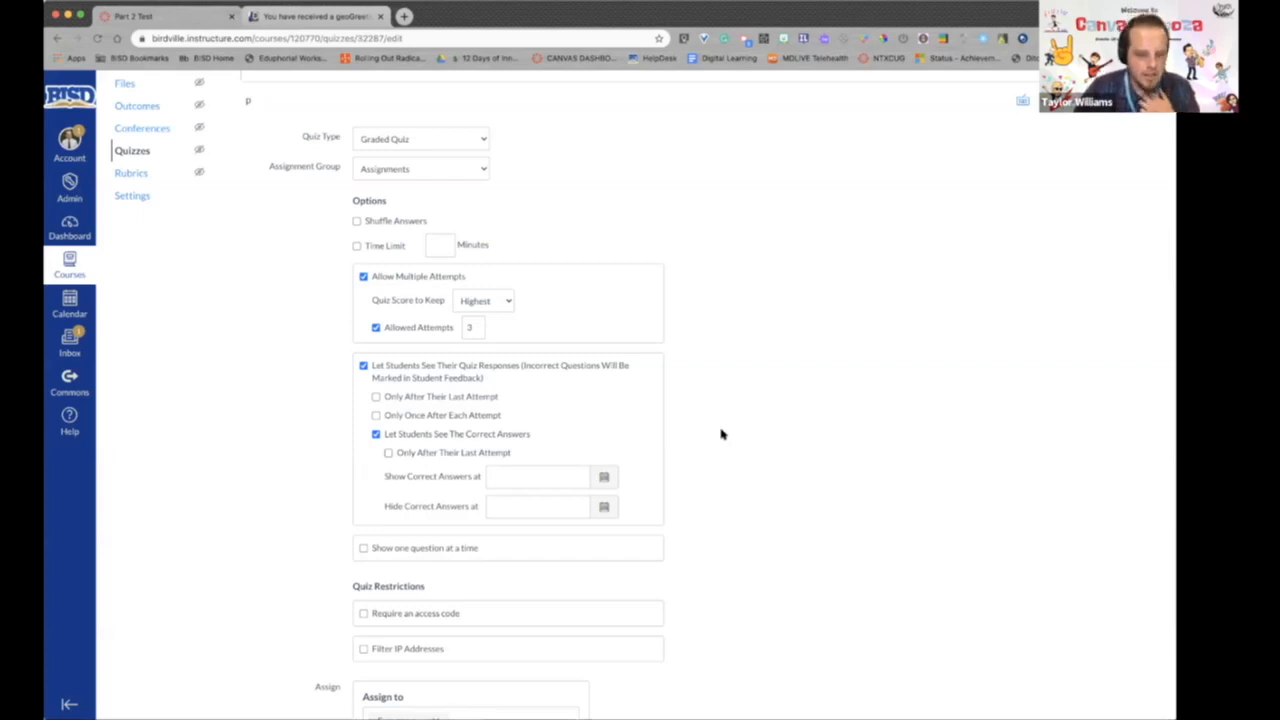
scroll(721, 434, down, 3)
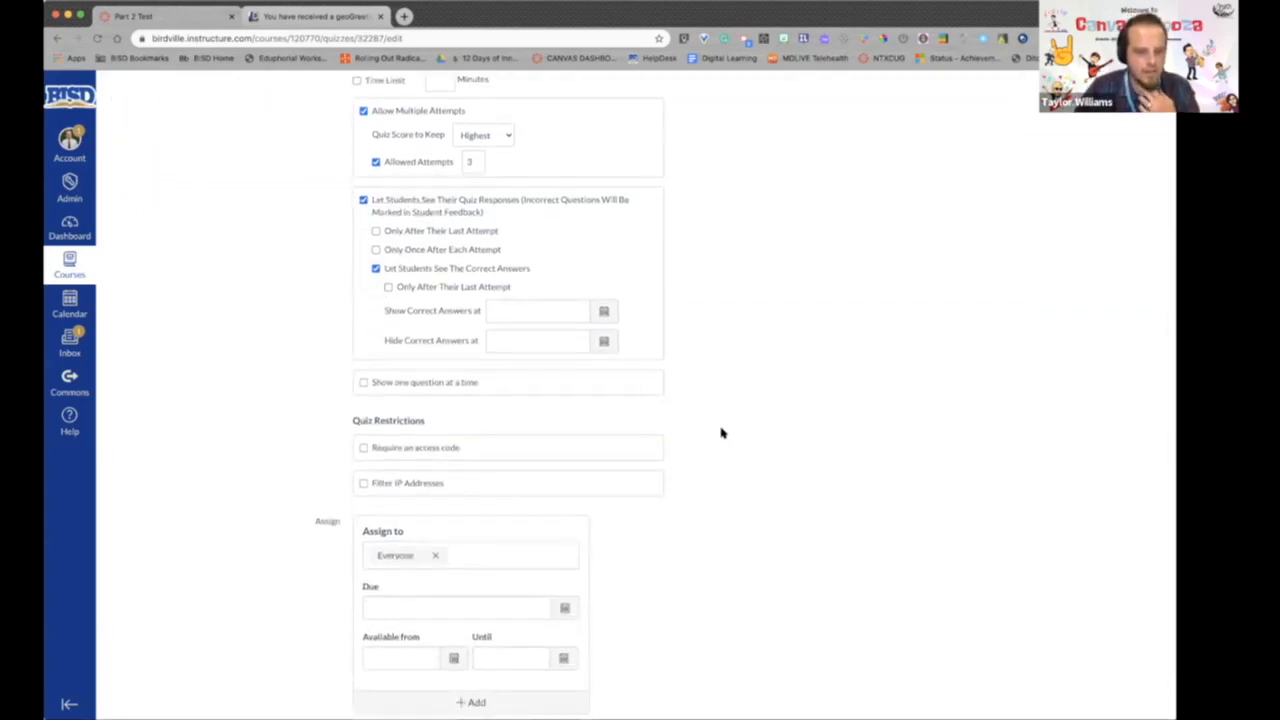
scroll(720, 432, down, 1)
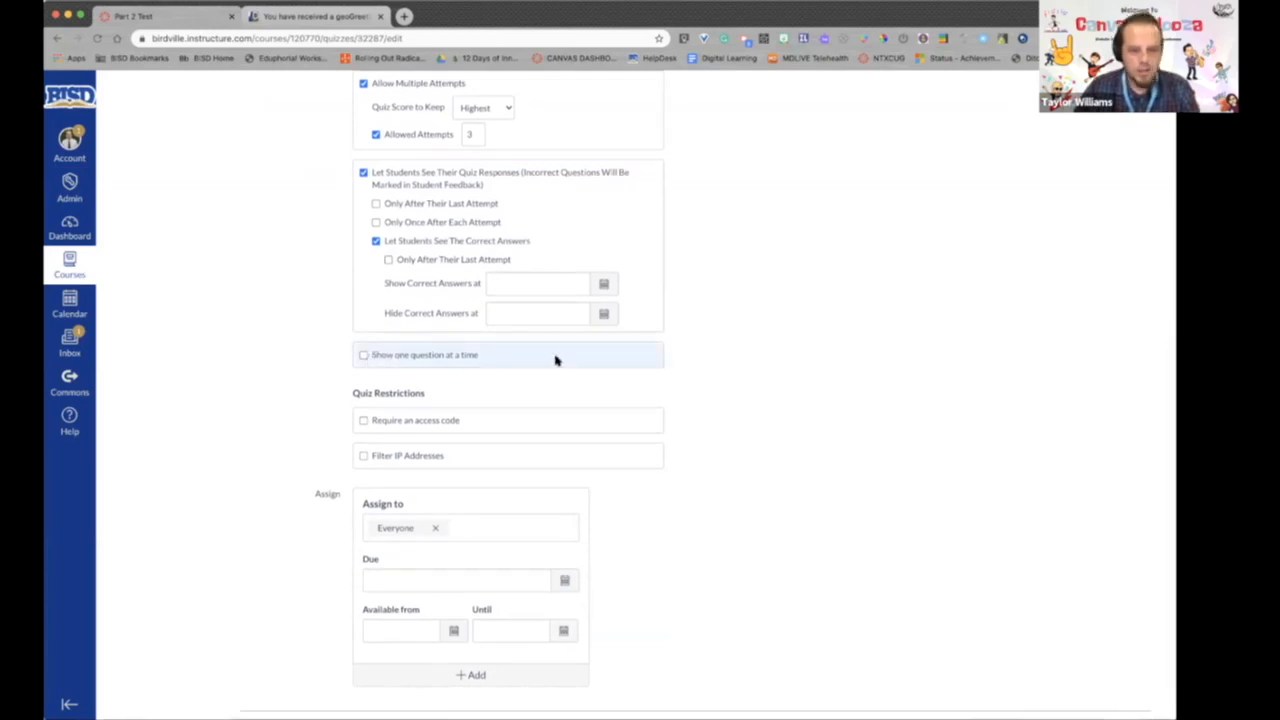
scroll(843, 366, down, 2)
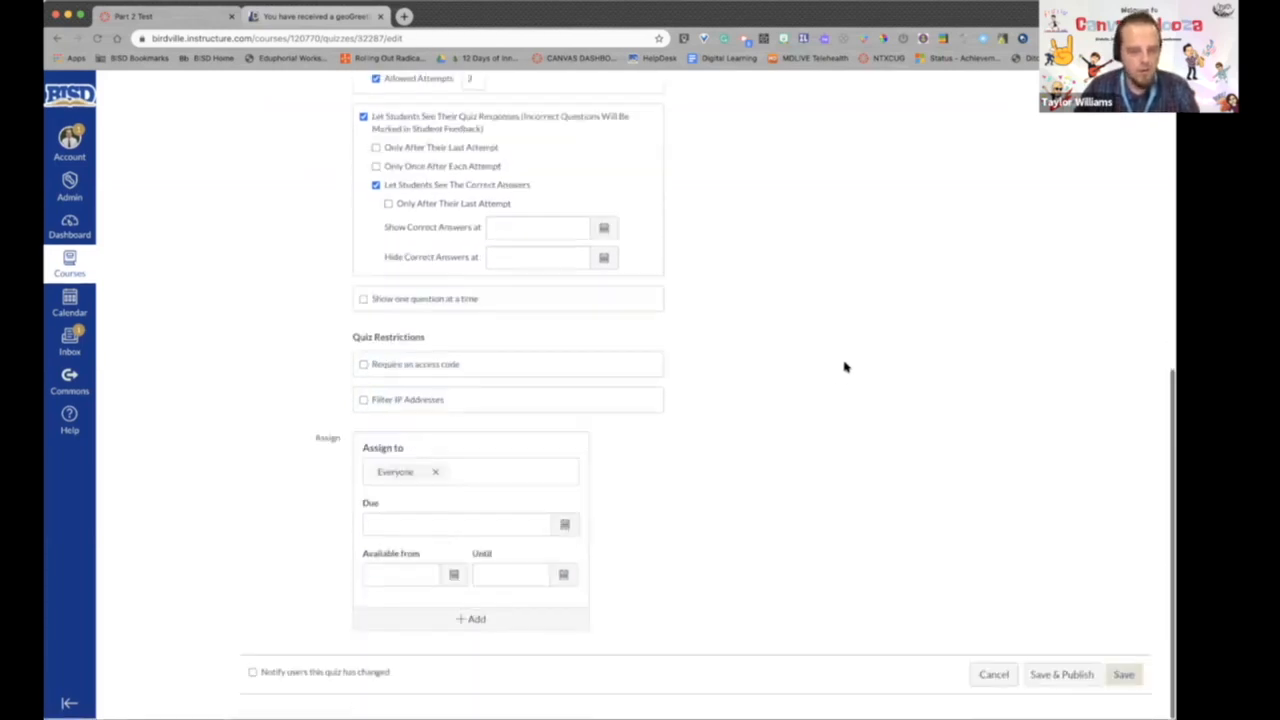
click(1123, 672)
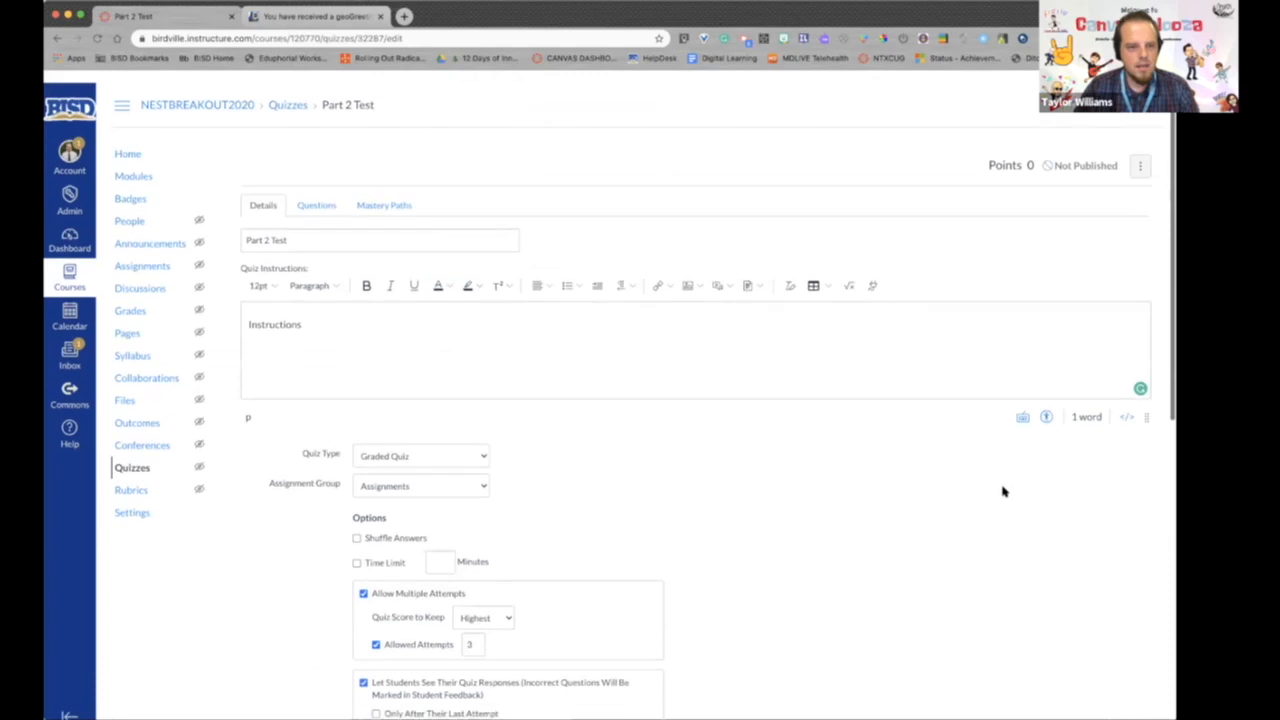
scroll(1004, 491, down, 1)
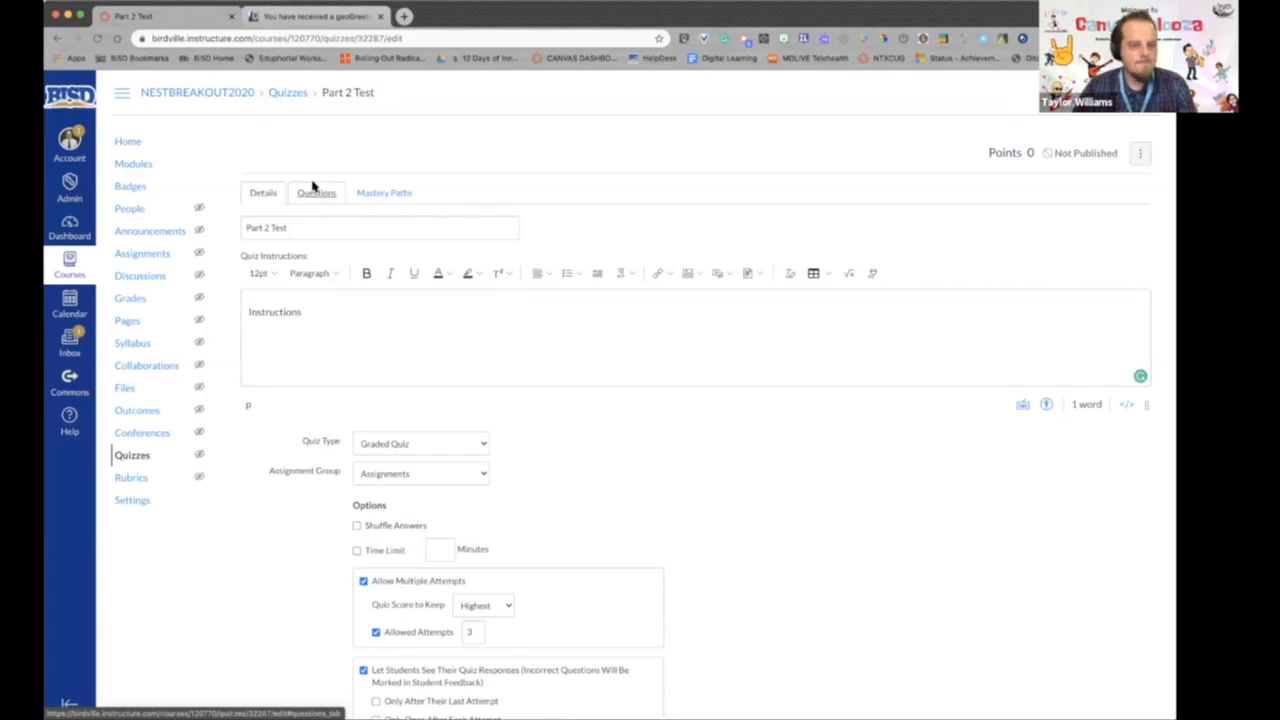
scroll(709, 309, down, 10)
click(1116, 673)
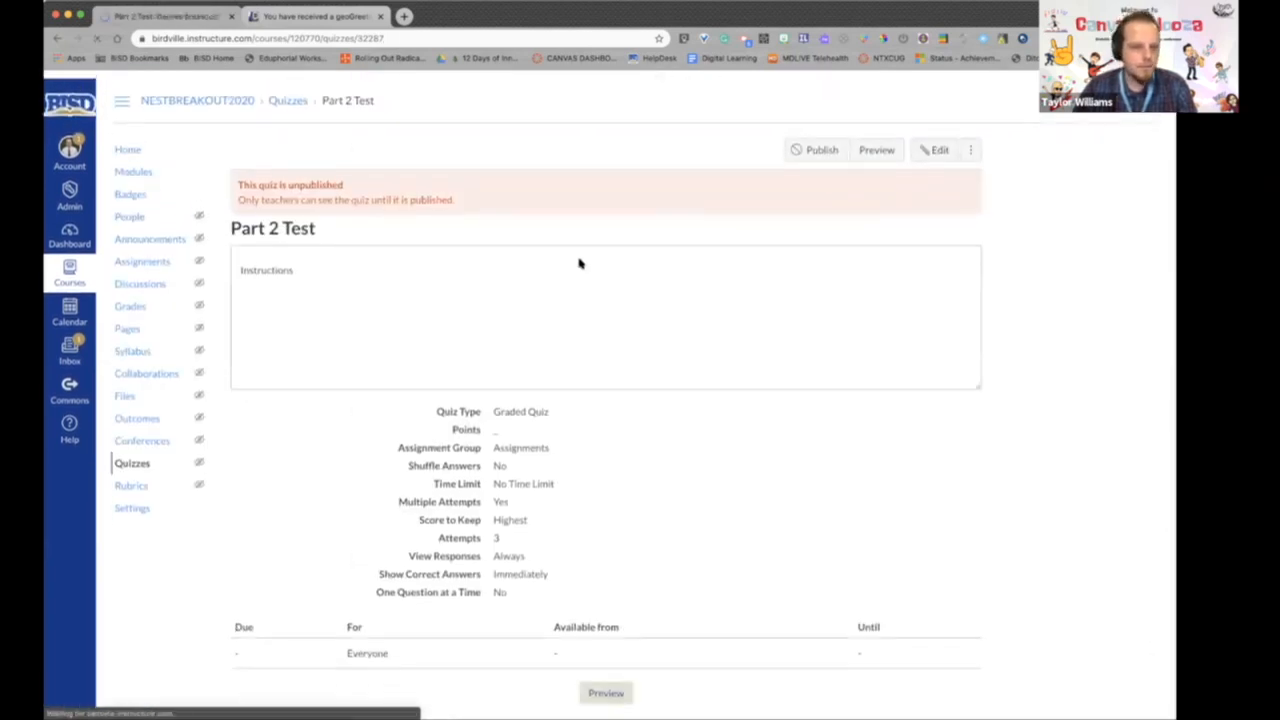
- Reopen the Part 2 Test quiz for editing and add a new question of the Fill In the Blank type
click(932, 141)
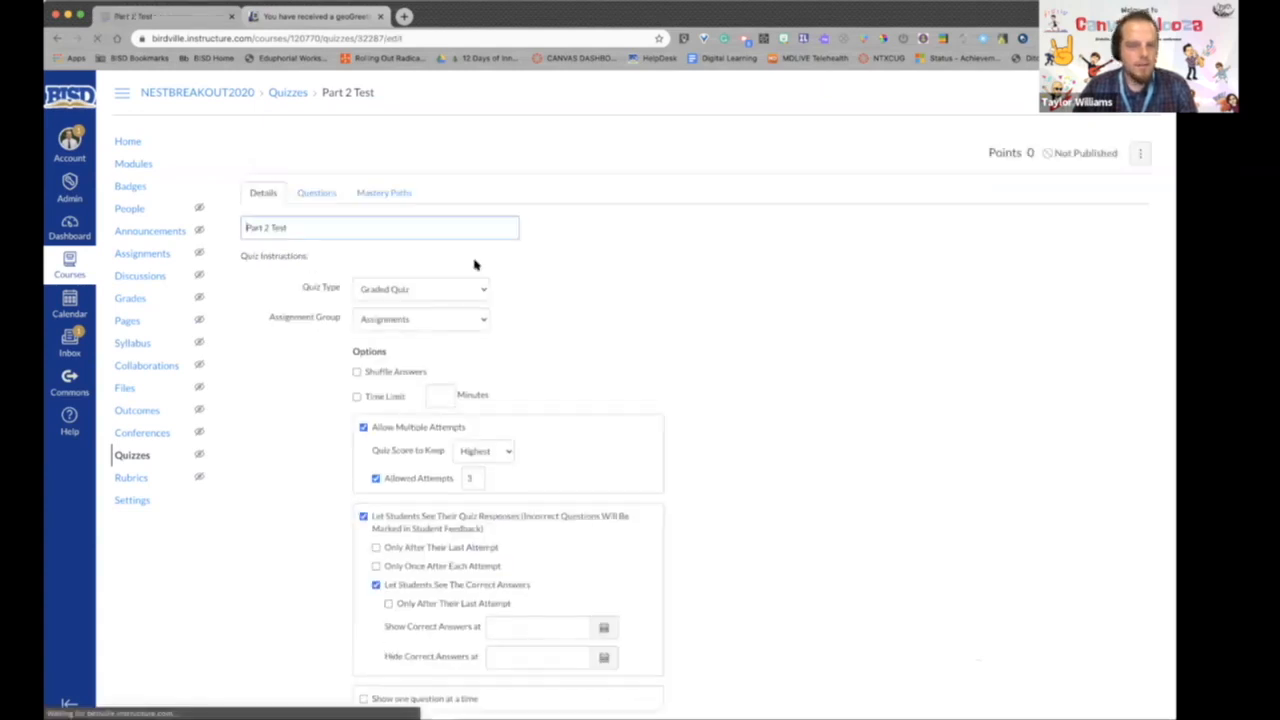
click(316, 194)
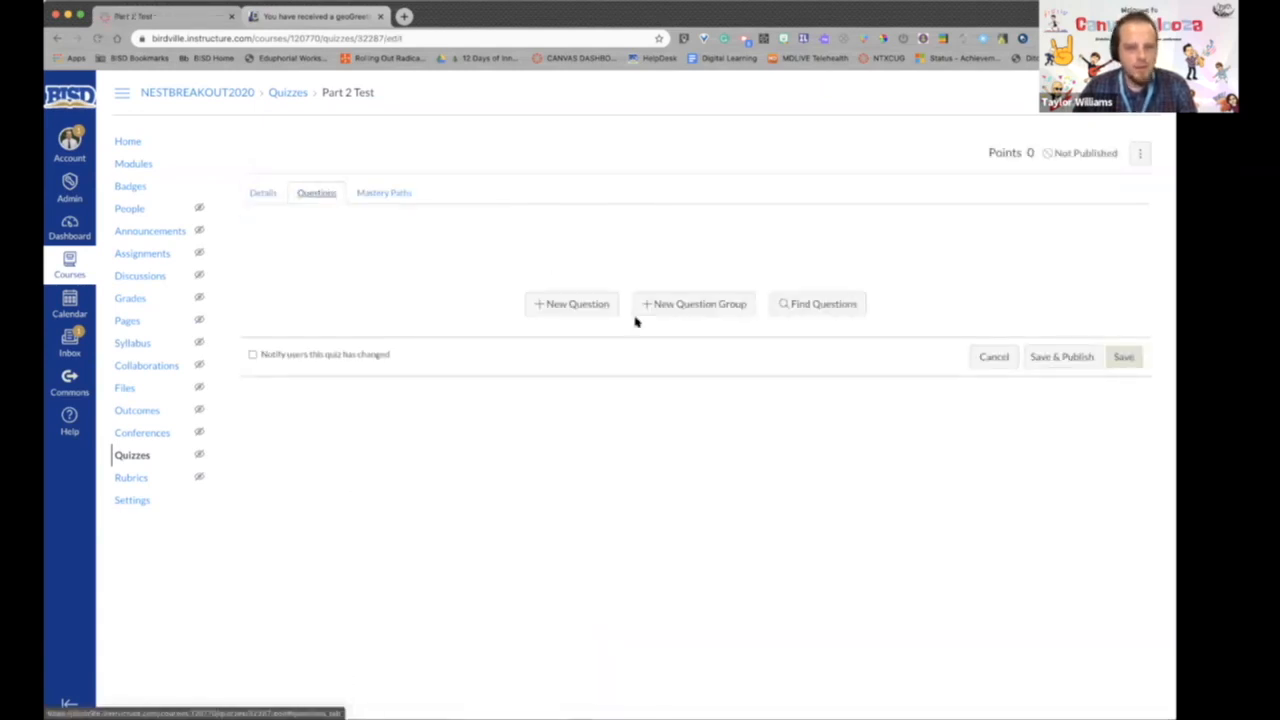
click(545, 303)
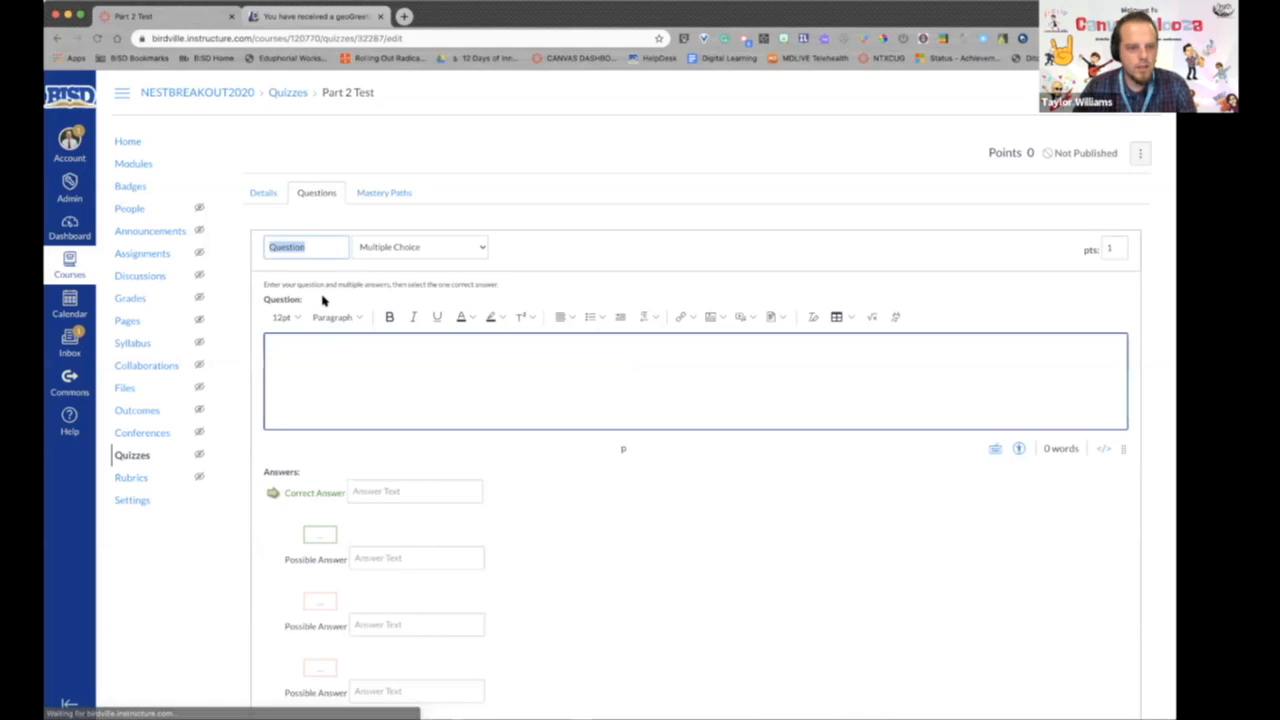
click(401, 246)
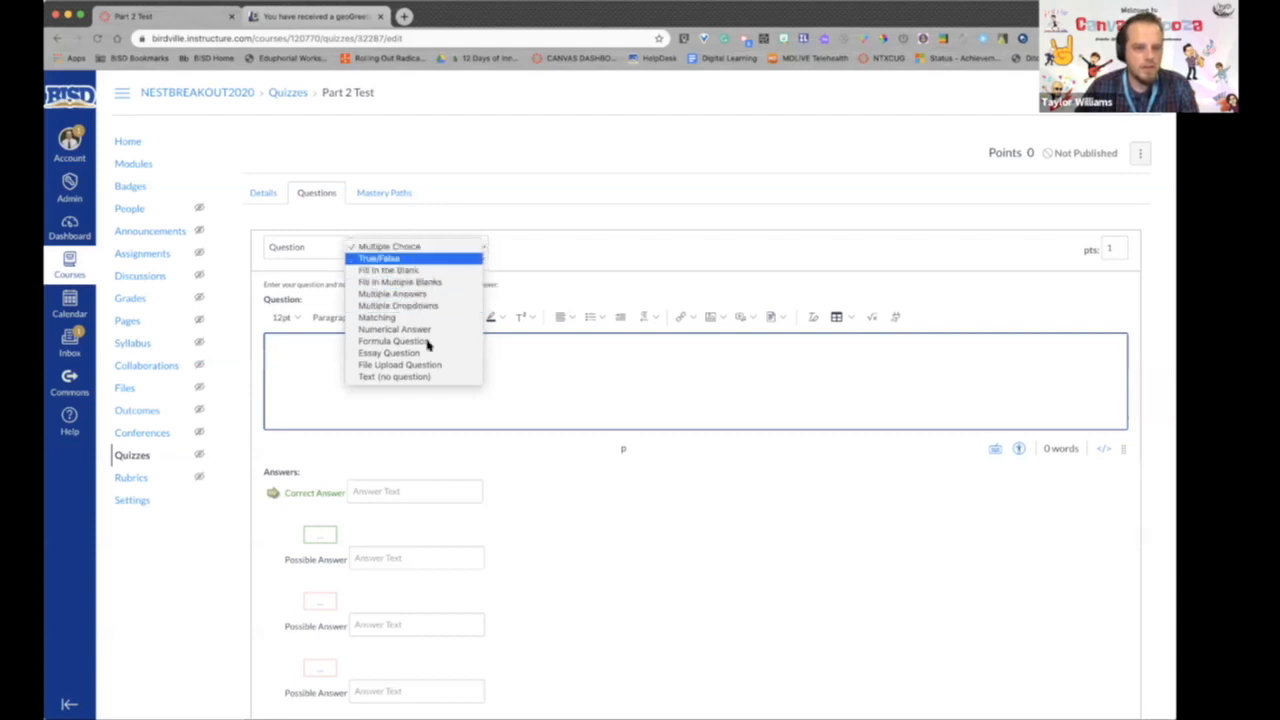
click(464, 380)
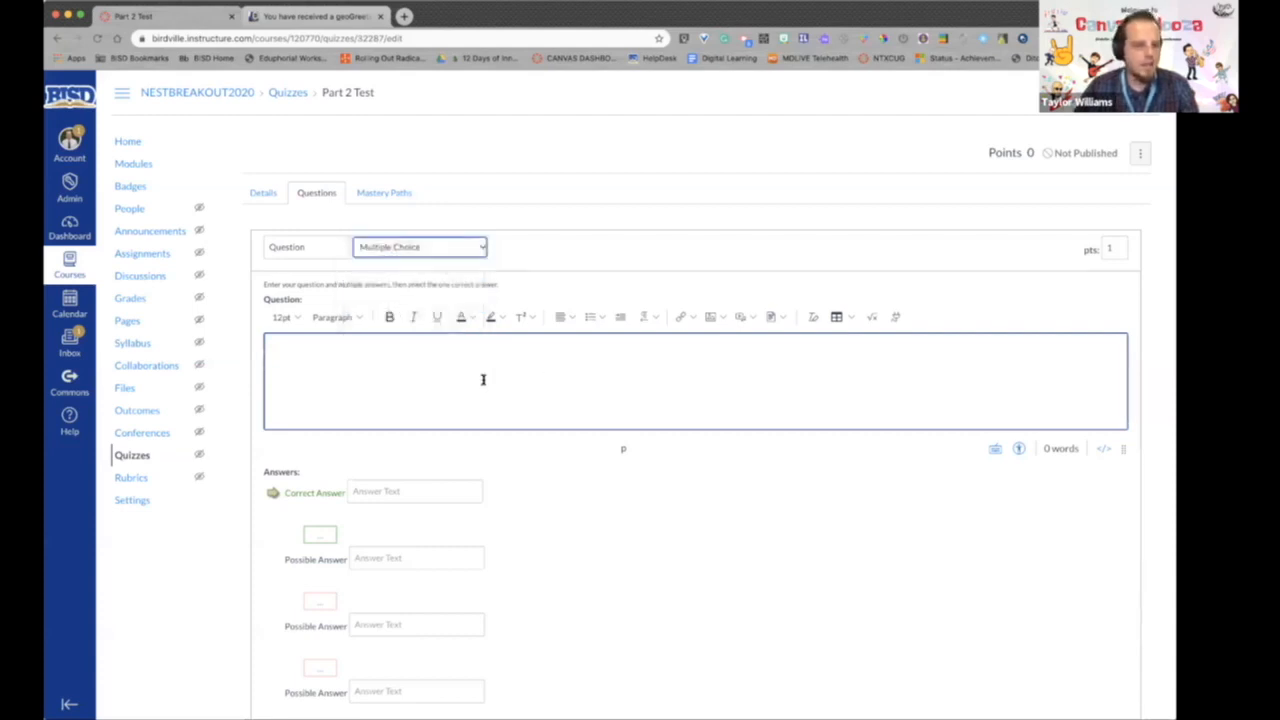
click(482, 379)
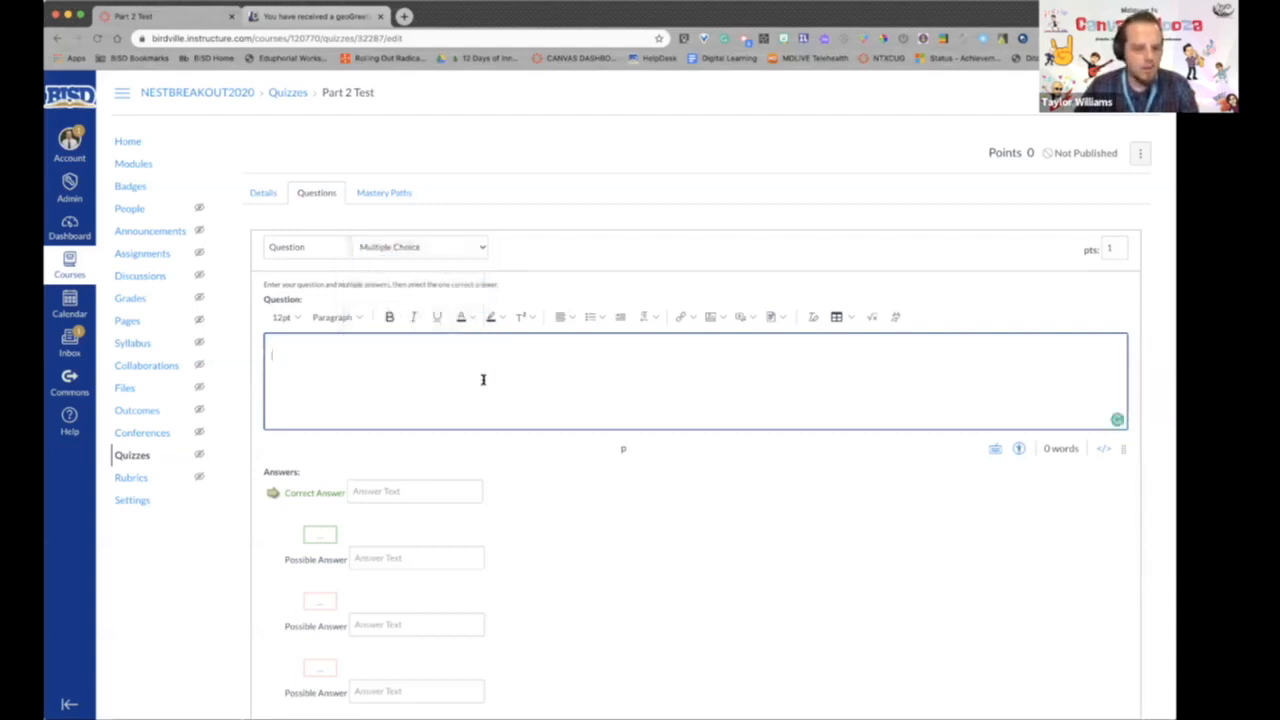
click(436, 248)
click(438, 248)
click(407, 243)
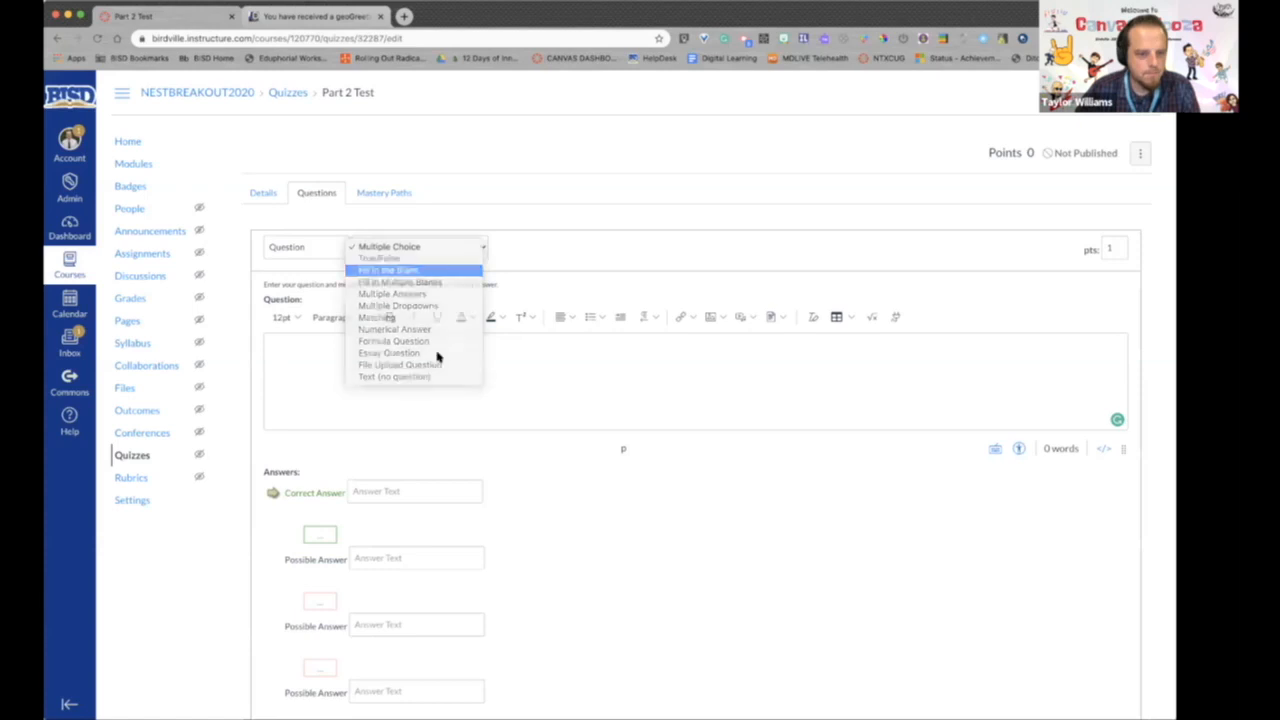
click(420, 271)
- Enter "Birdville _____ is awesome for hosting CanvasPalooza" as the question text
click(452, 391)
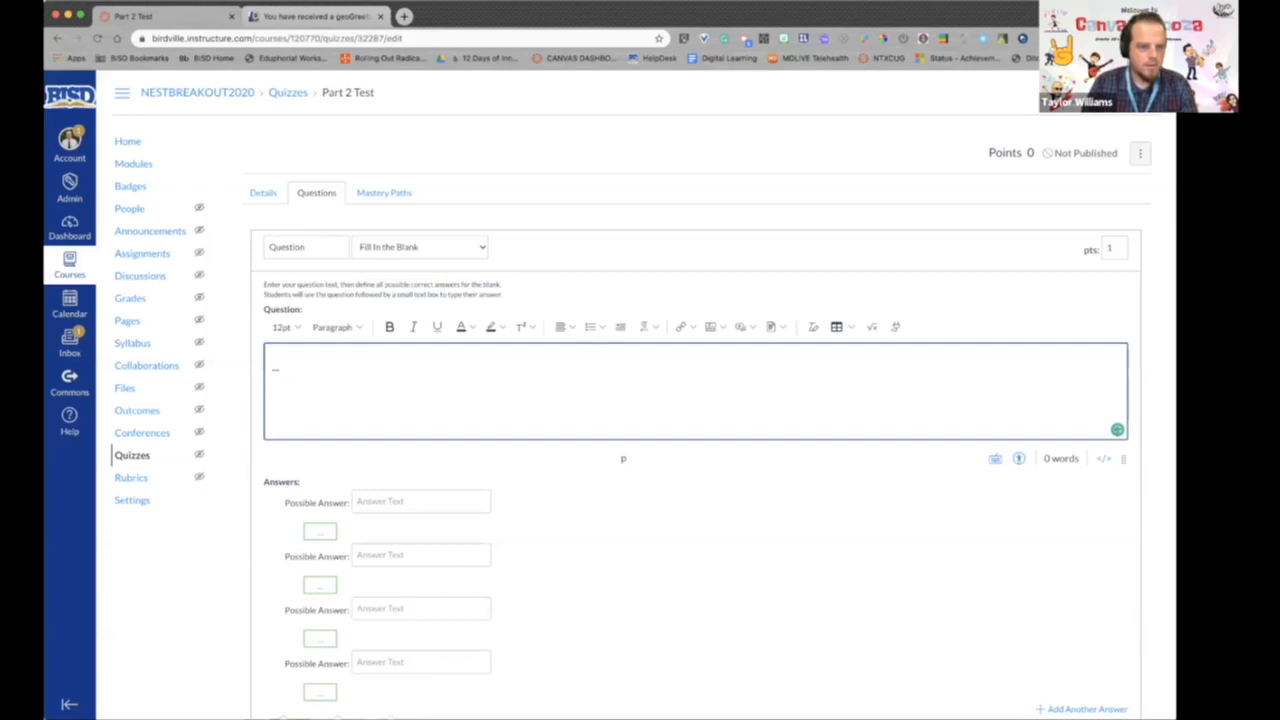
text(Birdville _____ is awesome for hostin)
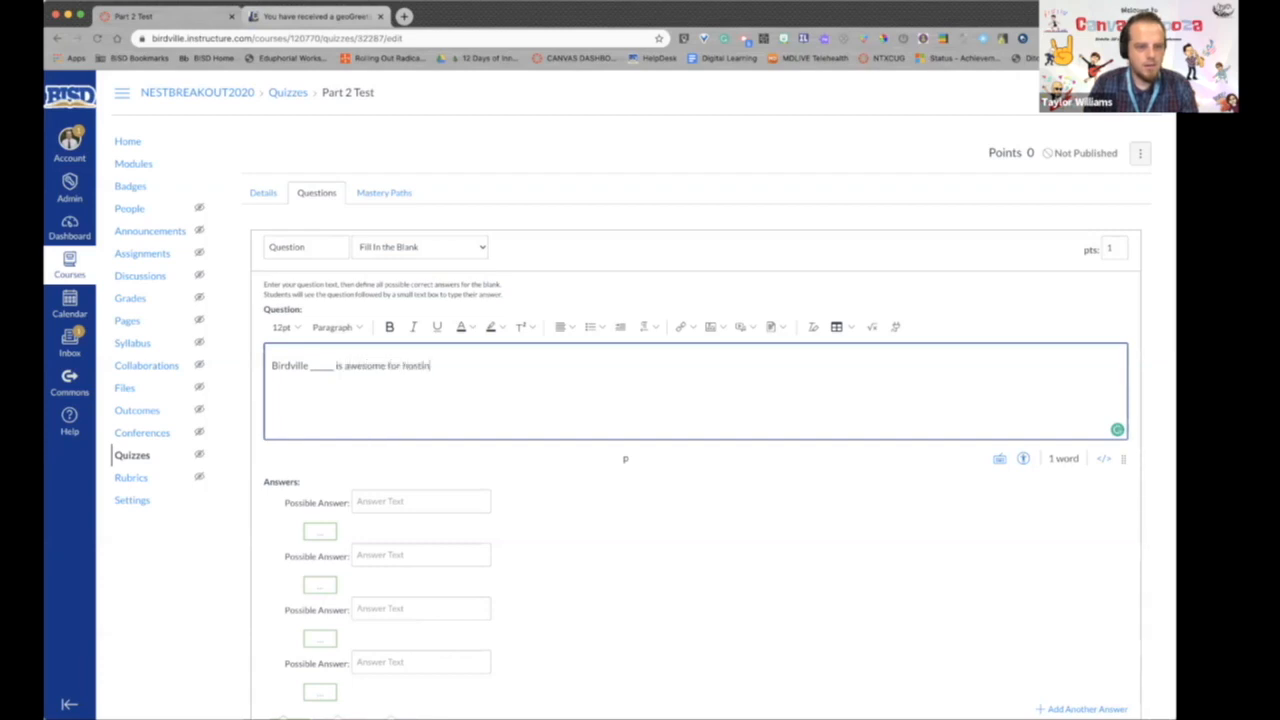
text(g CanvasPalooza)
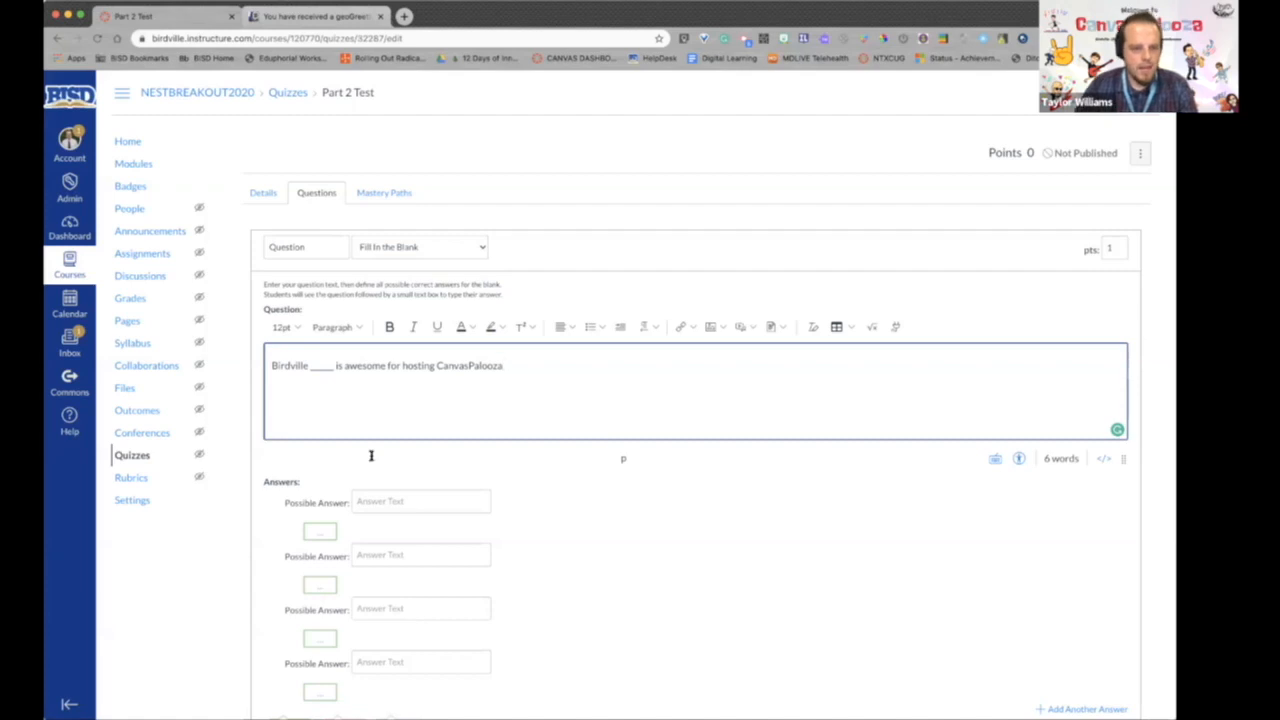
- Enter "NEST", "nest" and "Nest" as the first three possible answers for the blank
scroll(390, 470, down, 2)
click(392, 428)
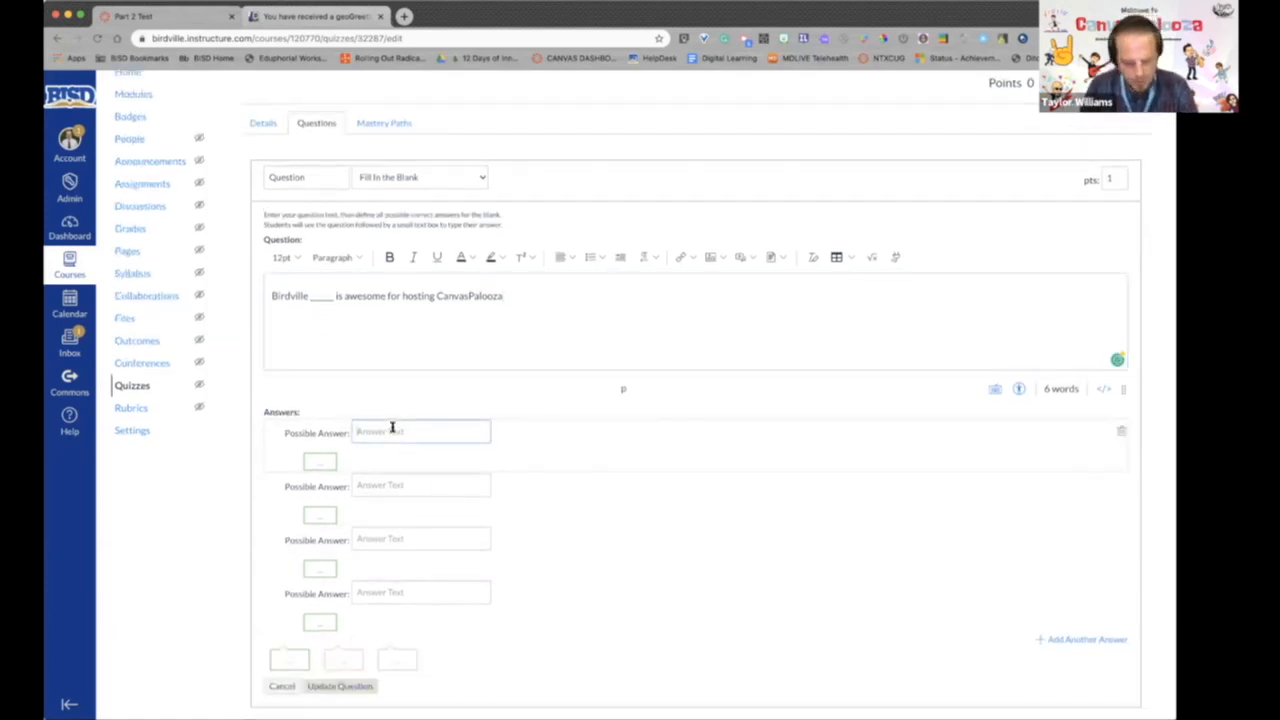
text(NEST)
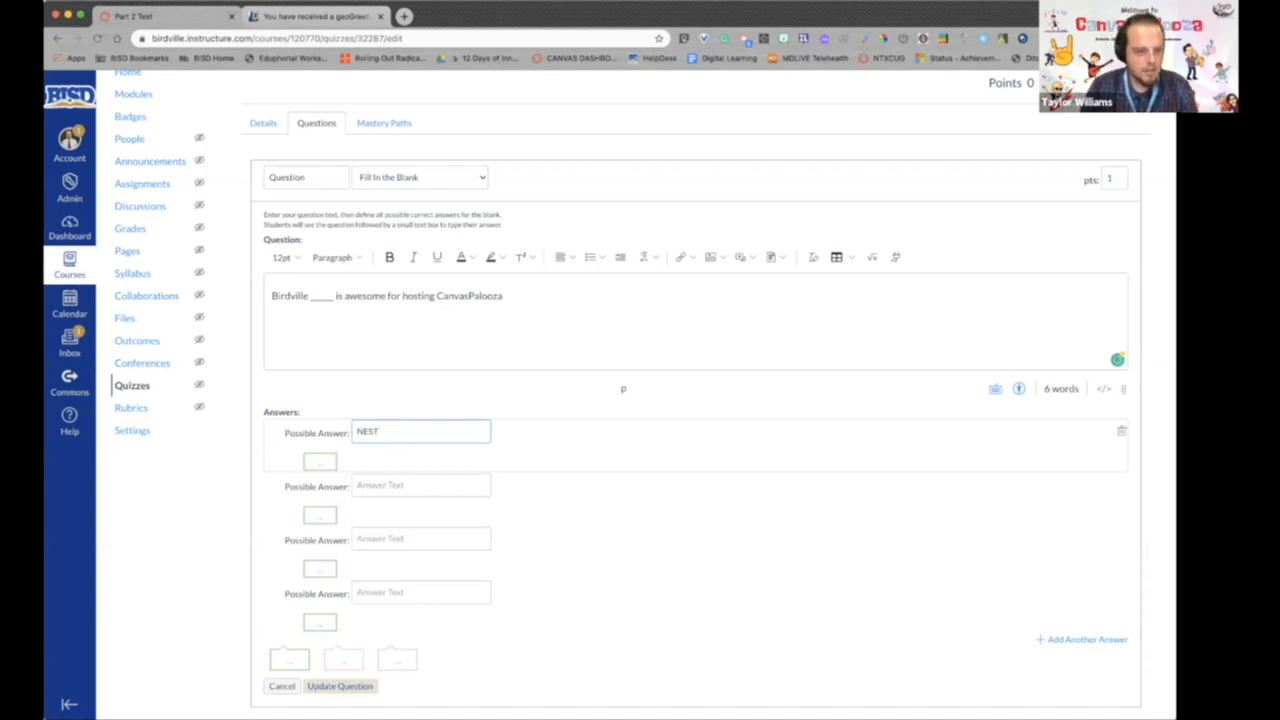
click(379, 483)
text(nest)
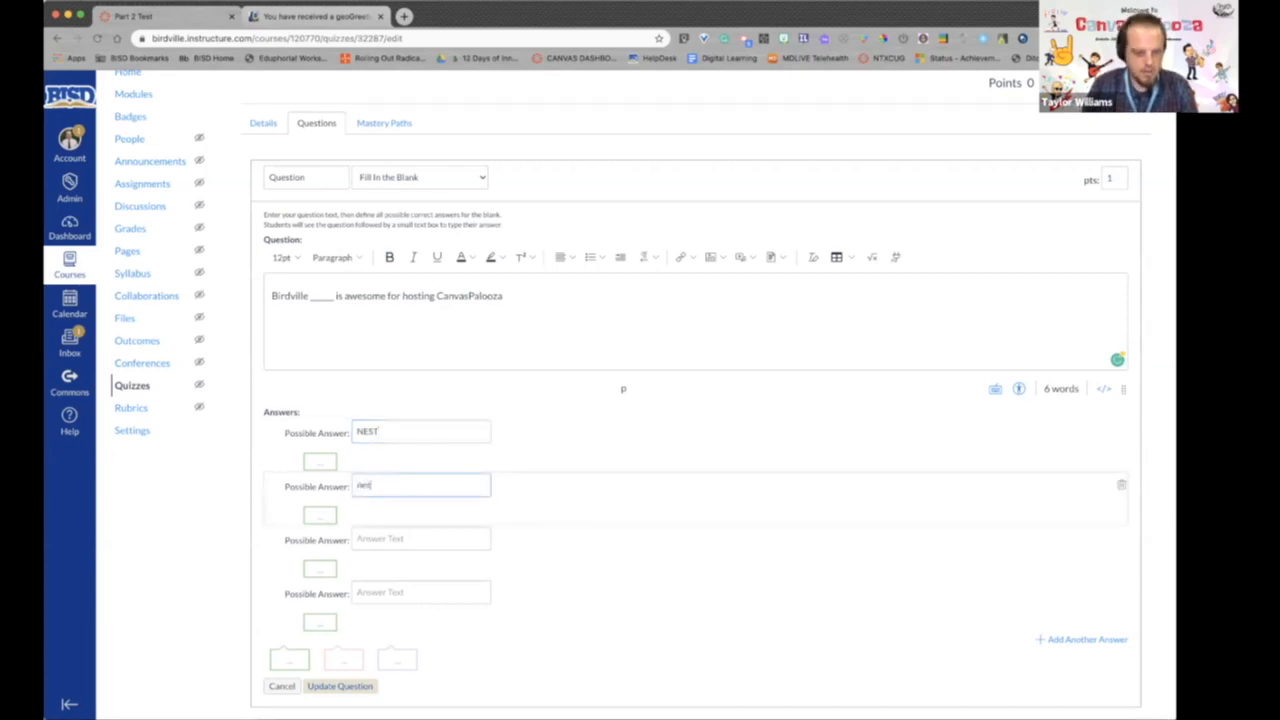
click(374, 538)
text(Nest)
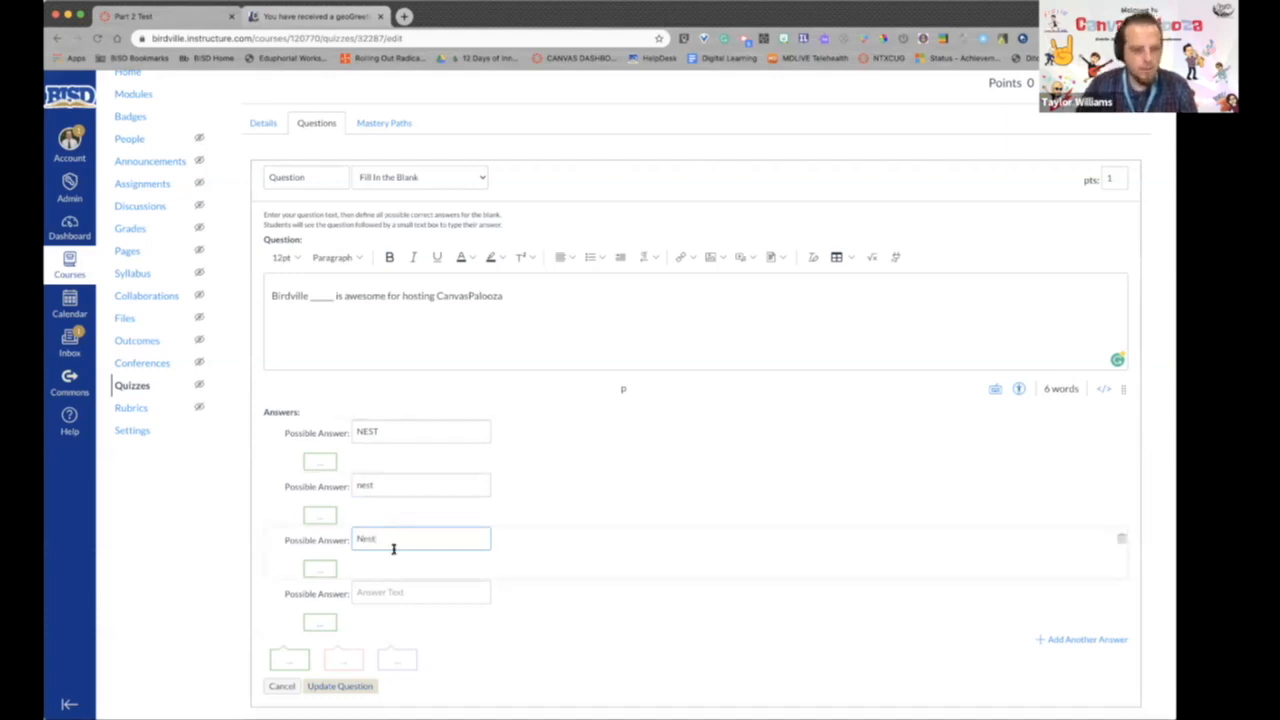
- Append "(Answer in all caps)" to the question text and save the quiz
click(580, 293)
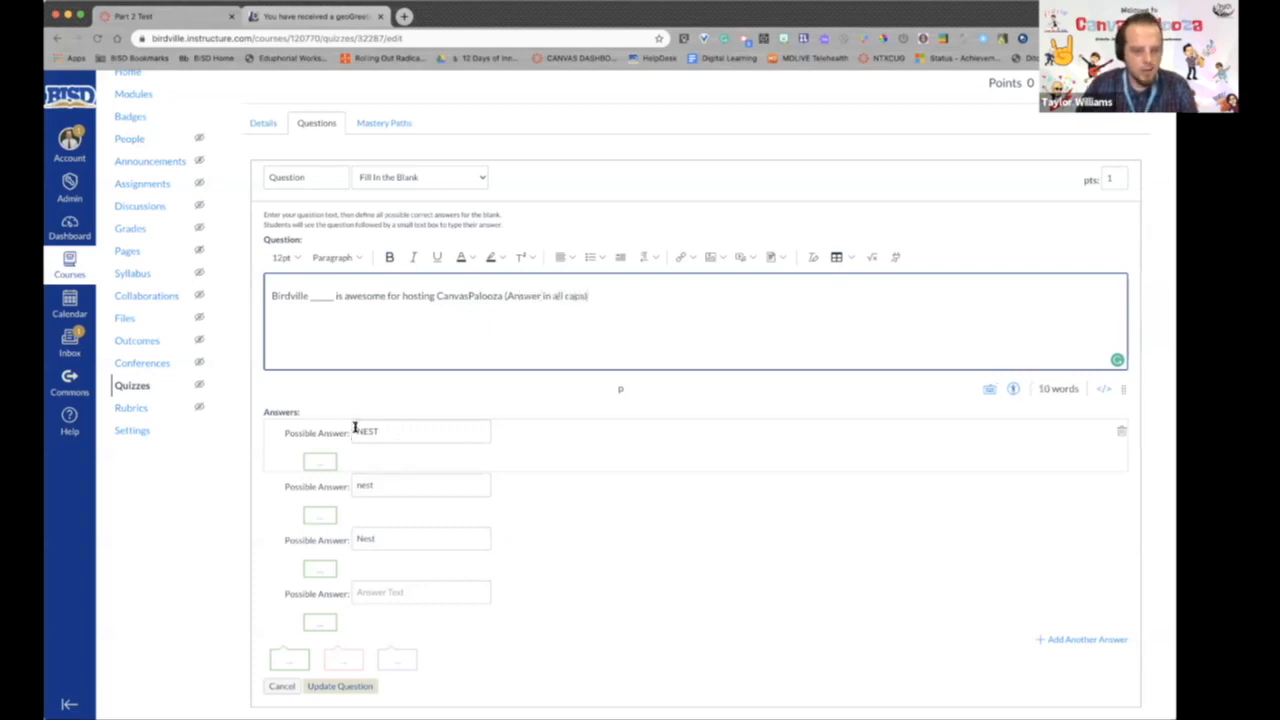
scroll(836, 478, down, 3)
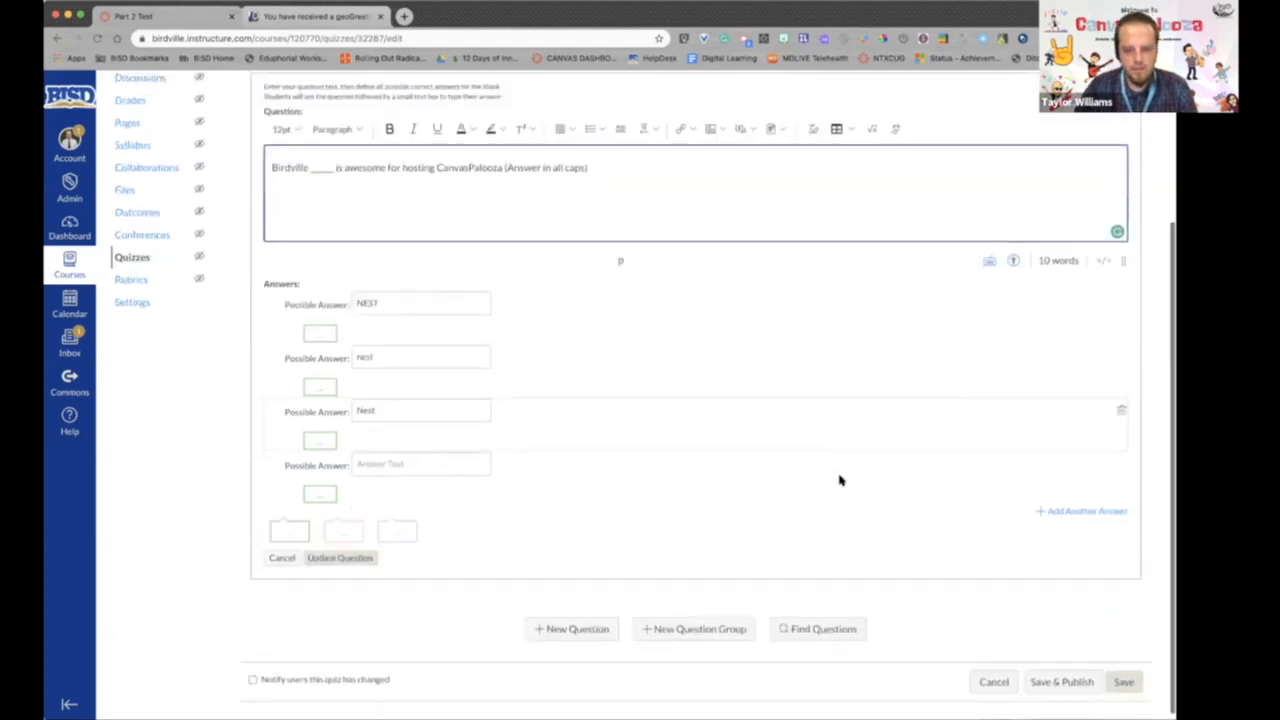
click(1123, 680)
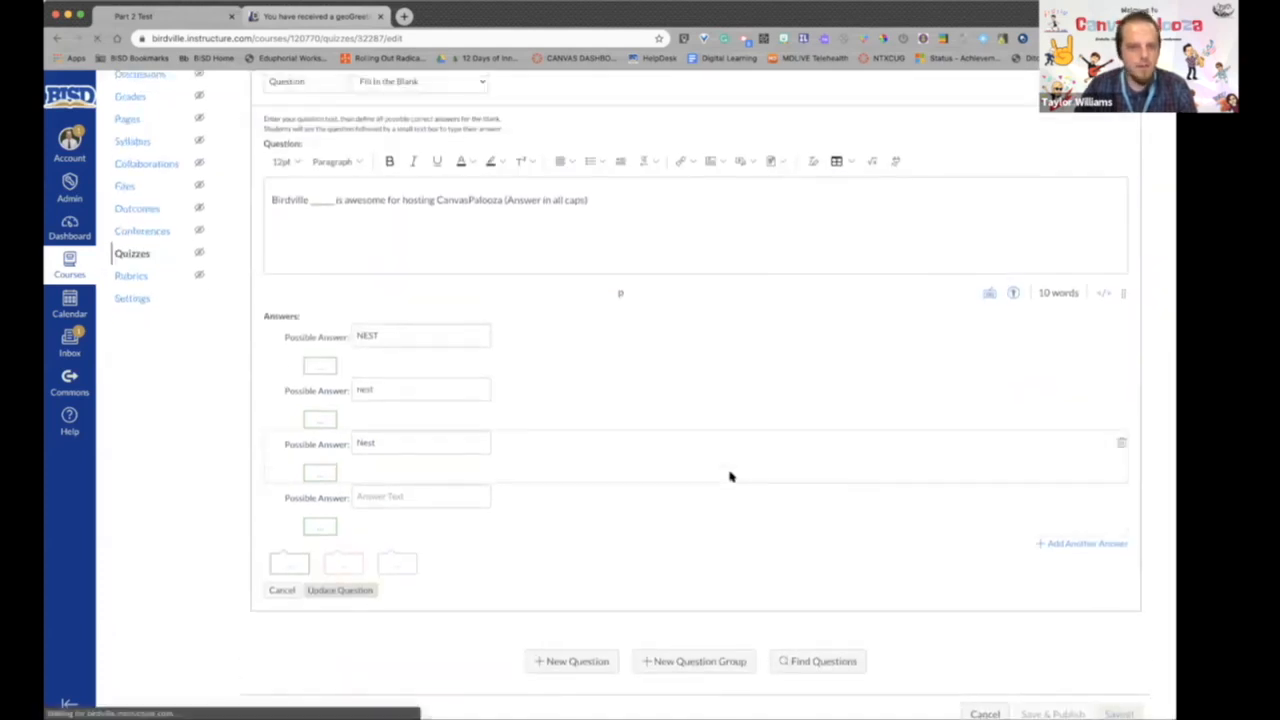
- Preview the Part 2 Test quiz and return to its overview page
scroll(727, 470, down, 1)
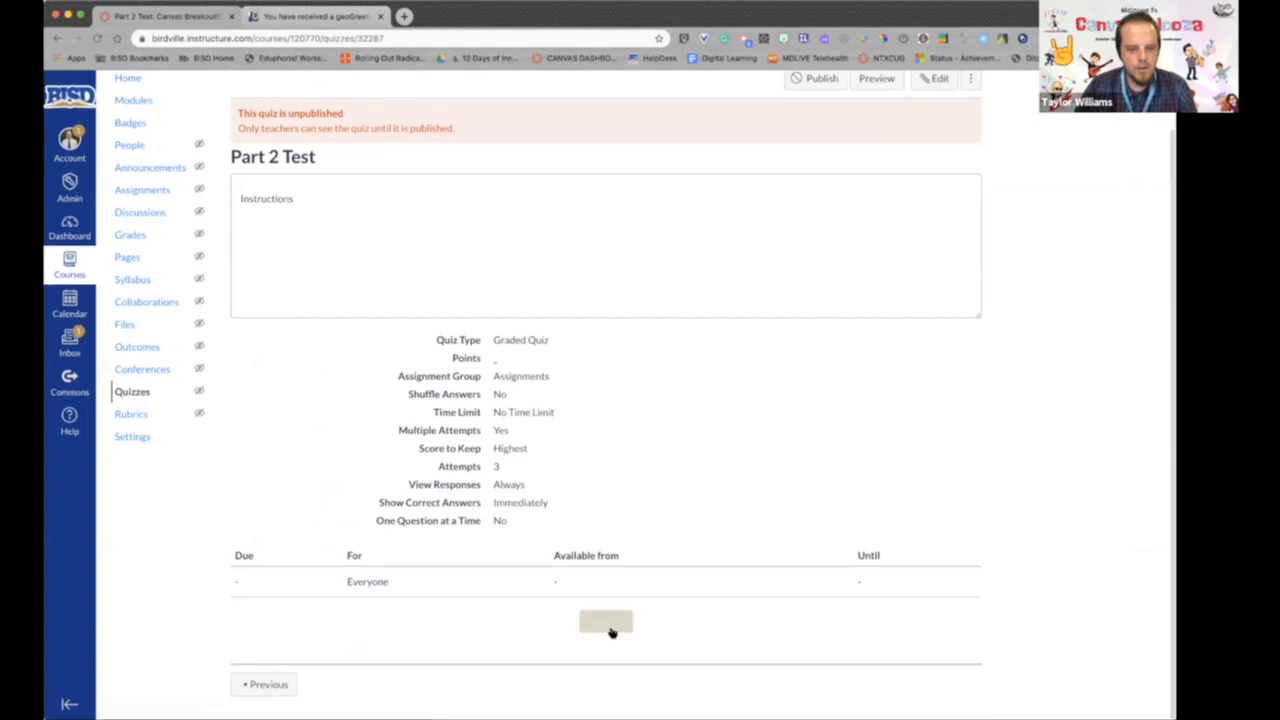
click(606, 621)
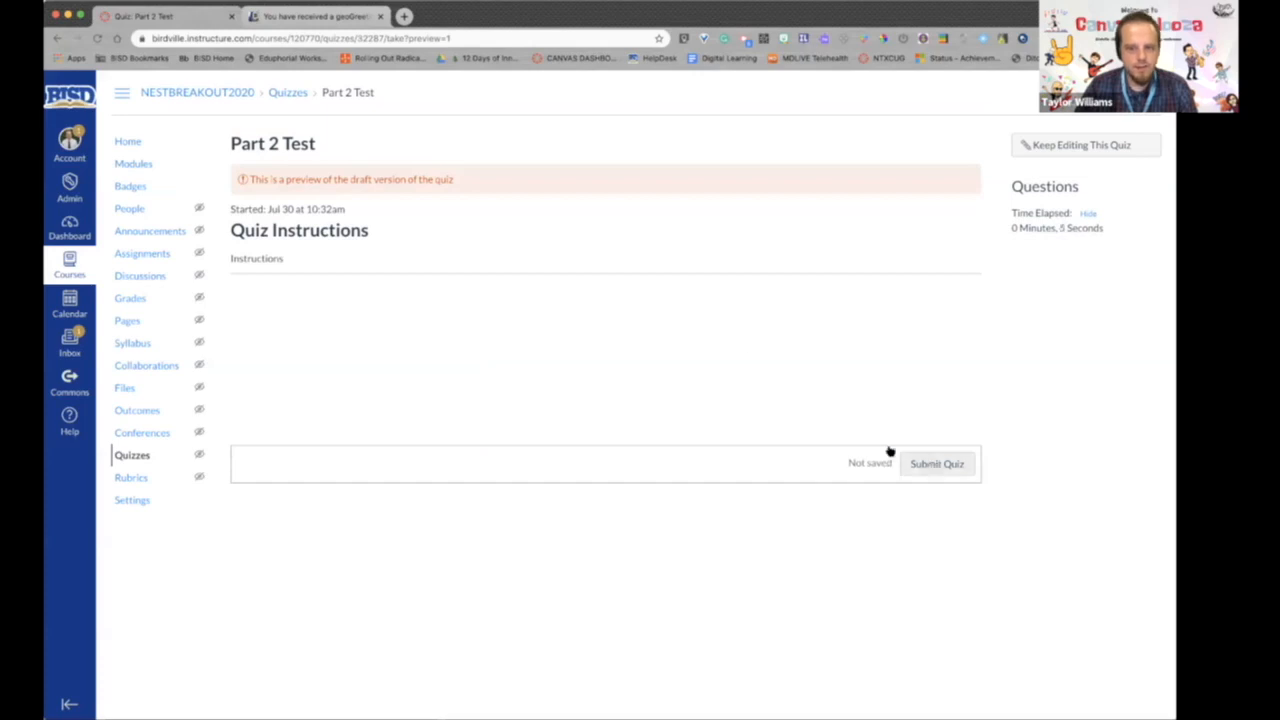
click(57, 42)
scroll(637, 346, down, 2)
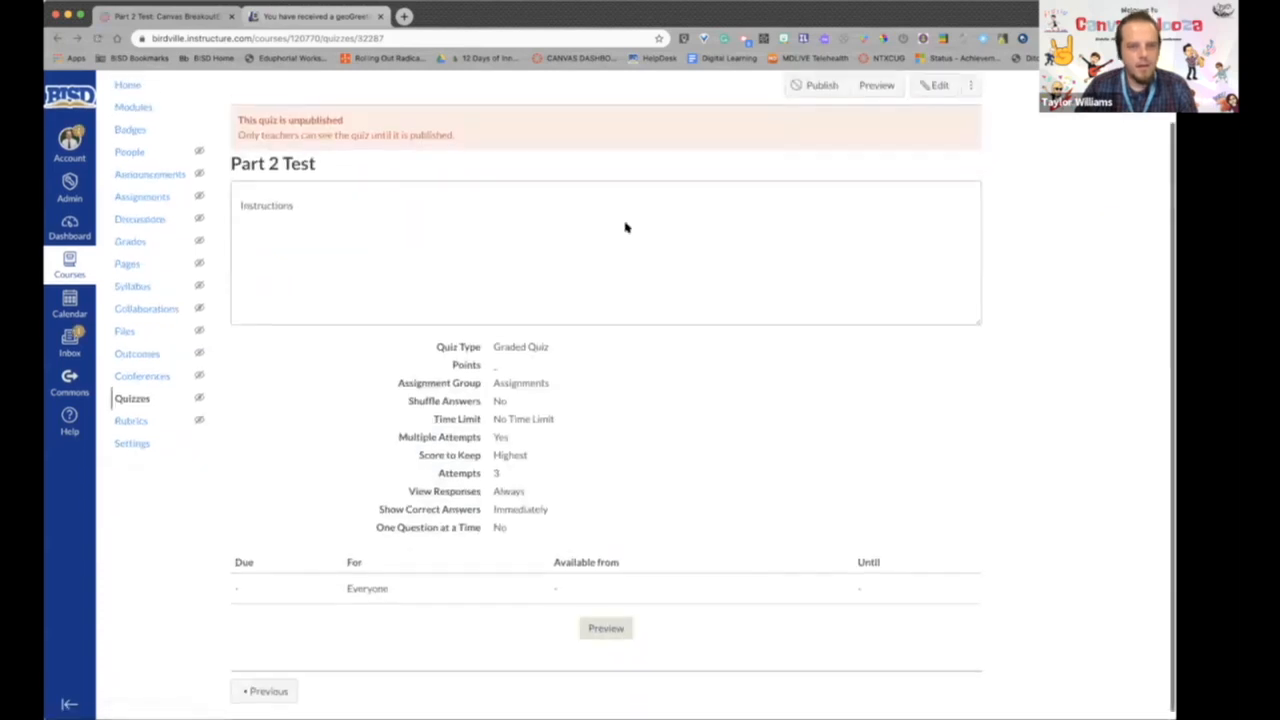
scroll(625, 228, up, 2)
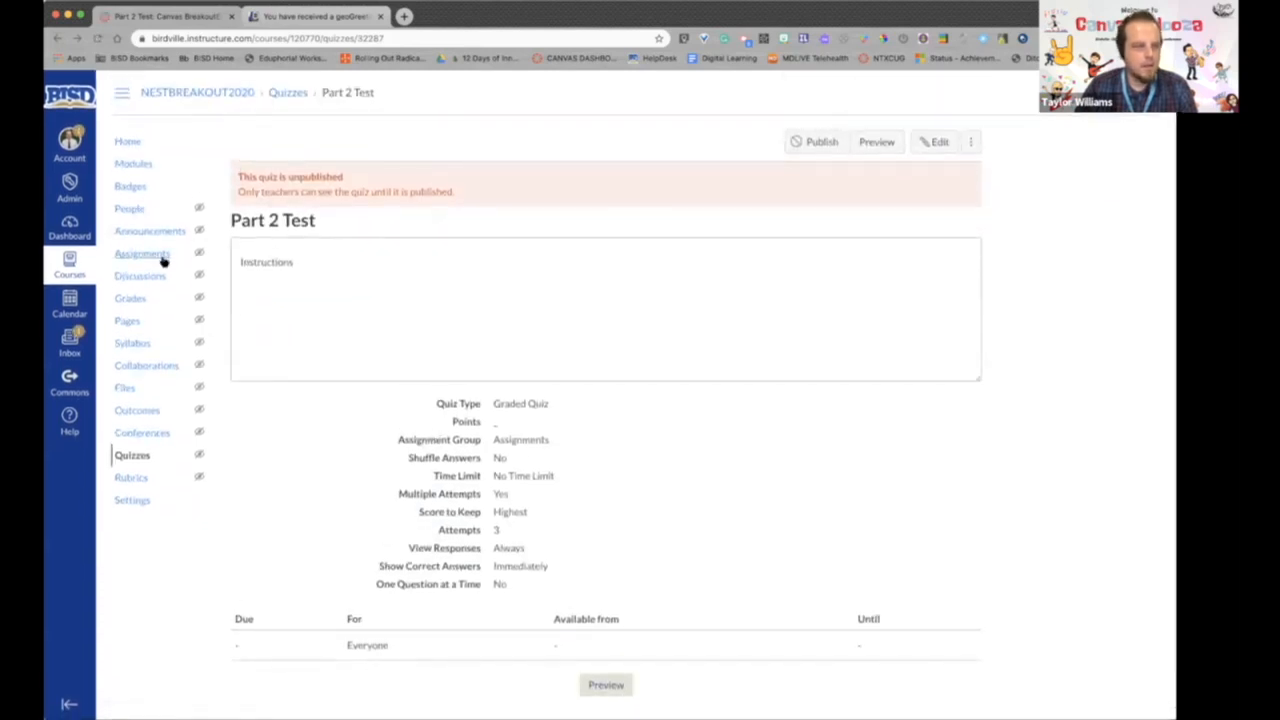
- Open the Example Module's settings from the course modules, add a requirement and make students move through requirements in sequential order
click(137, 167)
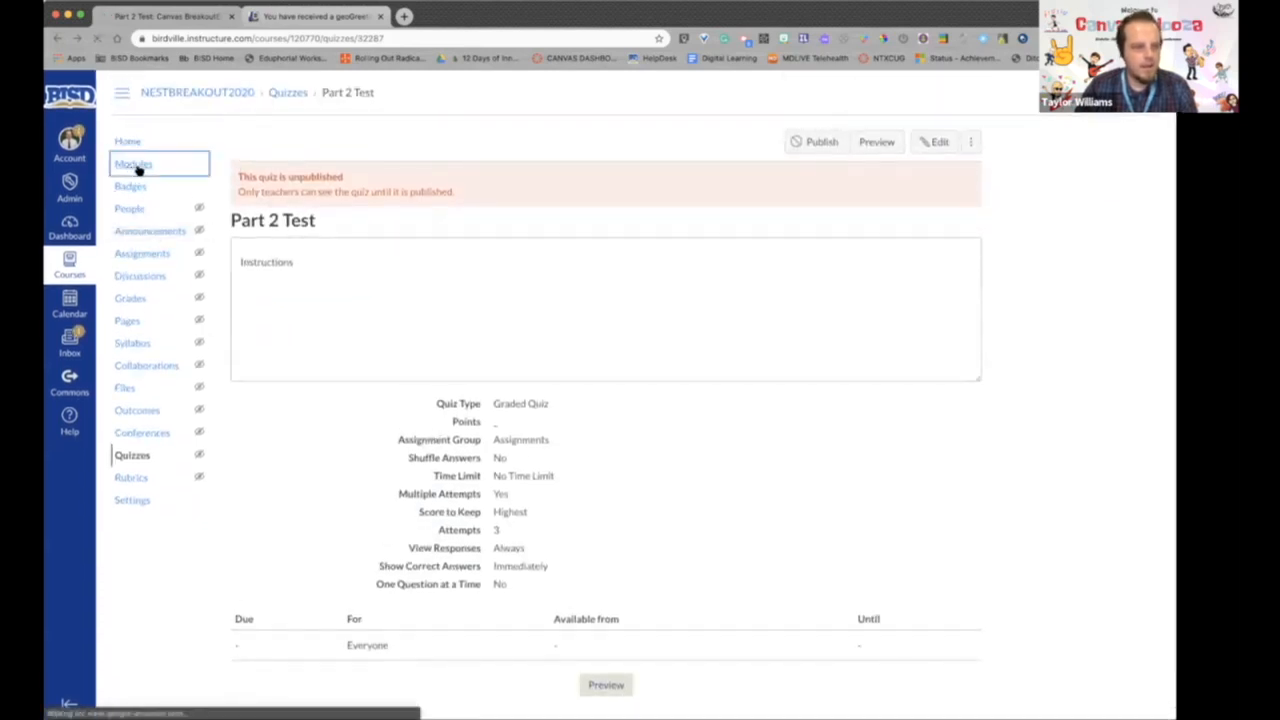
scroll(913, 580, down, 3)
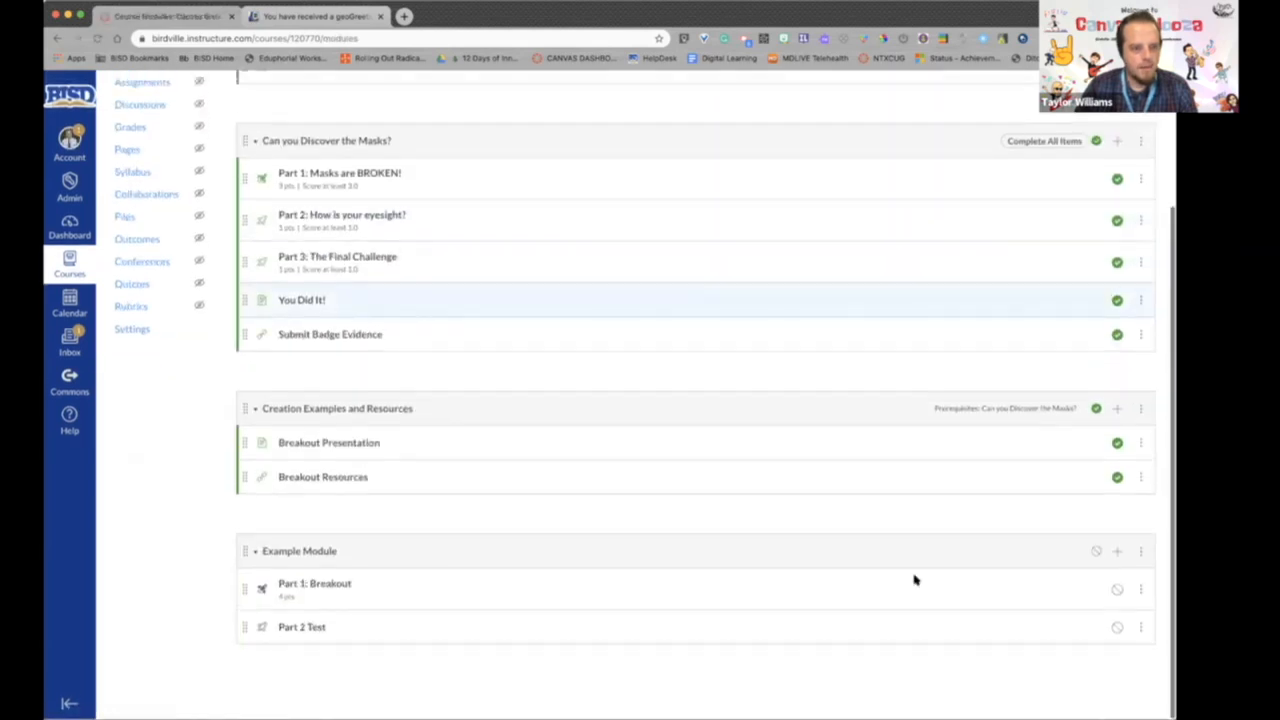
click(1140, 553)
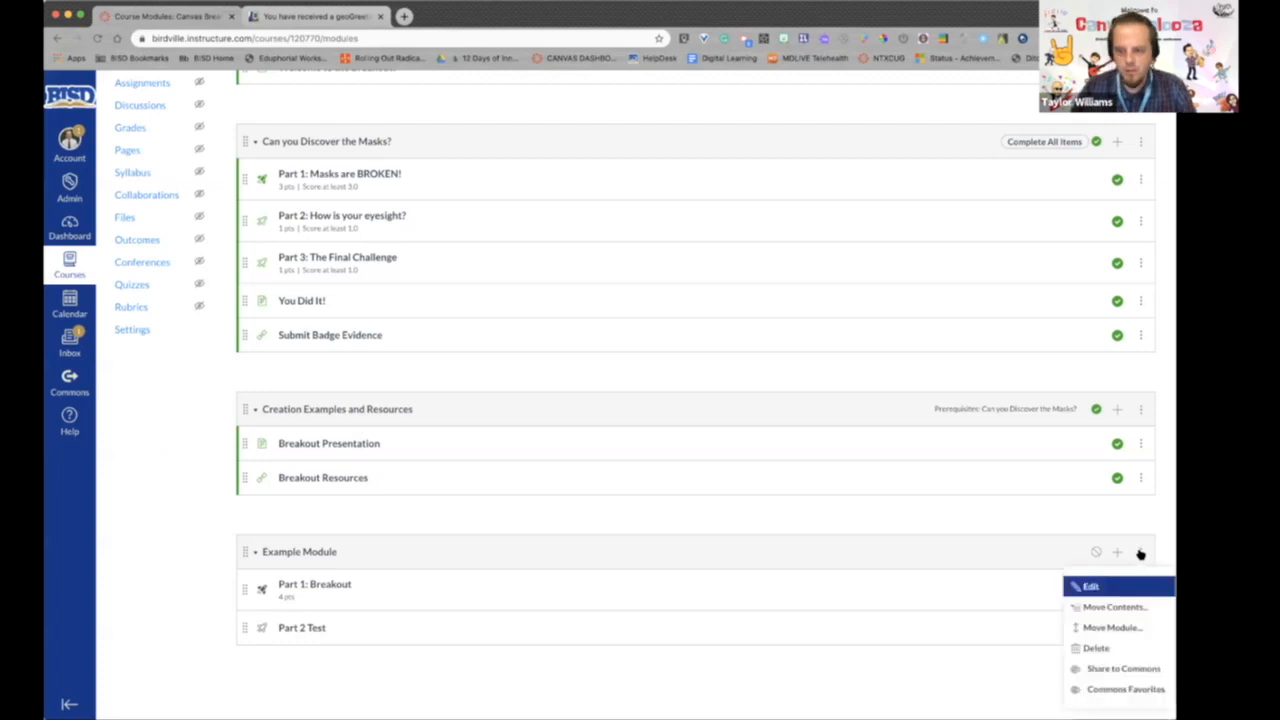
click(1084, 587)
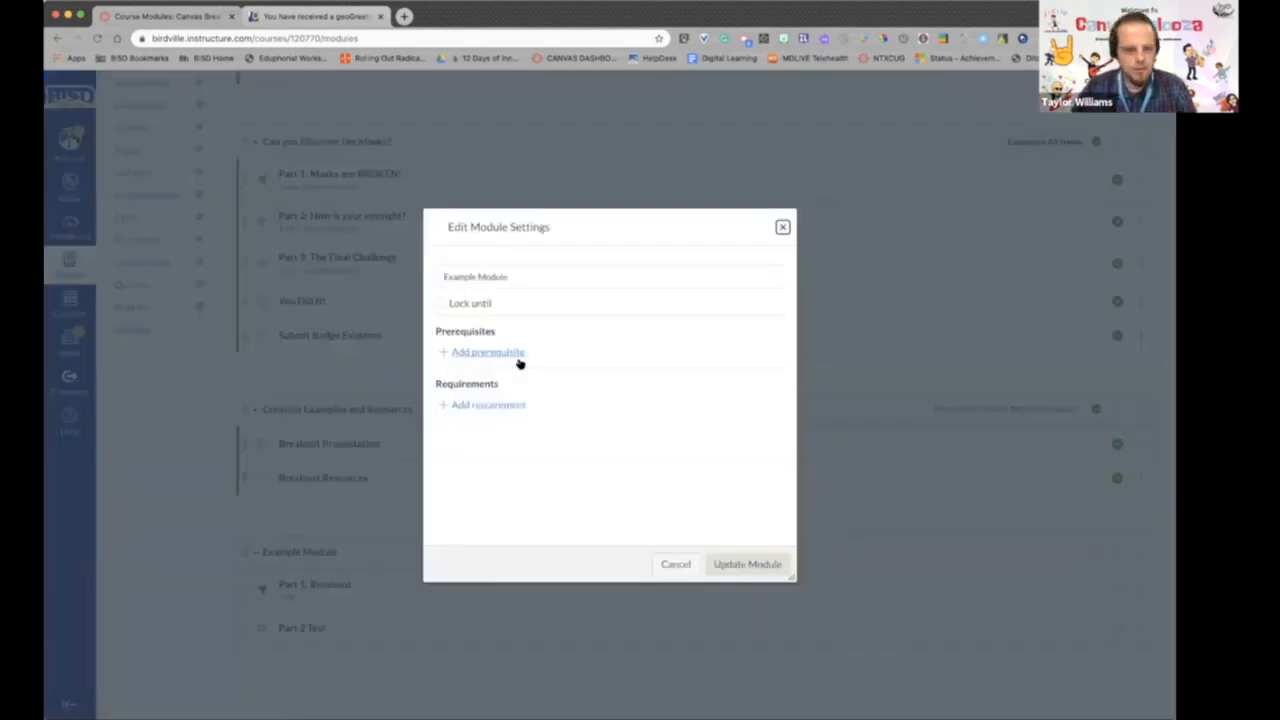
click(497, 406)
click(452, 425)
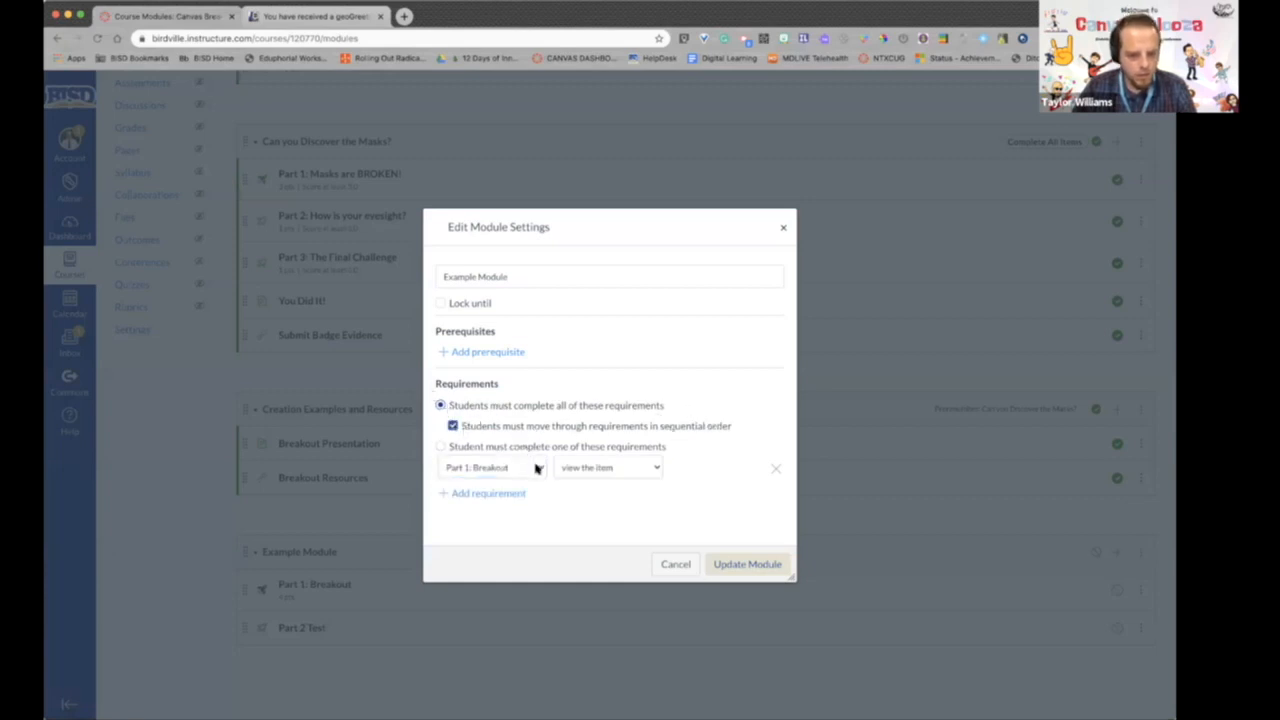
- Set the Part 1: Breakout requirement to score at least 4
click(608, 467)
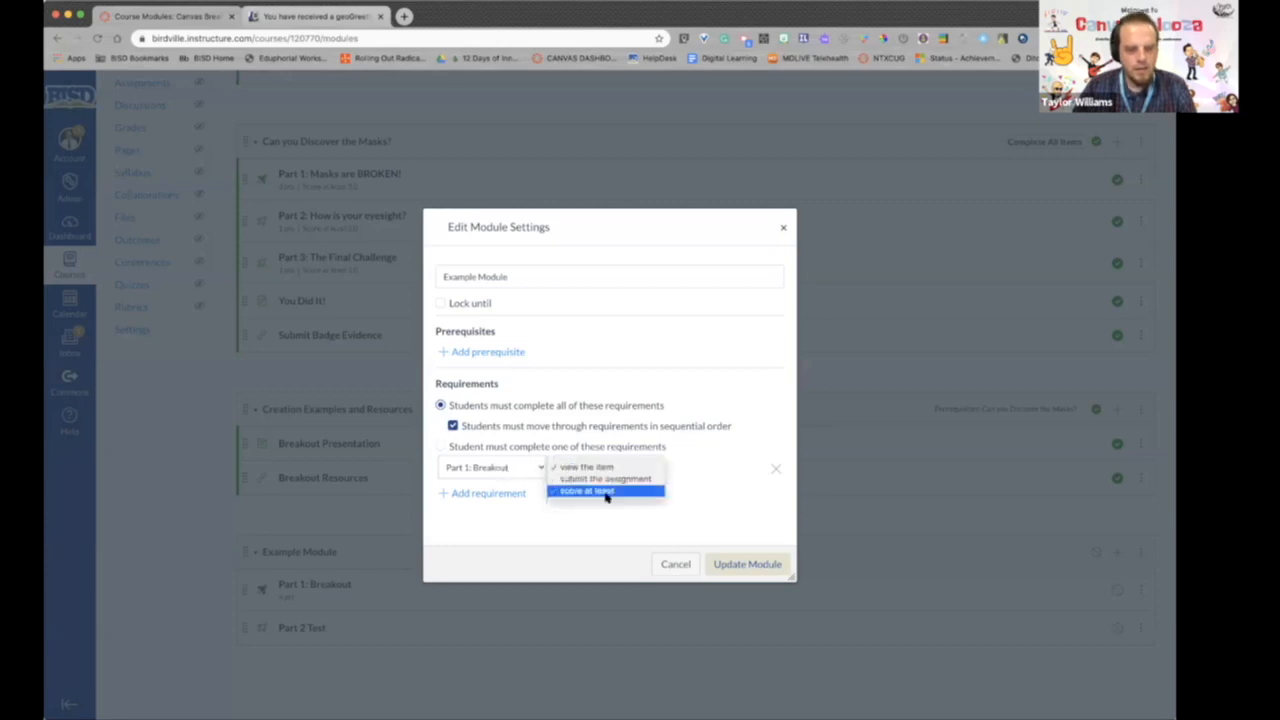
click(612, 491)
click(680, 467)
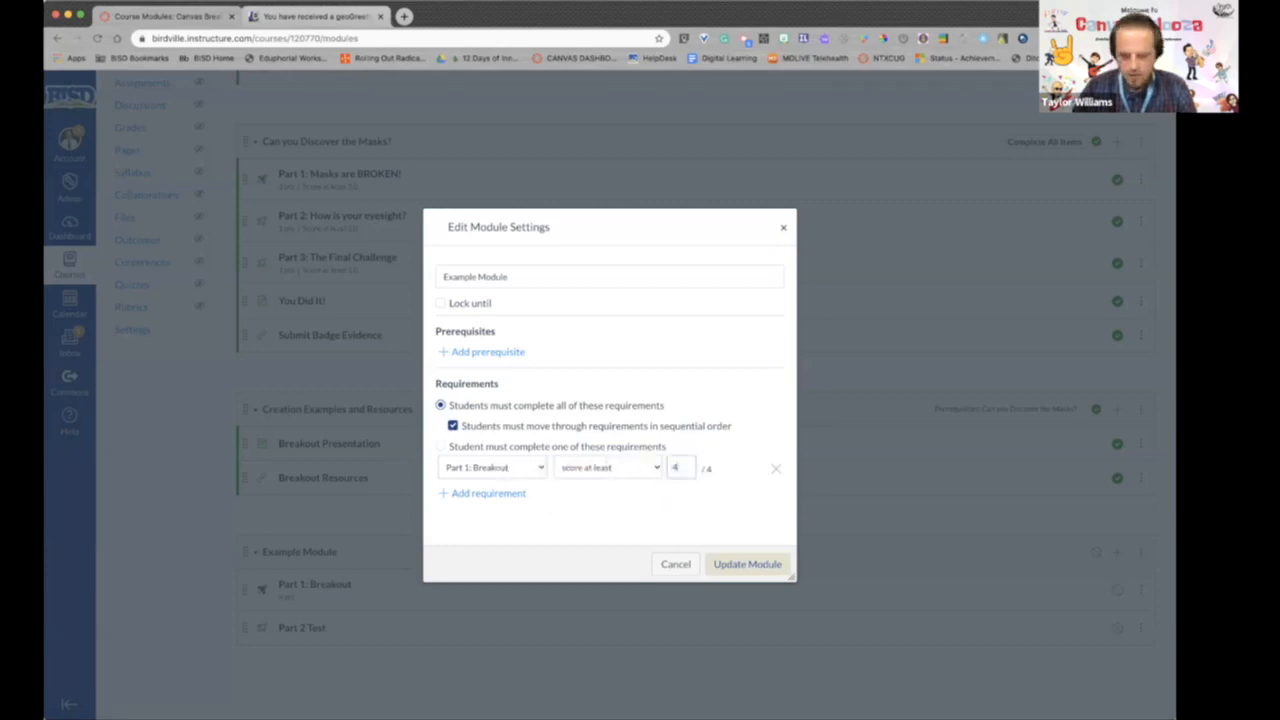
text(4)
- Add a "score at least" requirement for Part 2 Test, leaving its score blank, and update the module
click(486, 493)
click(500, 497)
click(506, 520)
click(608, 497)
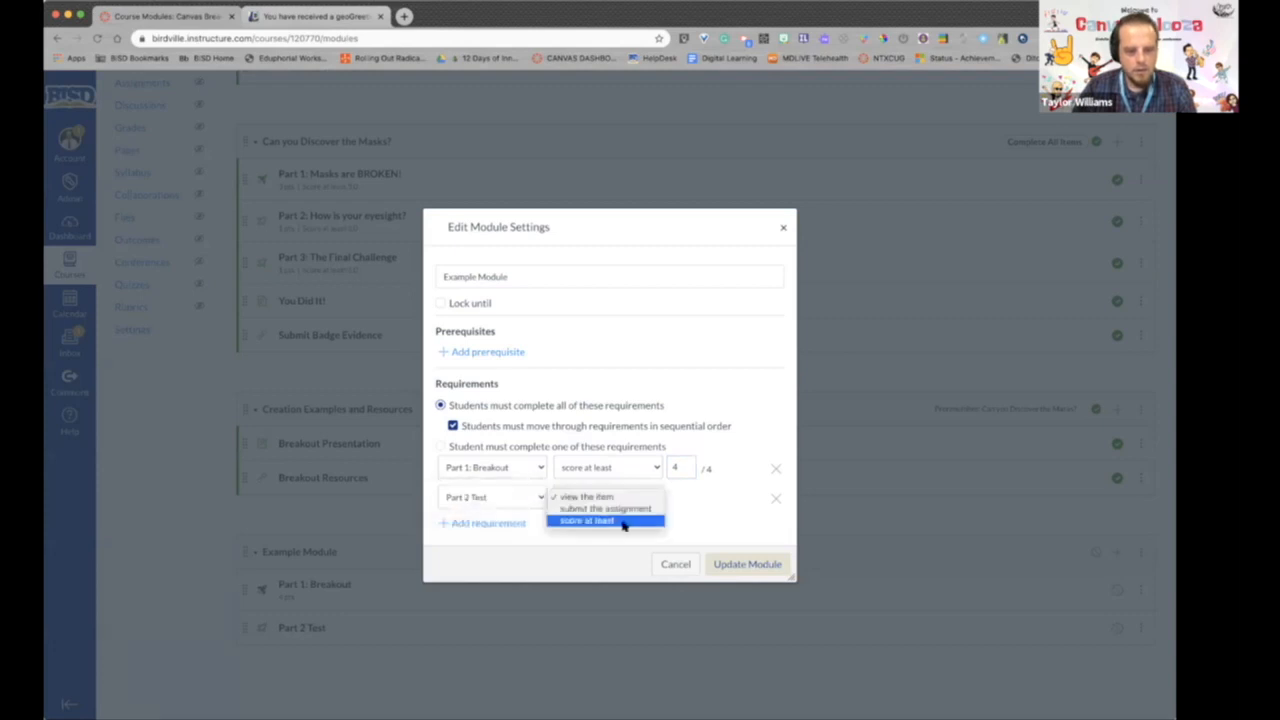
click(645, 519)
click(687, 497)
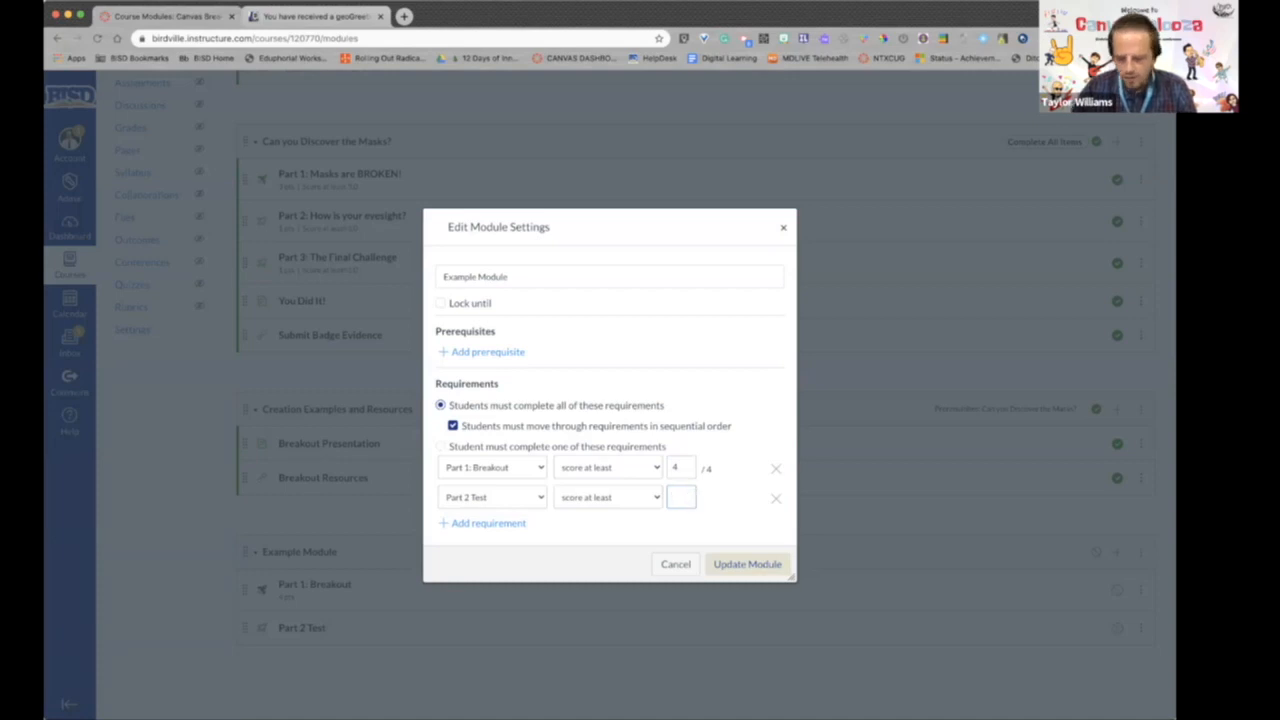
click(748, 564)
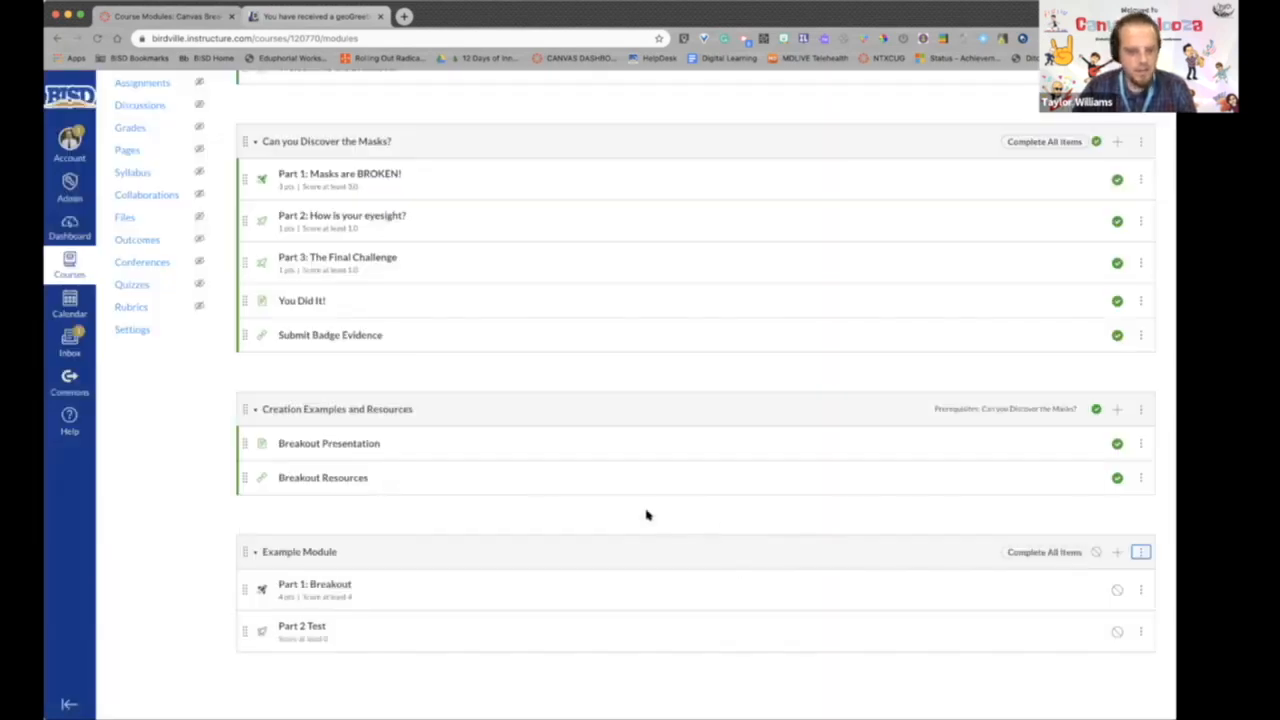
- Remove the "Can you Discover the Masks?" prerequisite from the Creation Examples and Resources module and update the module
scroll(488, 587, down, 1)
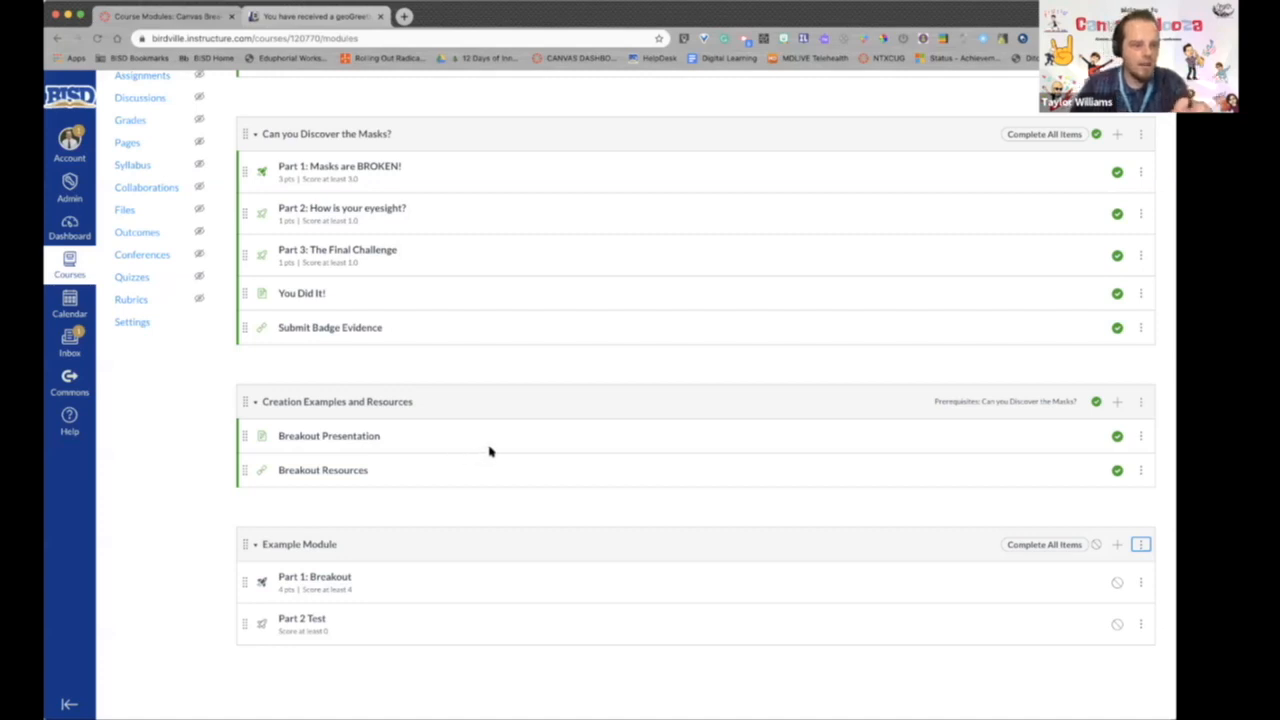
scroll(428, 501, up, 2)
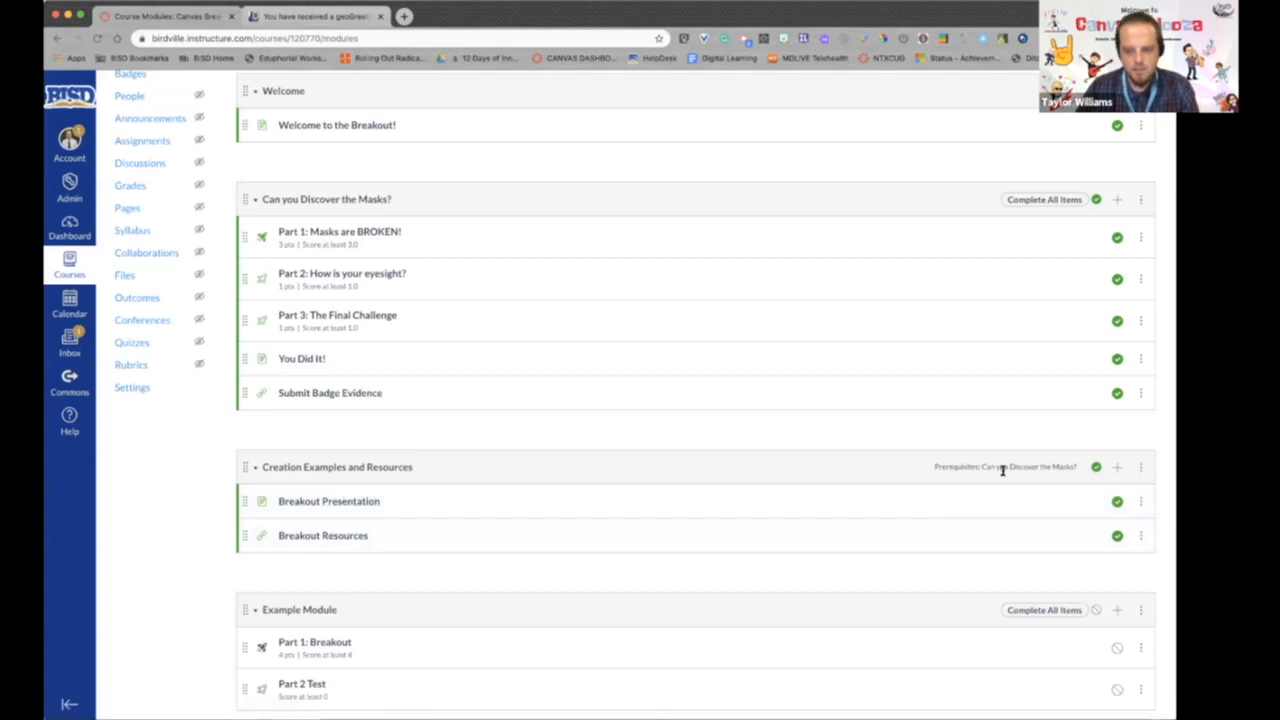
click(1090, 501)
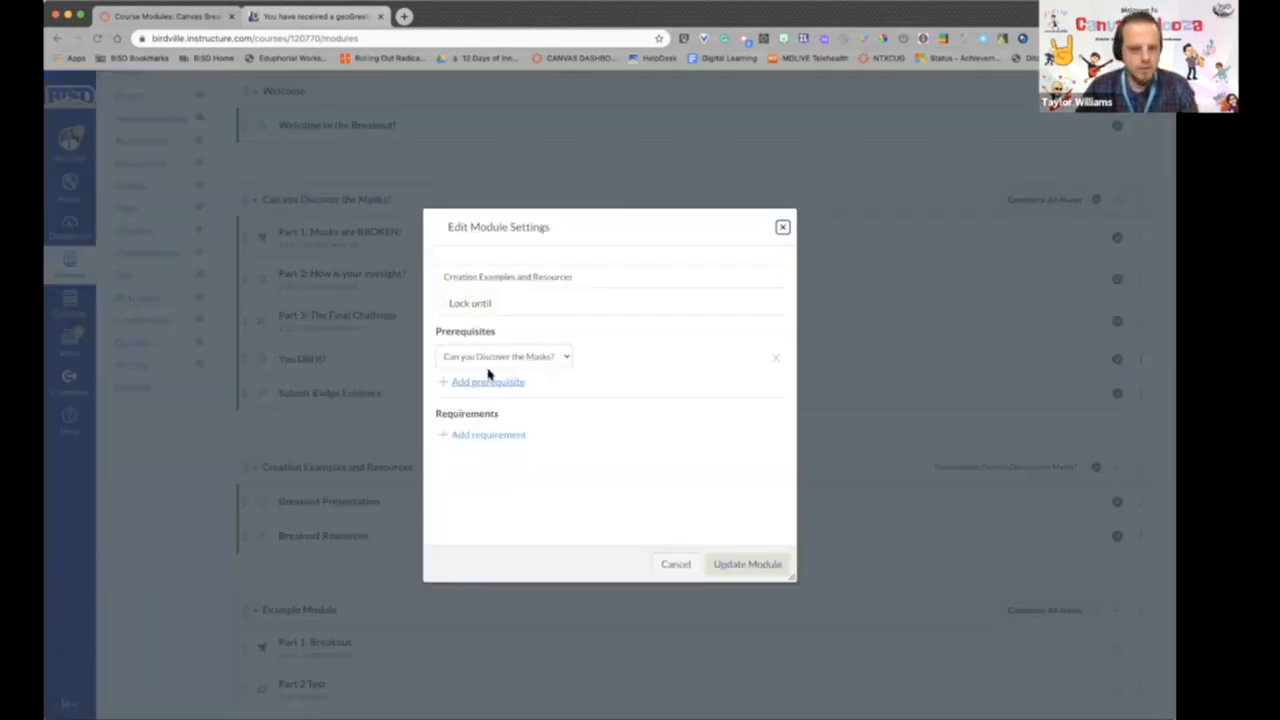
click(534, 358)
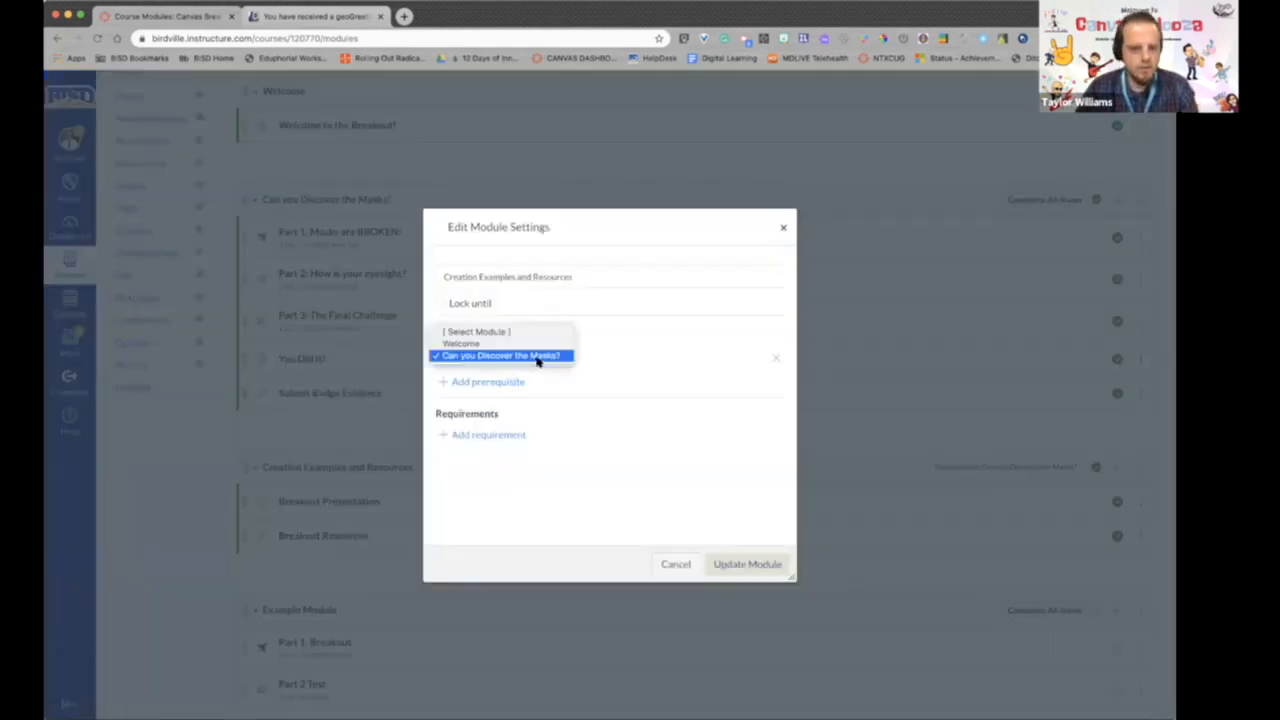
click(780, 361)
click(768, 358)
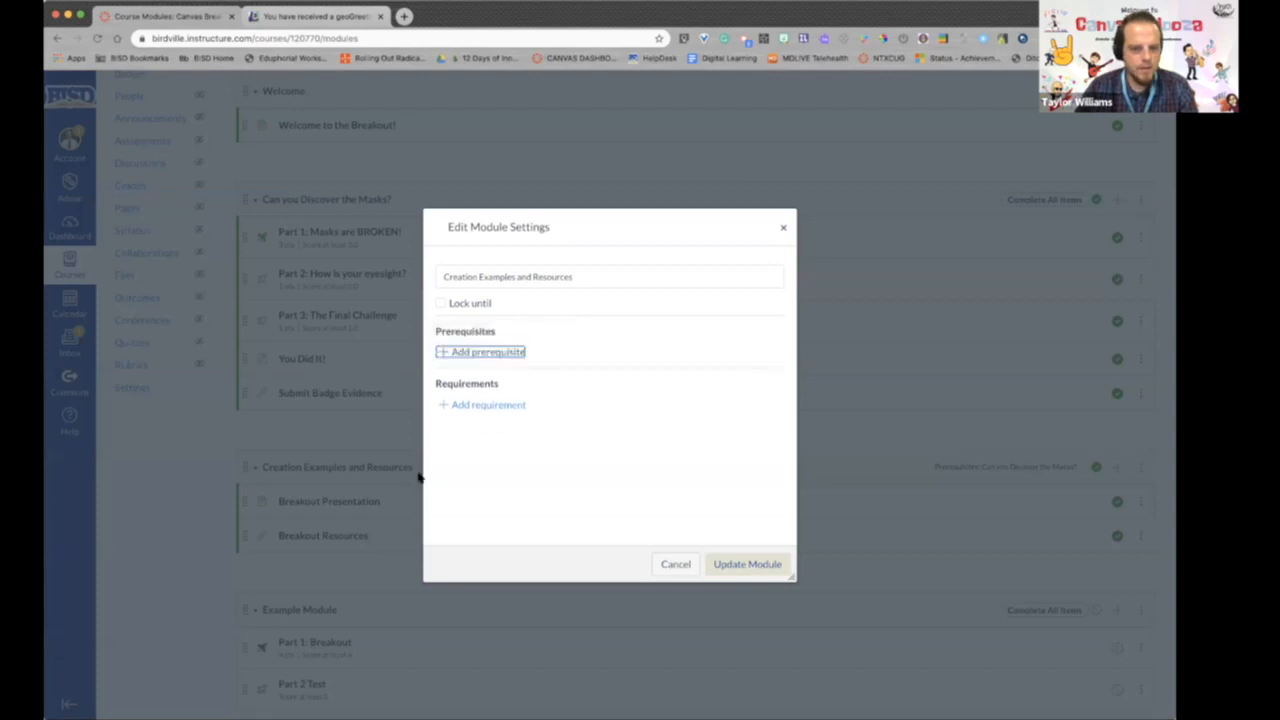
click(752, 566)
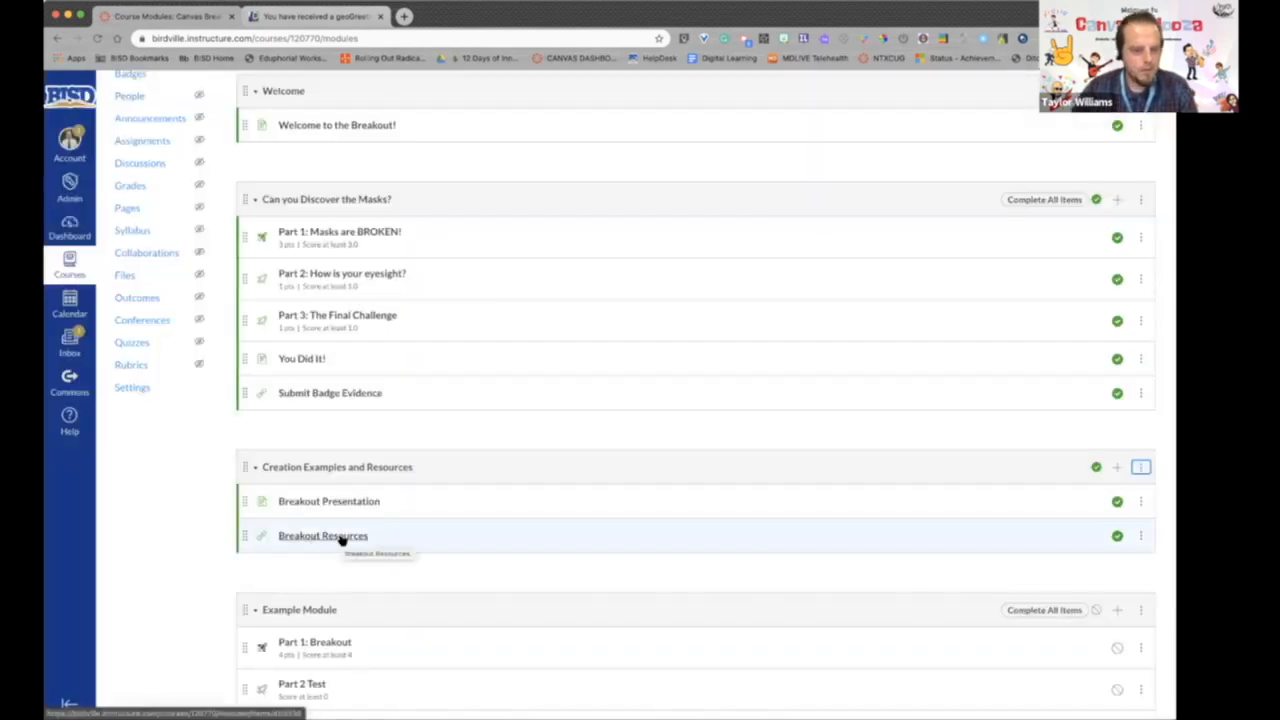
- Open Breakout Resources in the Creation Examples and Resources module and look through the Digital Breakout Resources links and descriptions
click(341, 537)
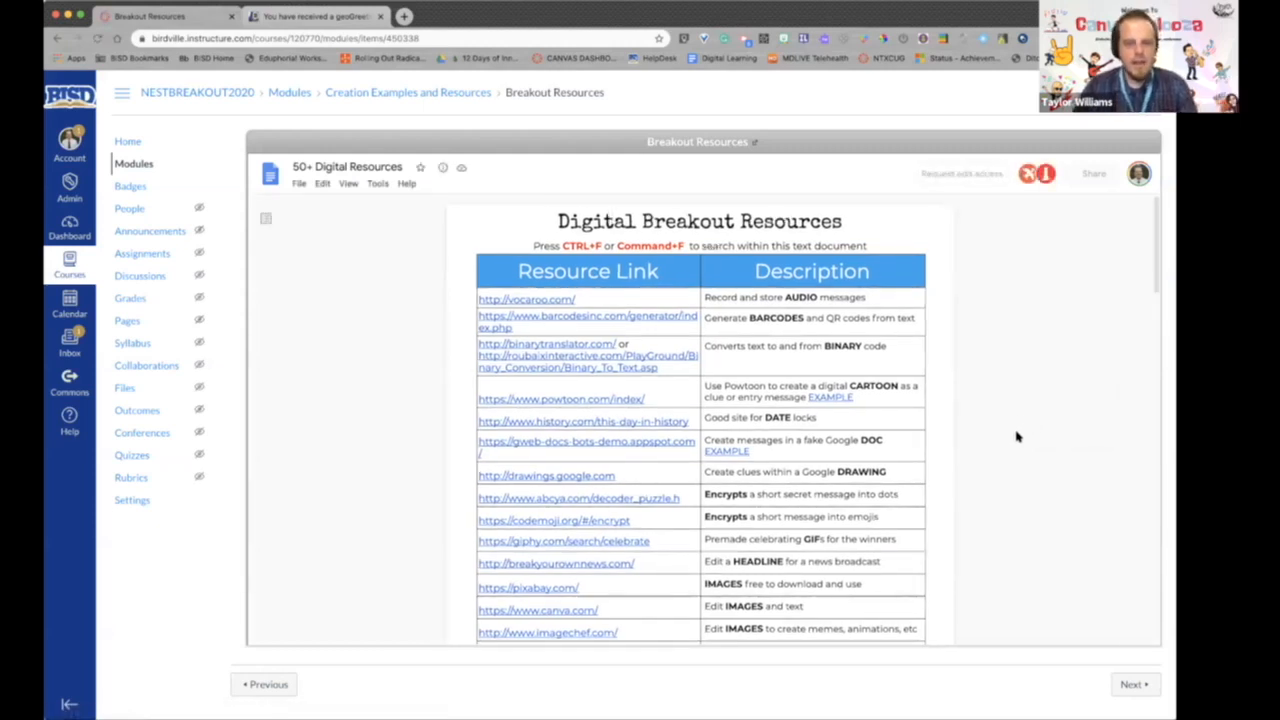
scroll(1016, 436, down, 1)
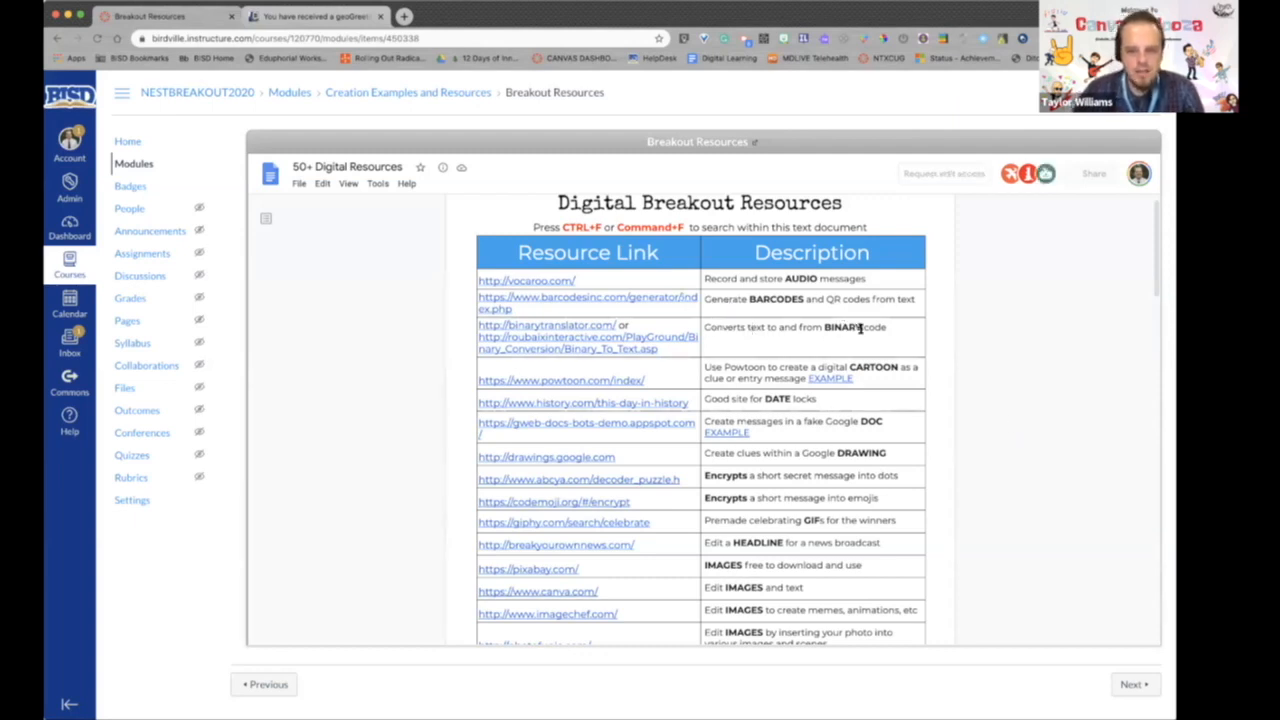
scroll(951, 337, down, 3)
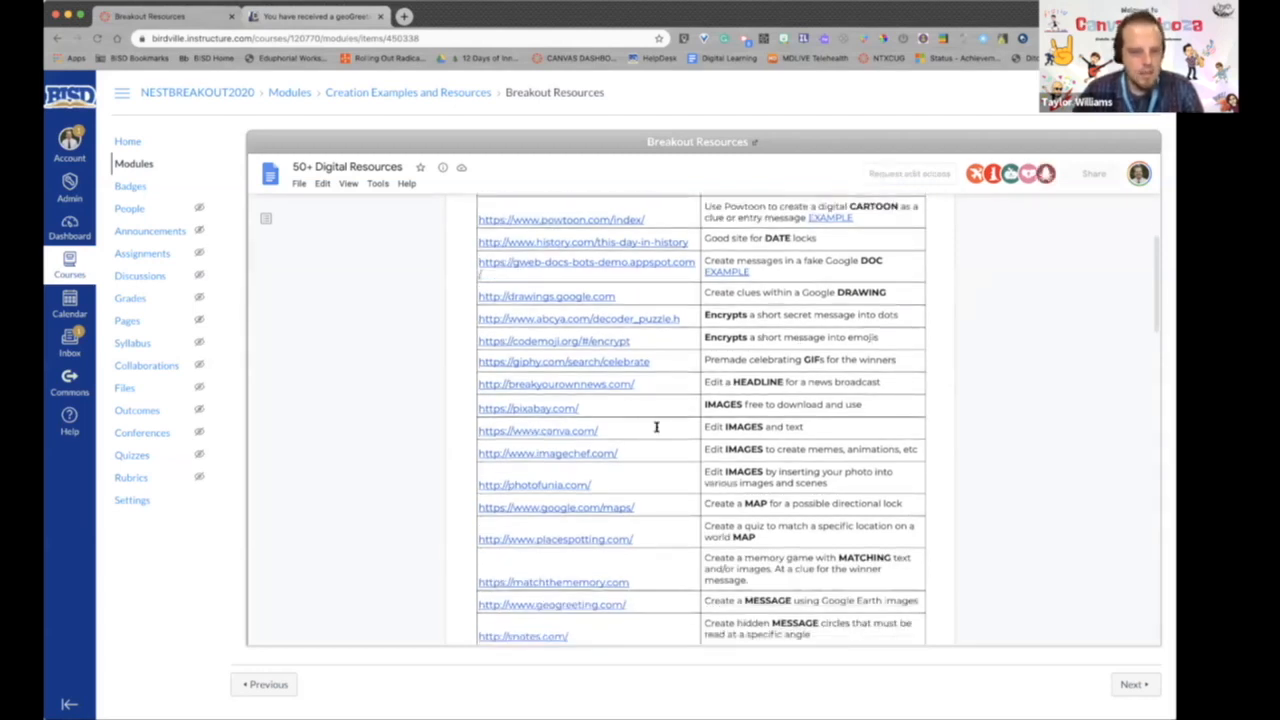
scroll(656, 427, down, 9)
scroll(640, 432, down, 1)
scroll(688, 433, down, 1)
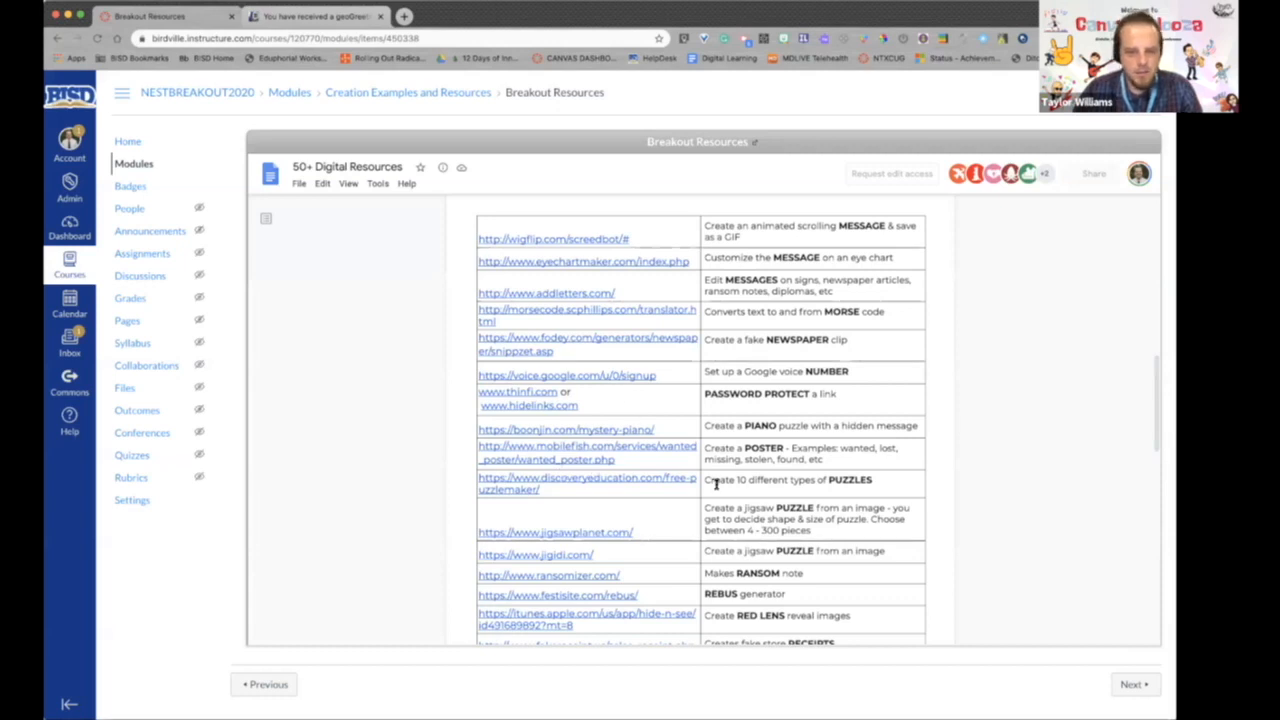
scroll(699, 482, down, 8)
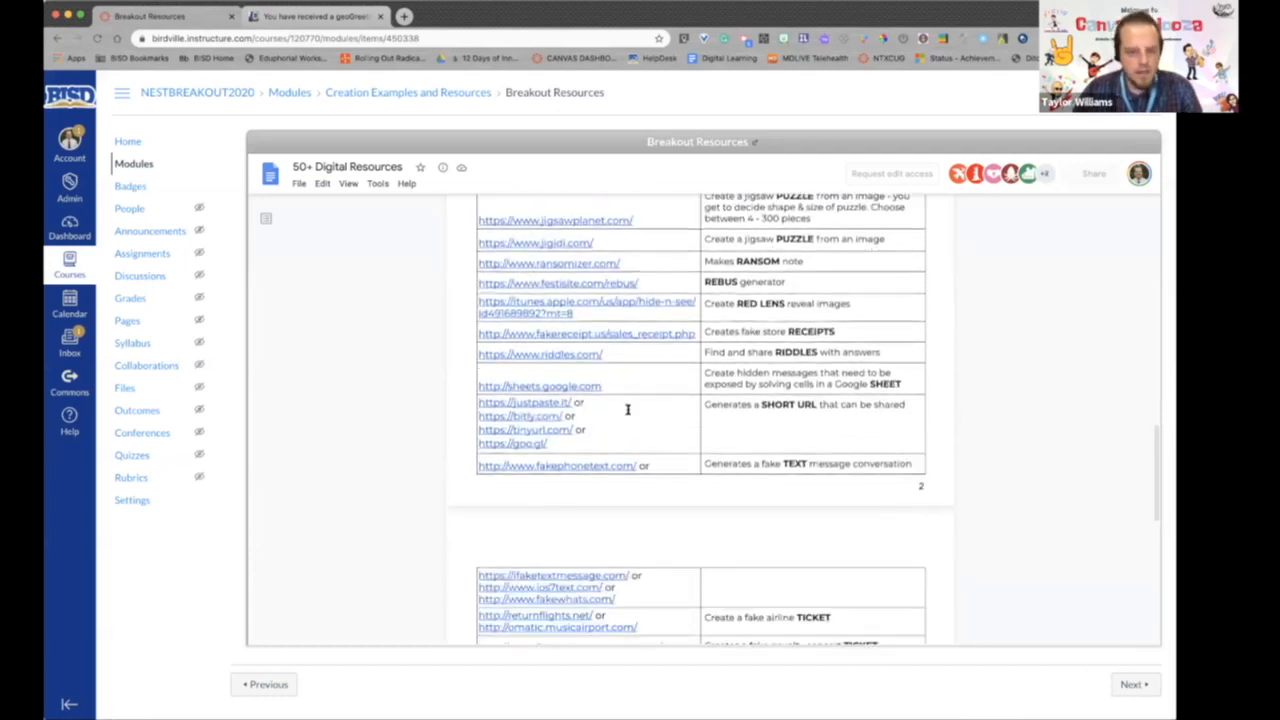
scroll(633, 409, down, 3)
scroll(633, 409, up, 20)
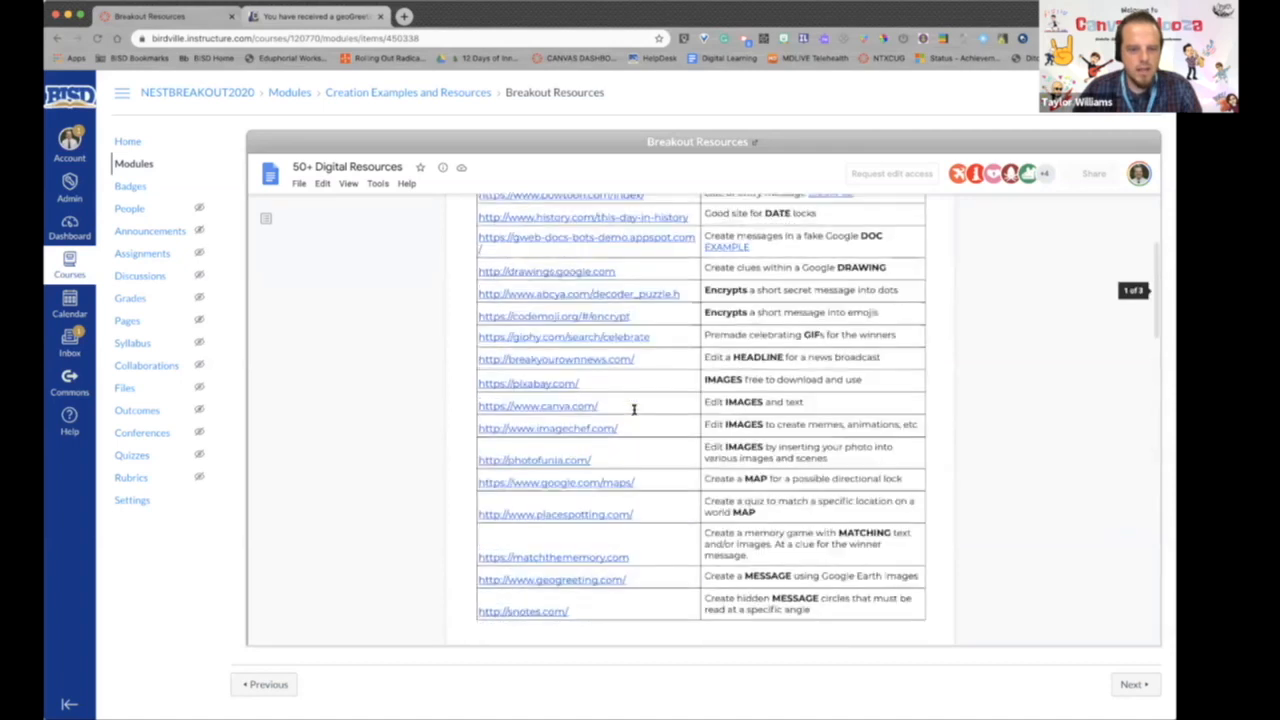